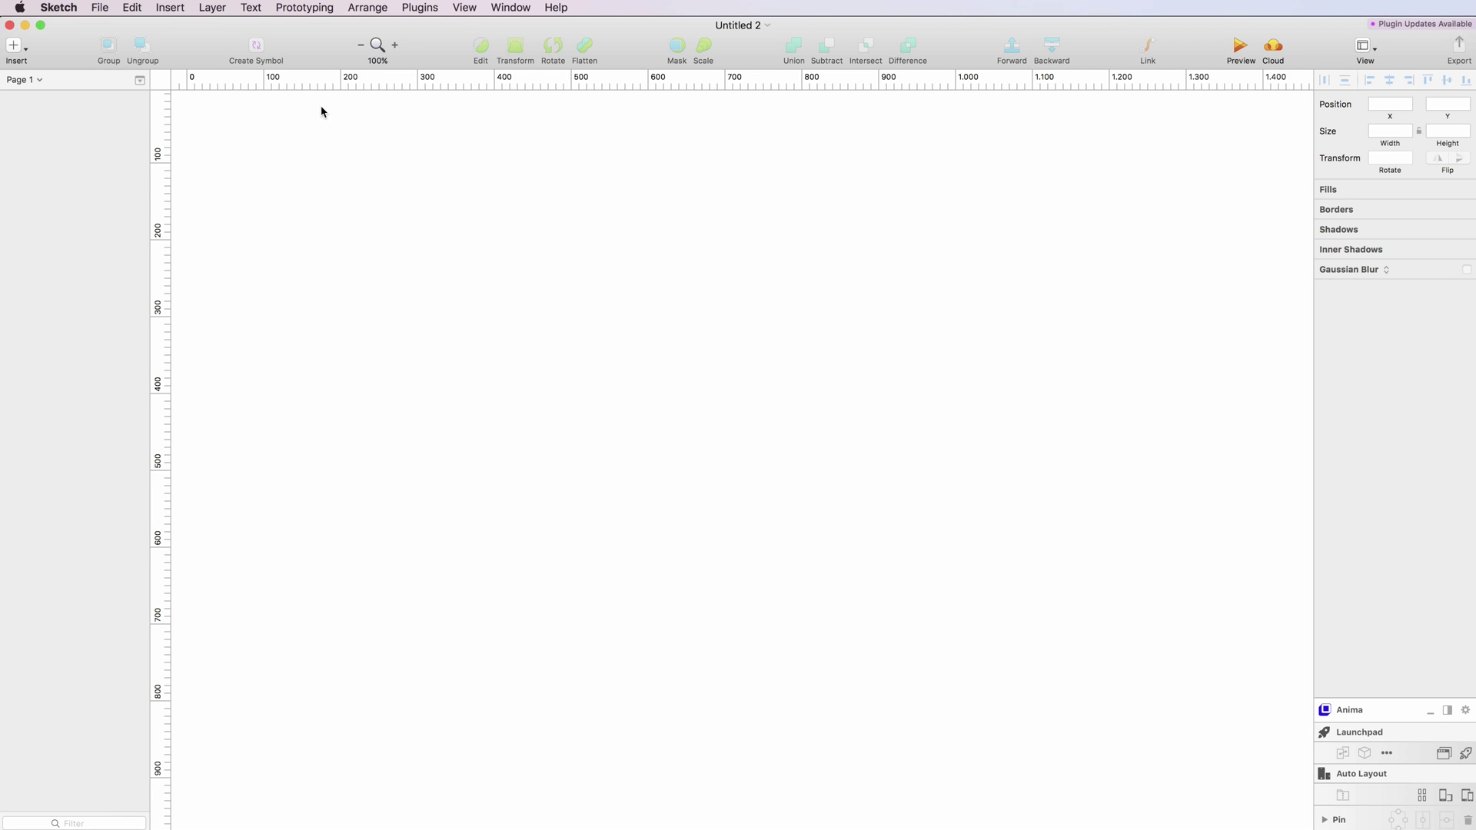
Add a 375×667 iPhone 8 artboard from the Apple Devices artboard presets
{"action": "left_click", "coordinate": [14, 48]}
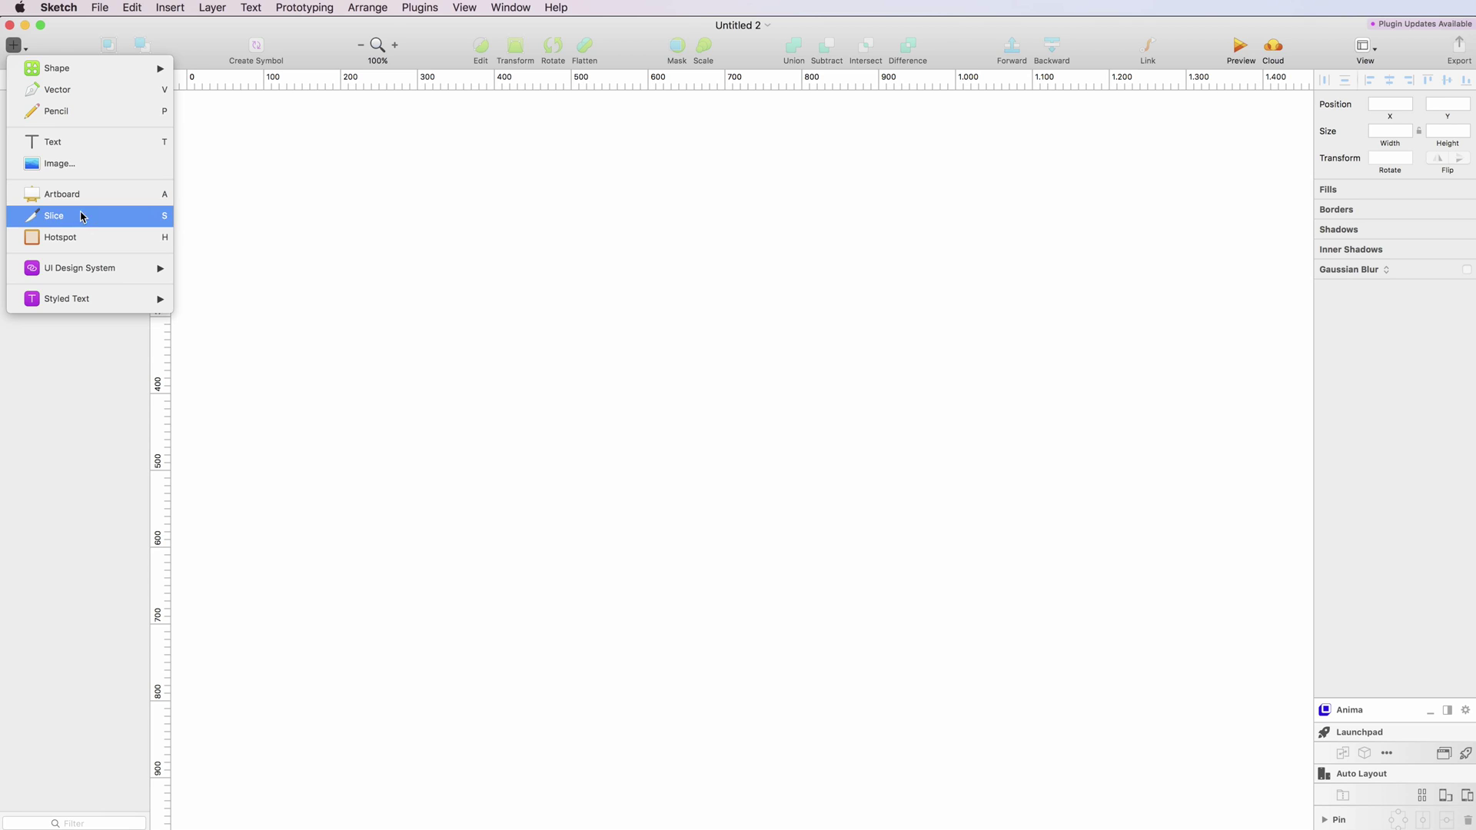
{"action": "mouse_move", "coordinate": [87, 268]}
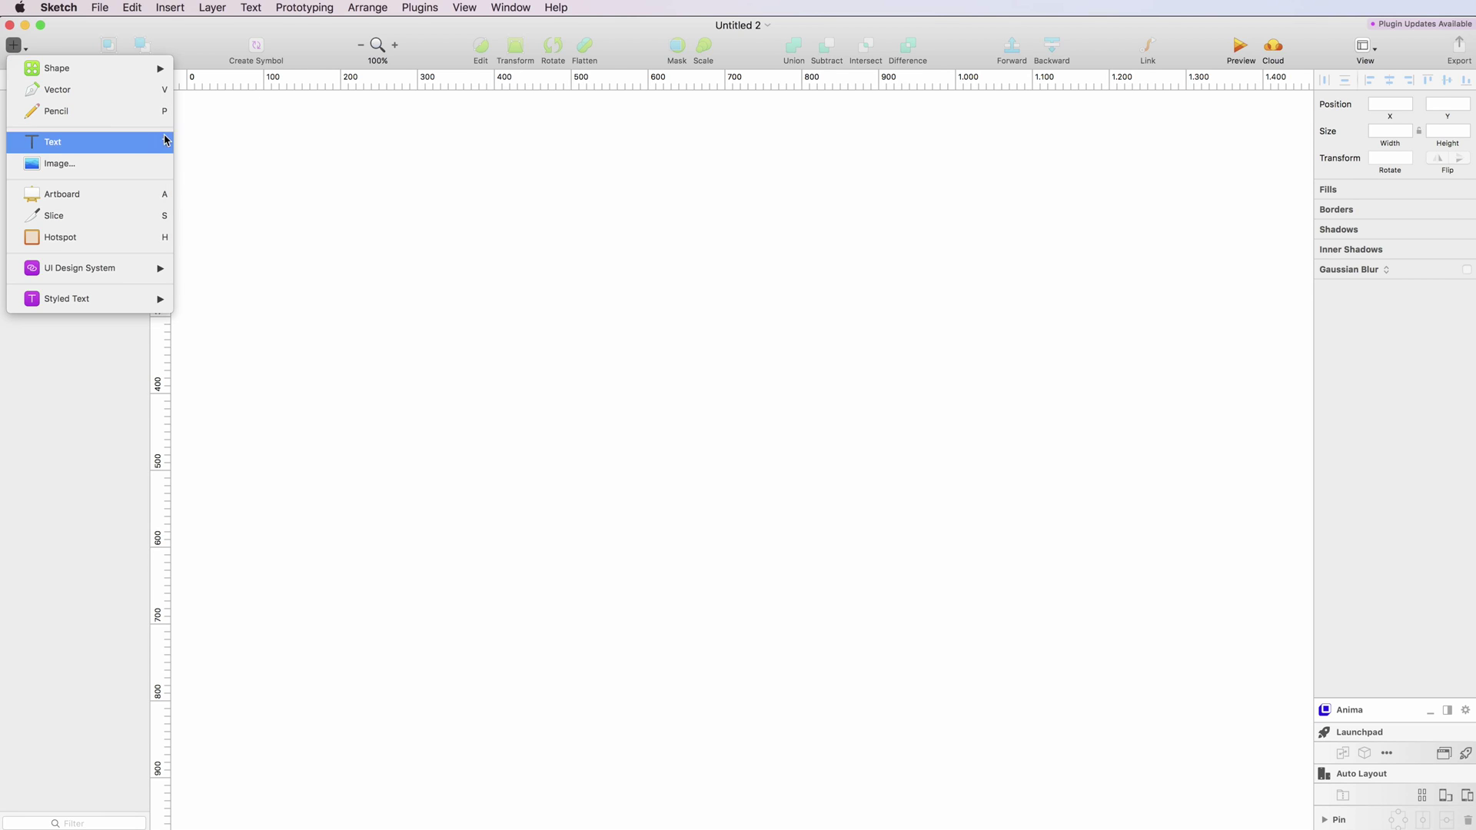
{"action": "left_click", "coordinate": [96, 195]}
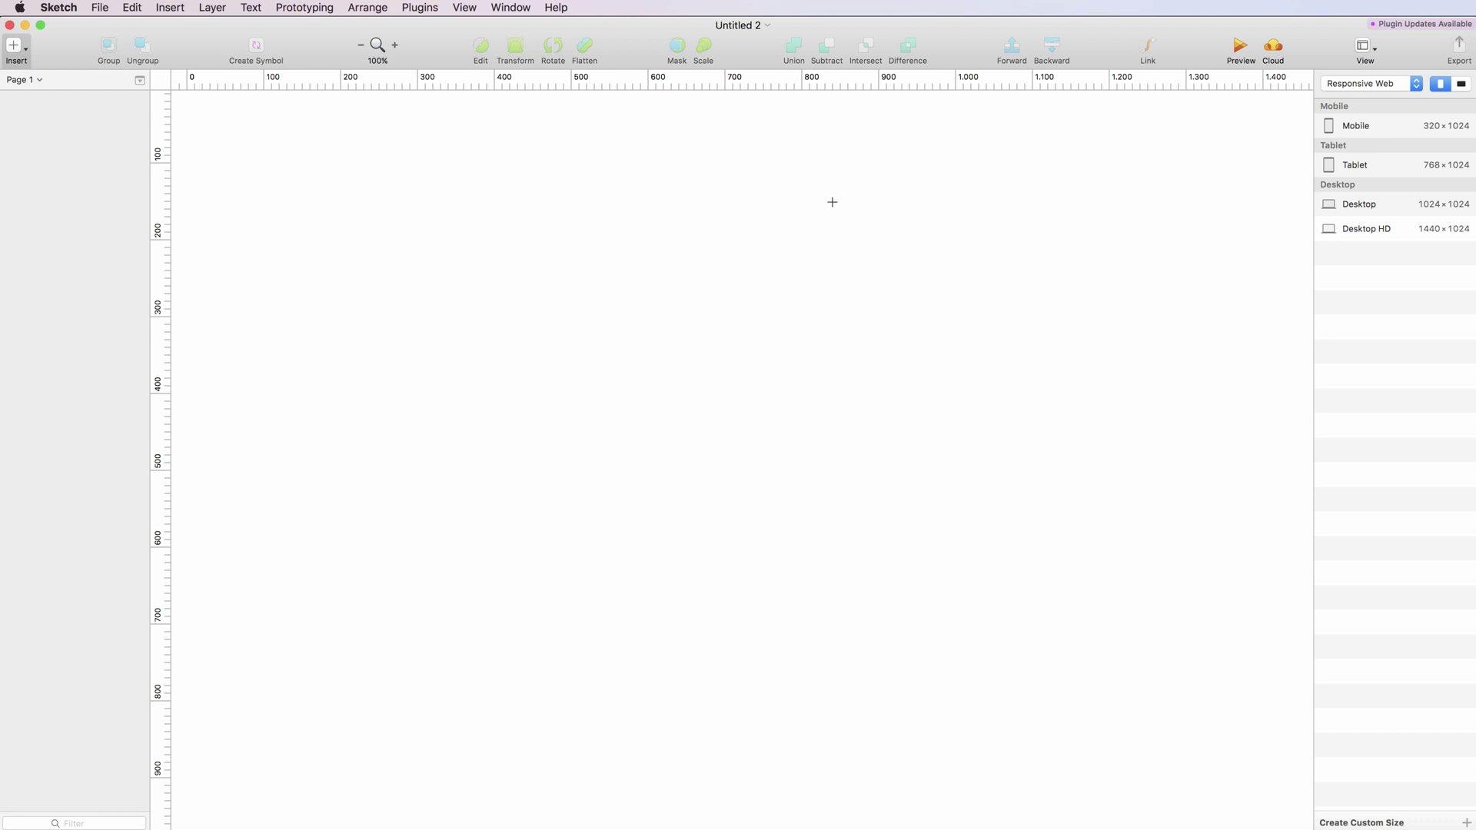
{"action": "left_click", "coordinate": [1356, 86]}
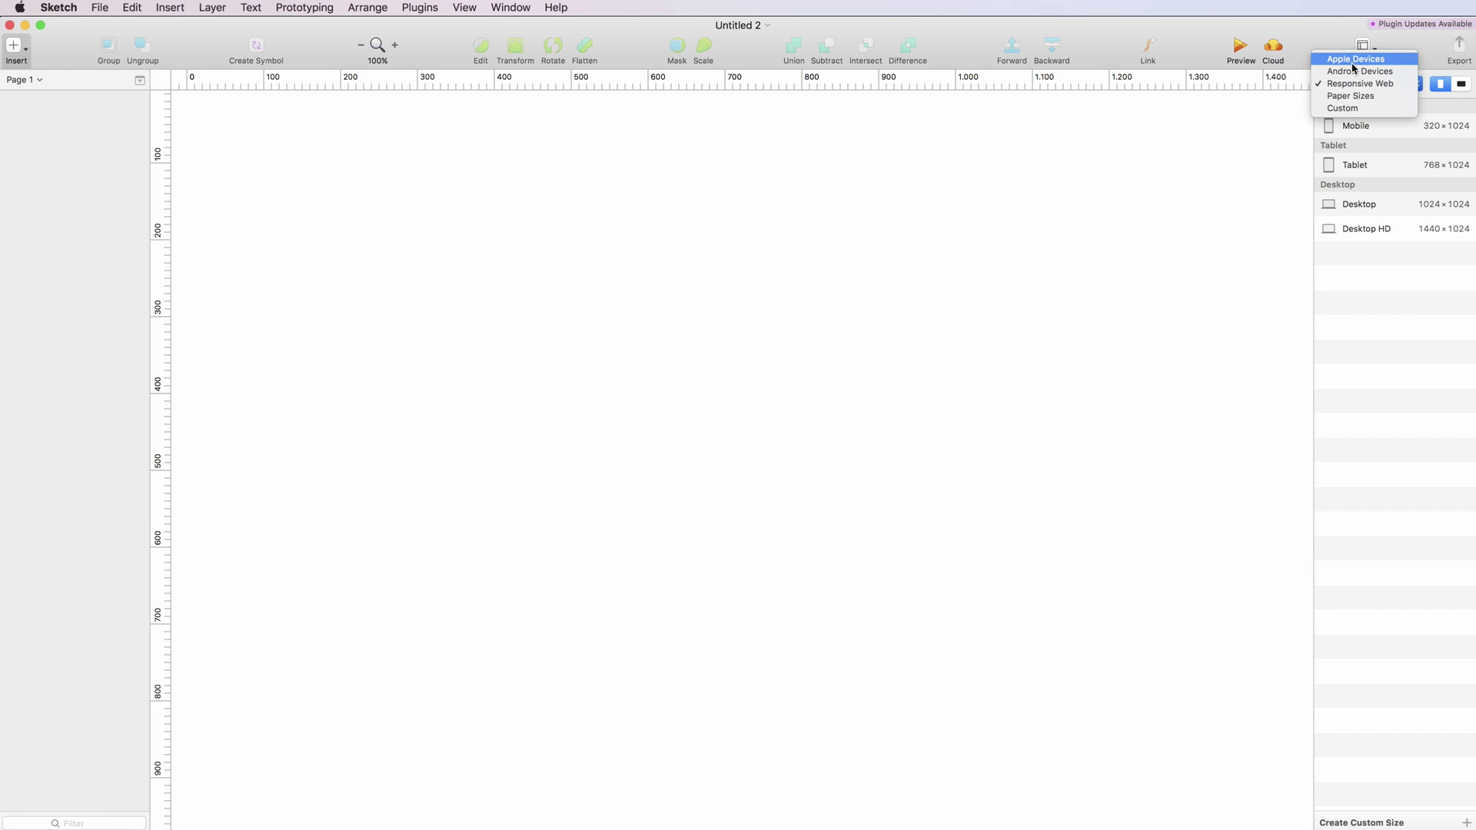
{"action": "left_click", "coordinate": [1355, 68]}
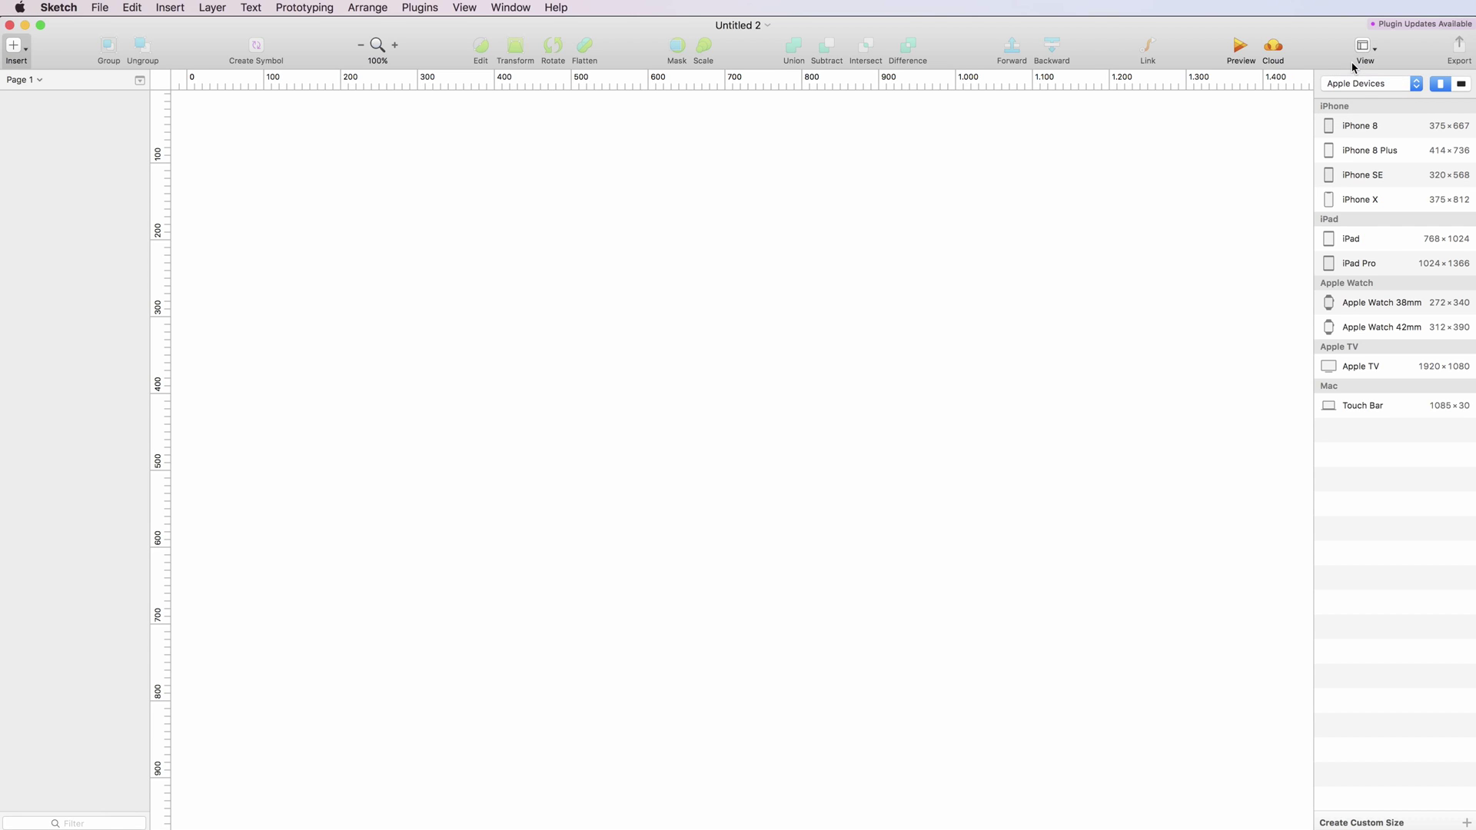
{"action": "left_click", "coordinate": [1381, 128]}
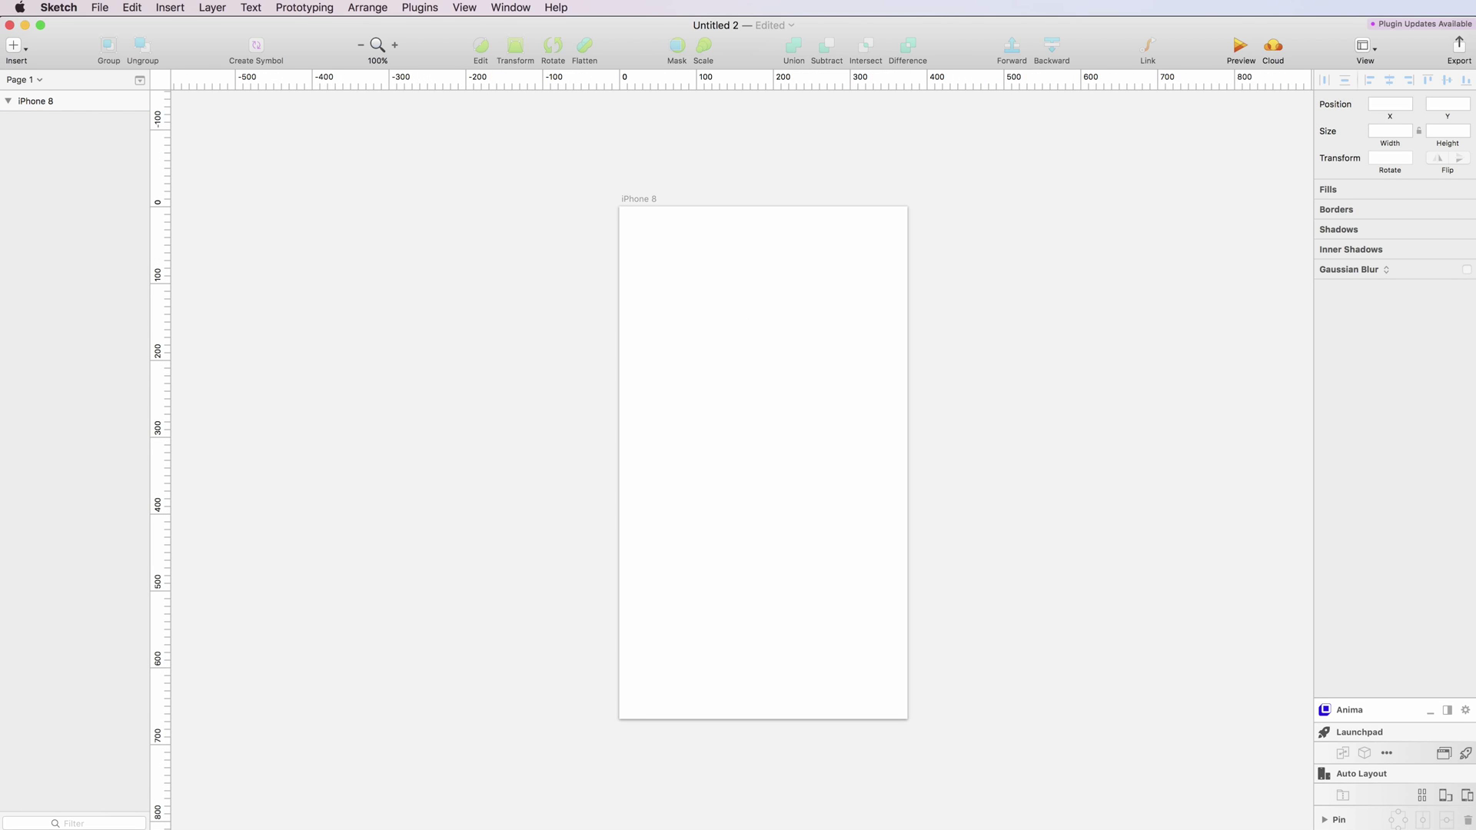
{"action": "left_click", "coordinate": [12, 47]}
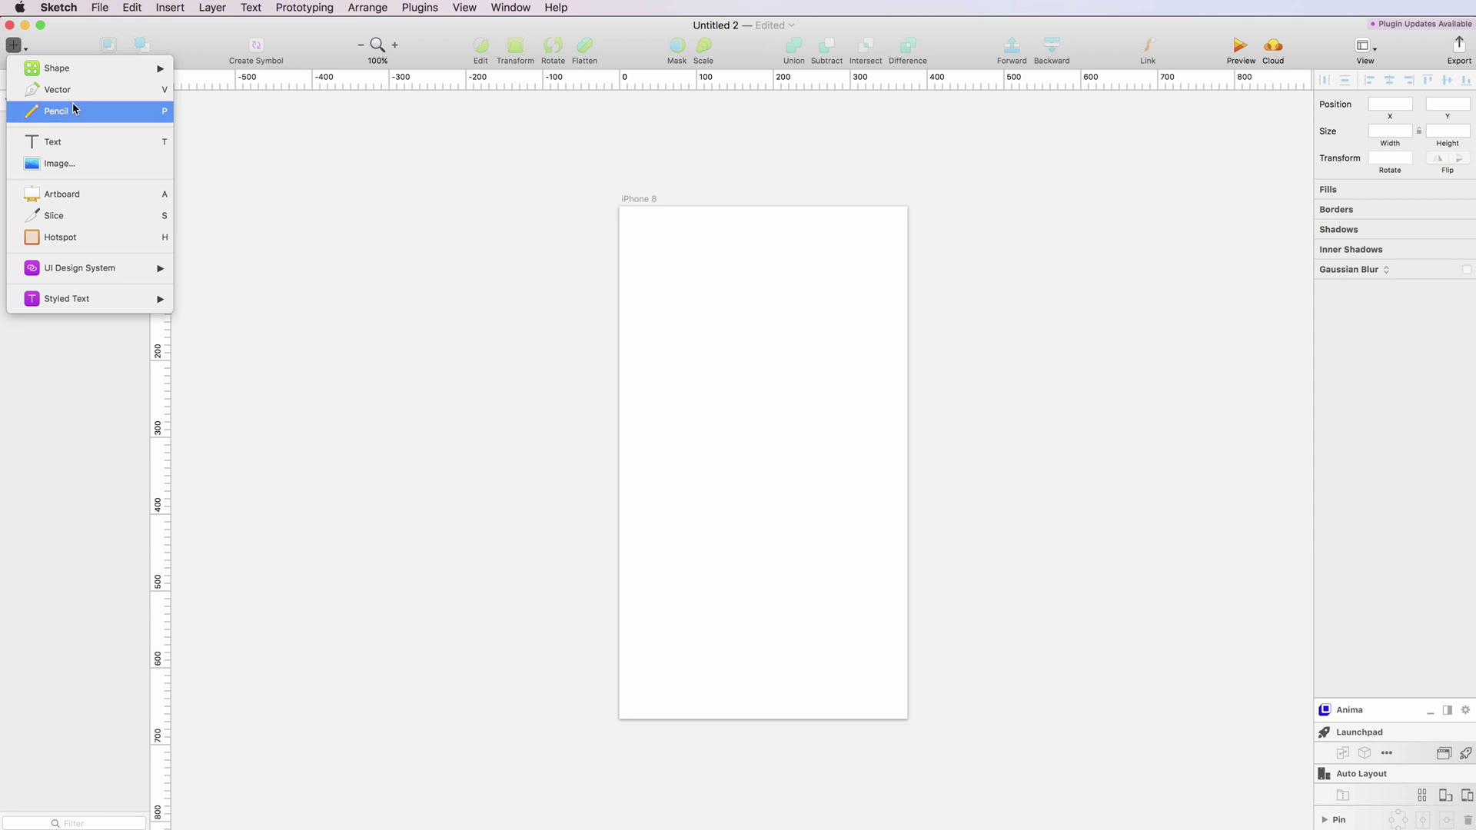
Create a text box on the artboard reading 'Login'
{"action": "left_click", "coordinate": [55, 142]}
{"action": "left_click_drag", "start_coordinate": [620, 289], "coordinate": [800, 330]}
{"action": "type", "text": "Logni"}
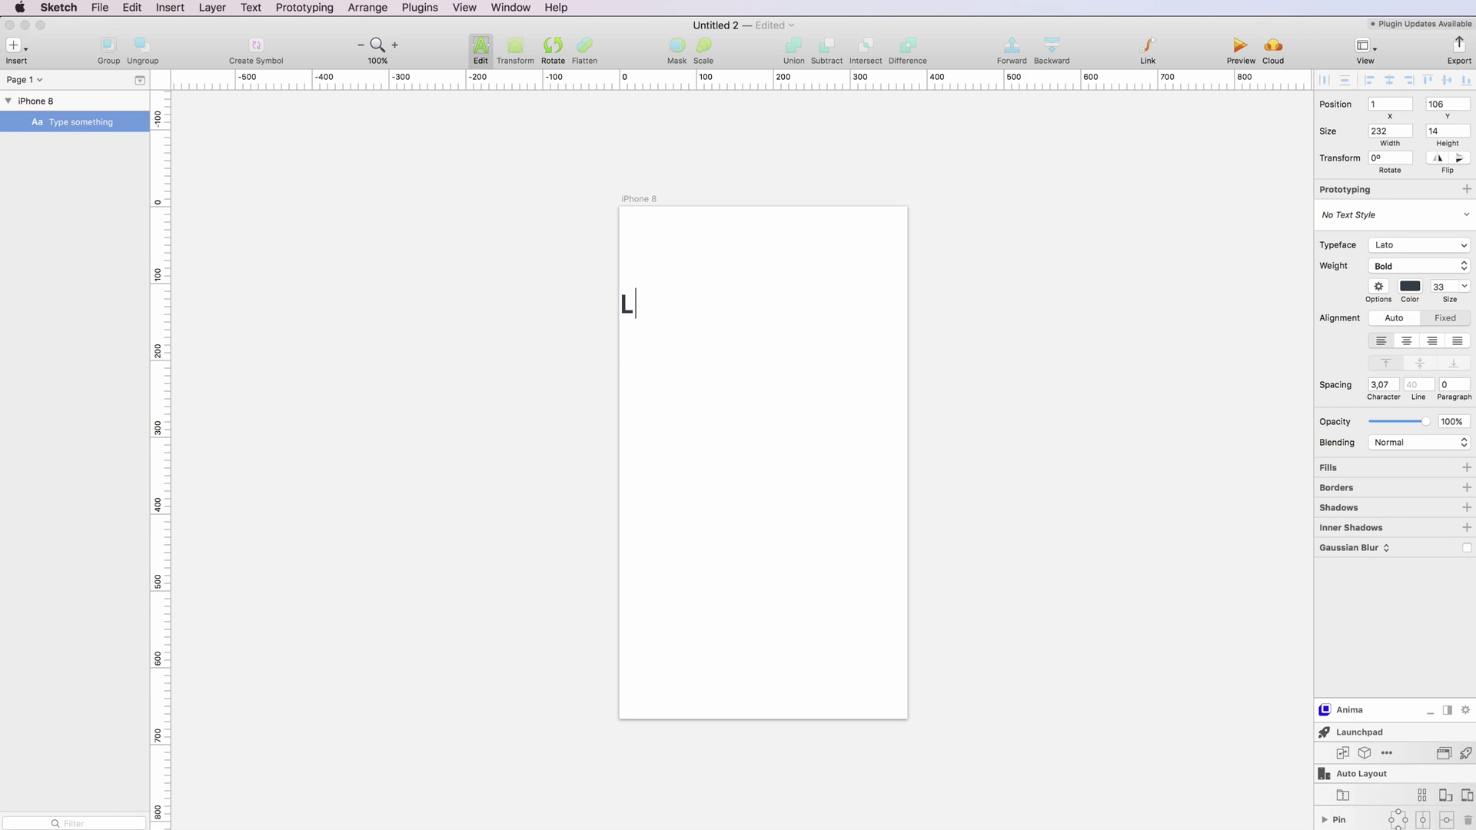
{"action": "key", "text": "BackSpace"}
{"action": "key", "text": "BackSpace"}
{"action": "type", "text": "in"}
{"action": "key", "text": "Escape"}
Set the Login title's letter spacing to 0, centre it horizontally, and move it near the top
{"action": "left_click", "coordinate": [1387, 436]}
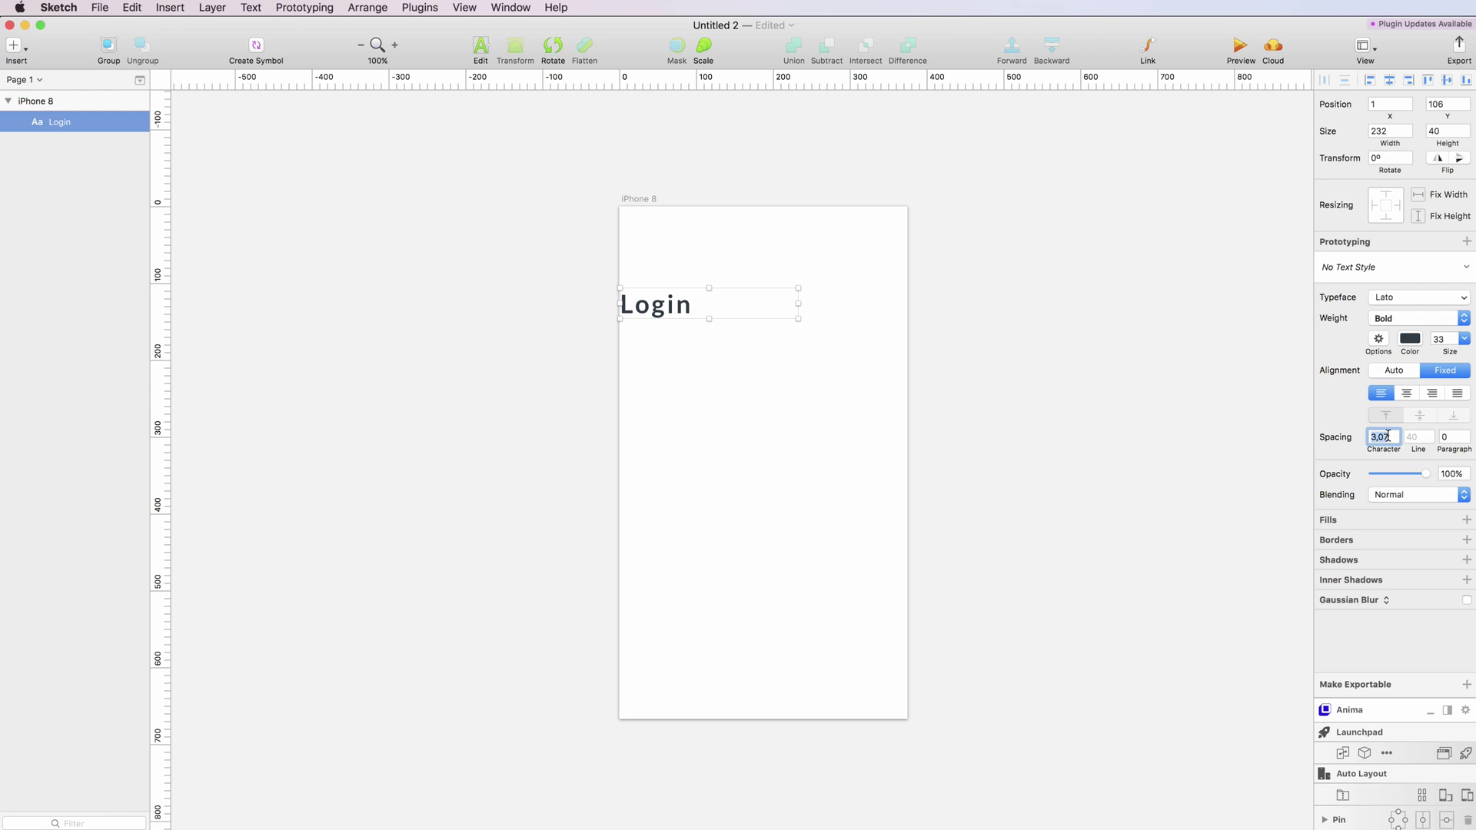
{"action": "type", "text": "0"}
{"action": "left_click", "coordinate": [655, 311]}
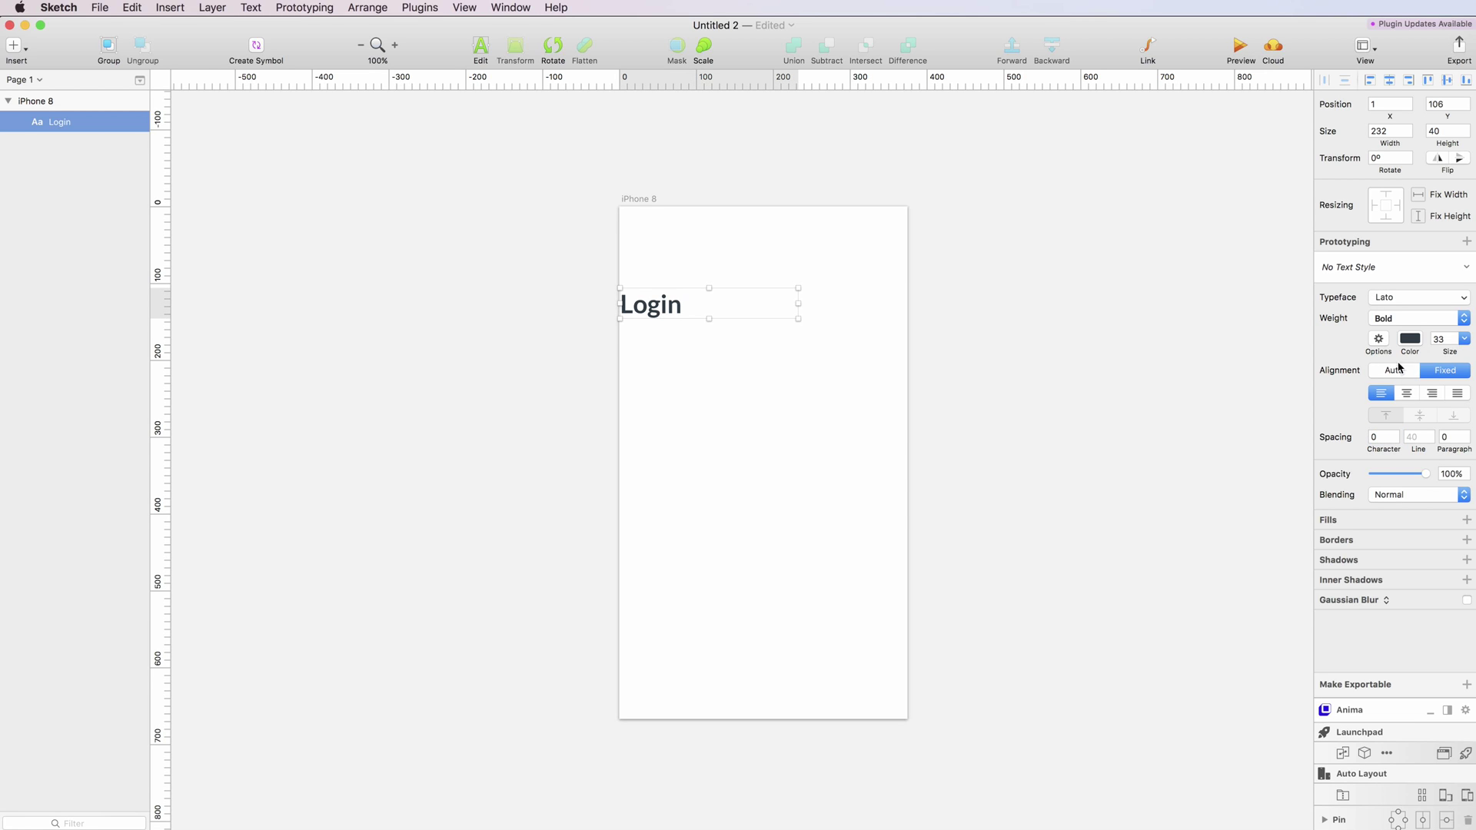
{"action": "left_click", "coordinate": [1406, 393]}
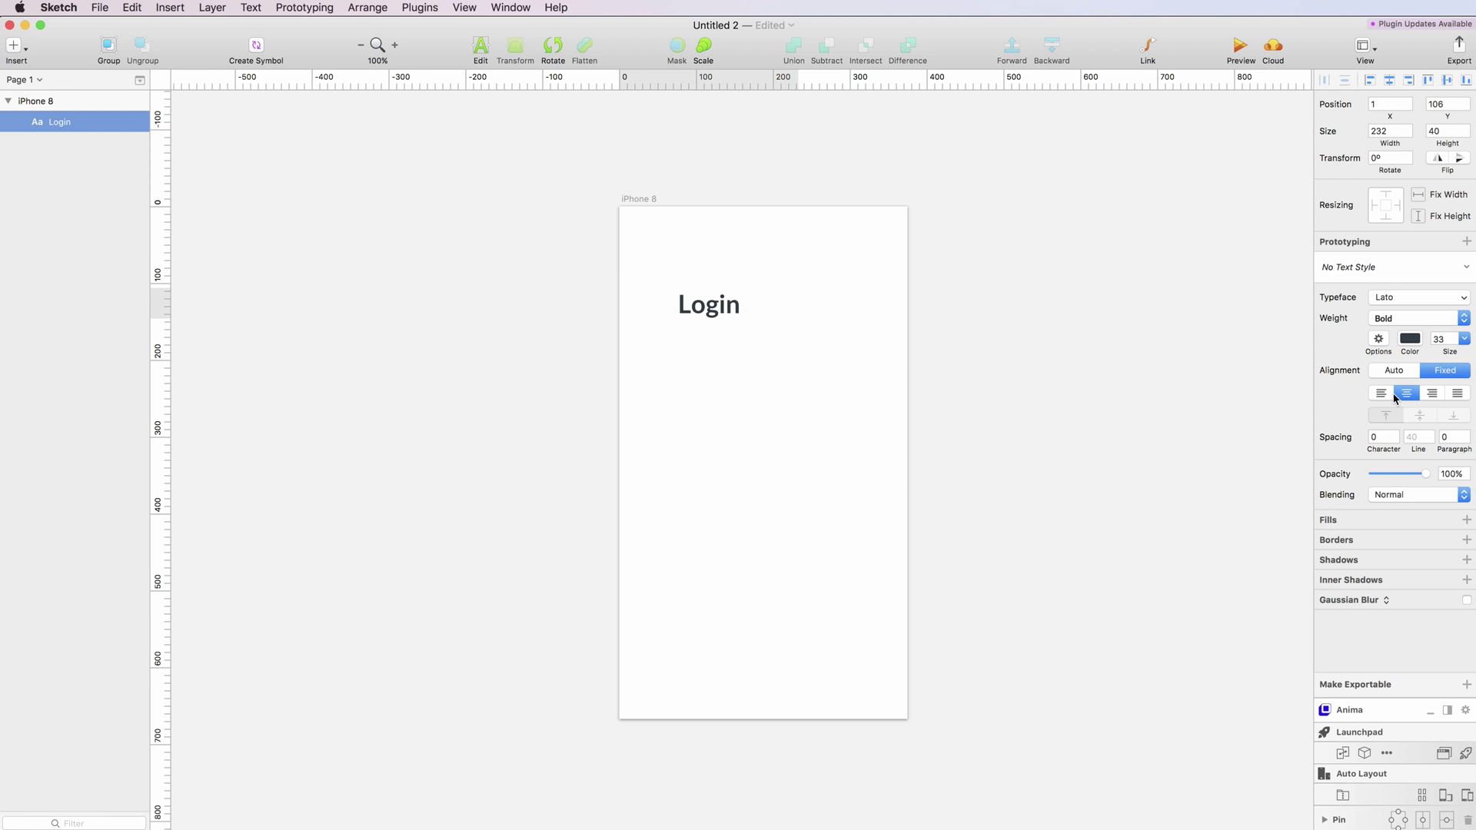
{"action": "left_click", "coordinate": [1390, 81]}
{"action": "left_click", "coordinate": [774, 350]}
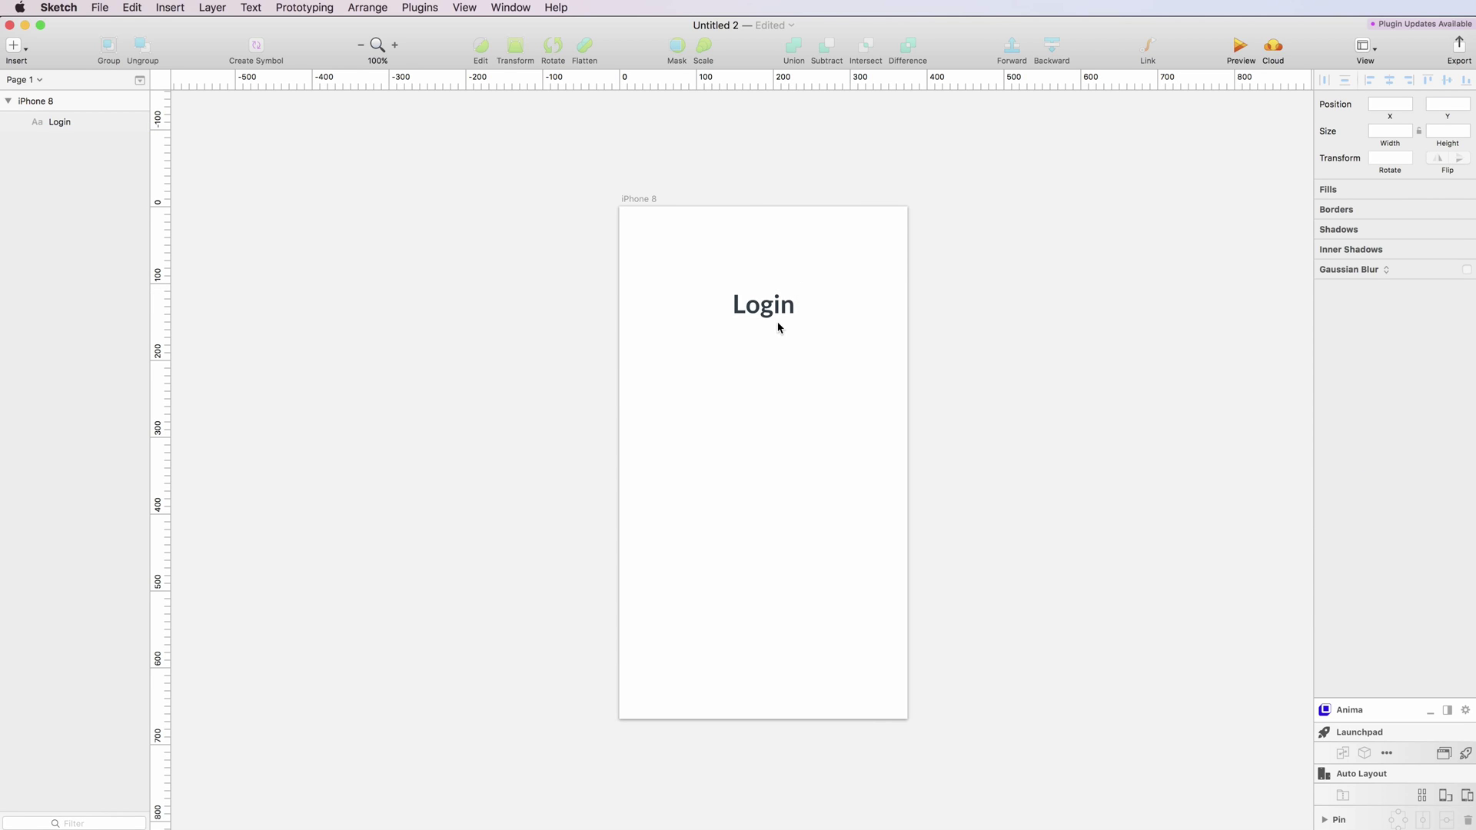
{"action": "left_click_drag", "start_coordinate": [778, 316], "coordinate": [778, 284]}
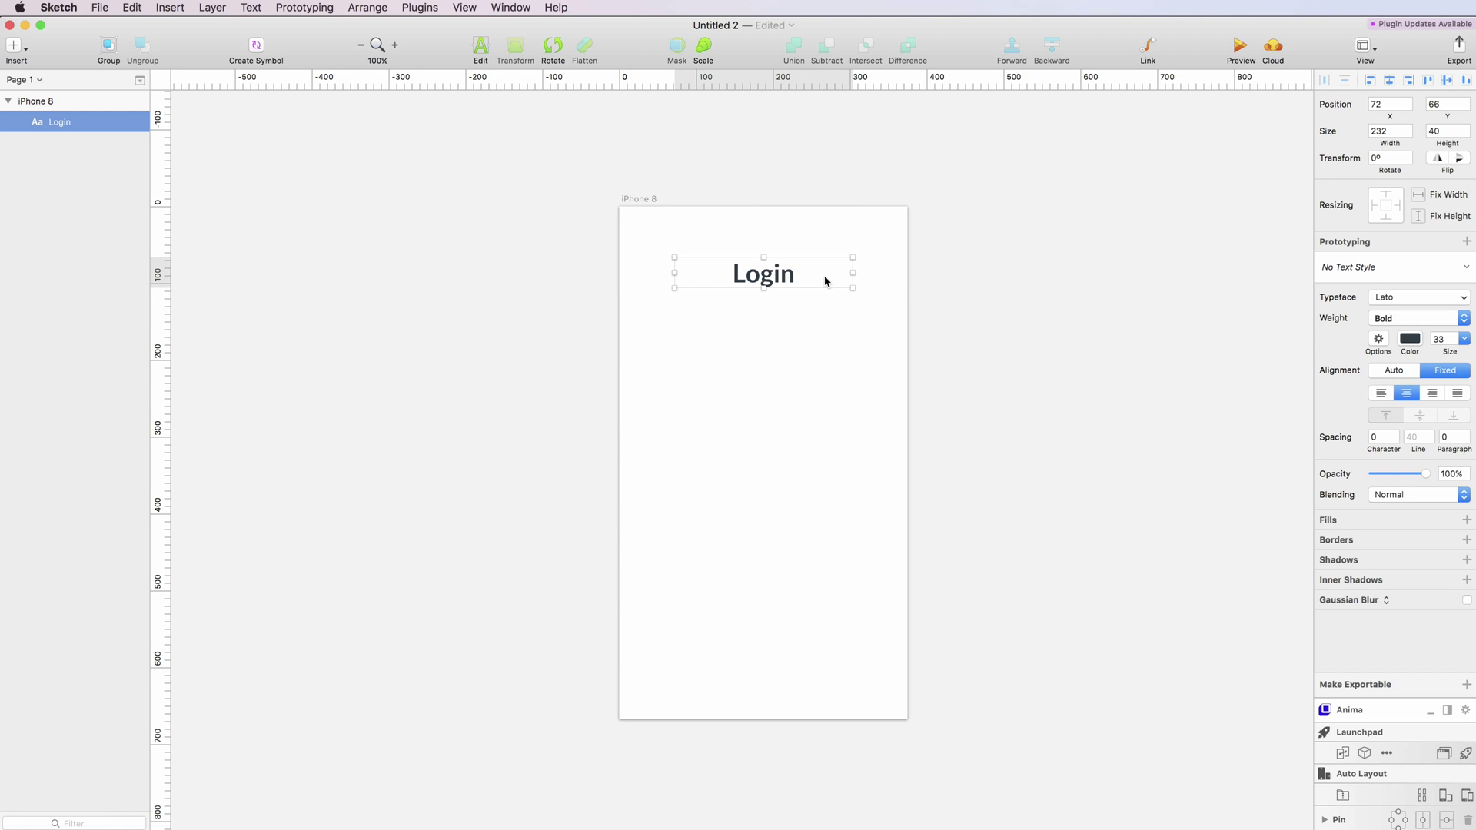
{"action": "left_click", "coordinate": [835, 315]}
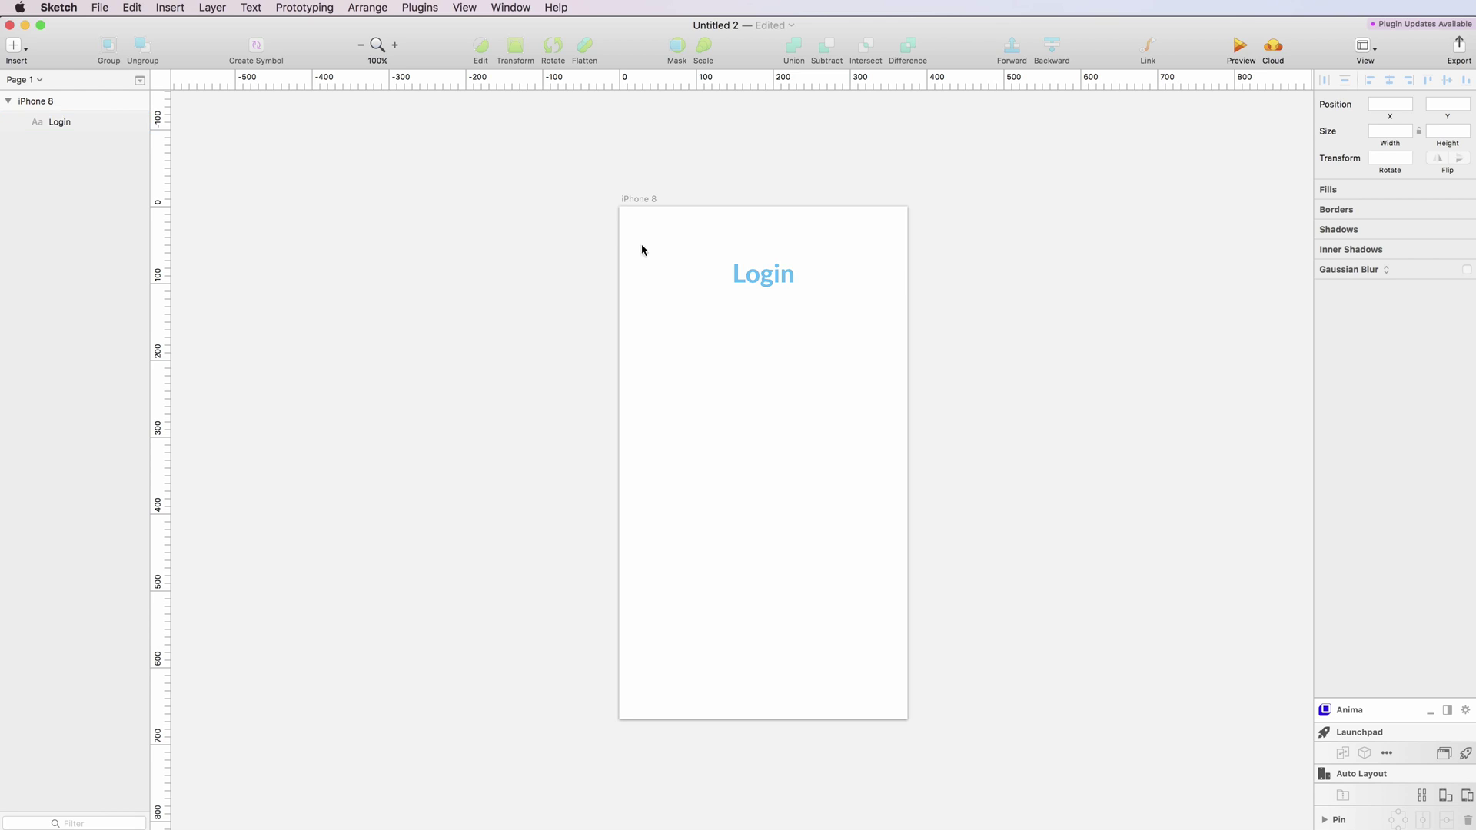
{"action": "left_click", "coordinate": [14, 46]}
Draw a 308×40 rounded rectangle with no fill, a 2 px #DDDDDD border and radius 4
{"action": "mouse_move", "coordinate": [36, 74]}
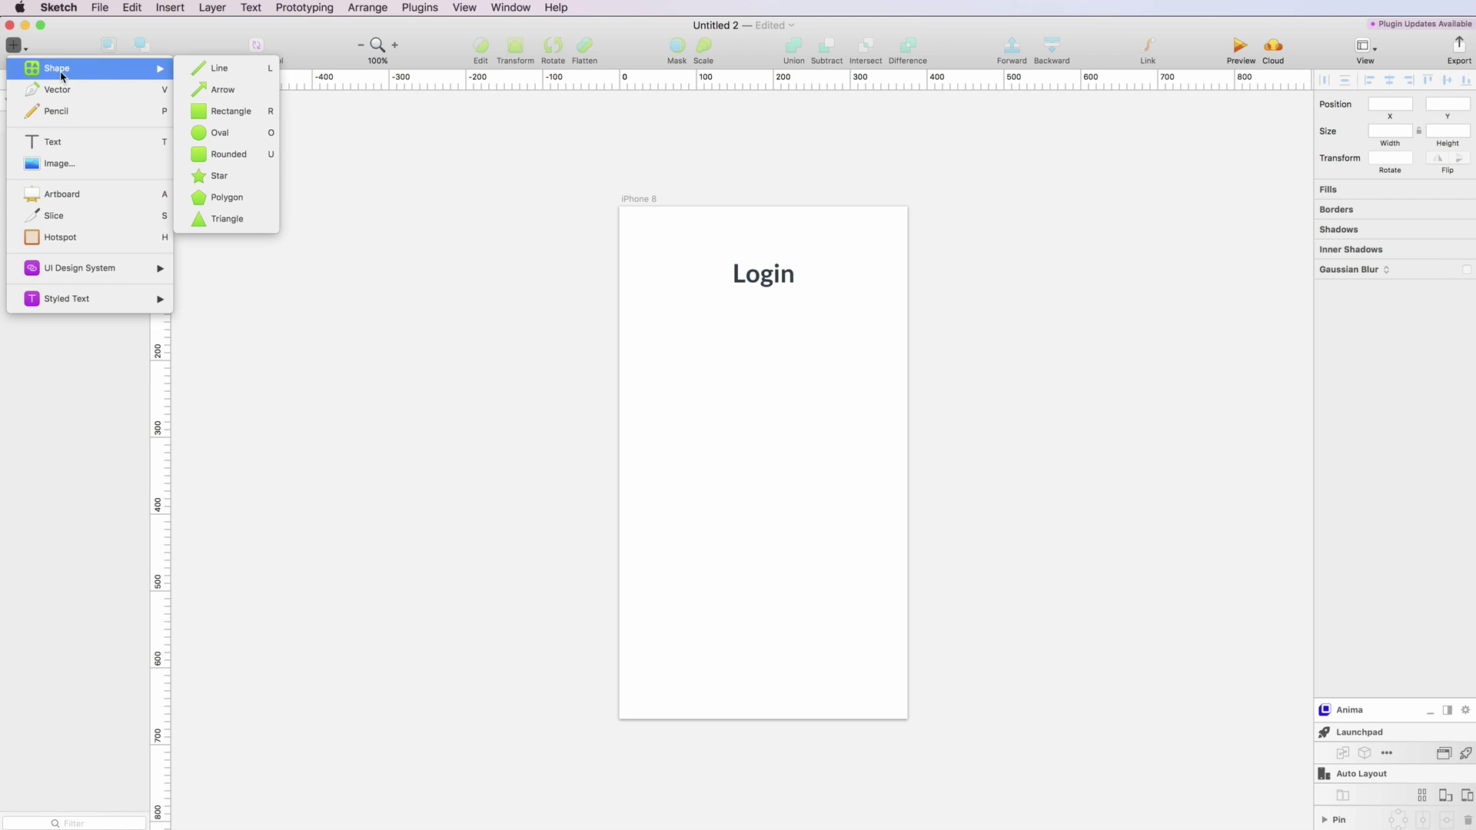
{"action": "left_click", "coordinate": [224, 153]}
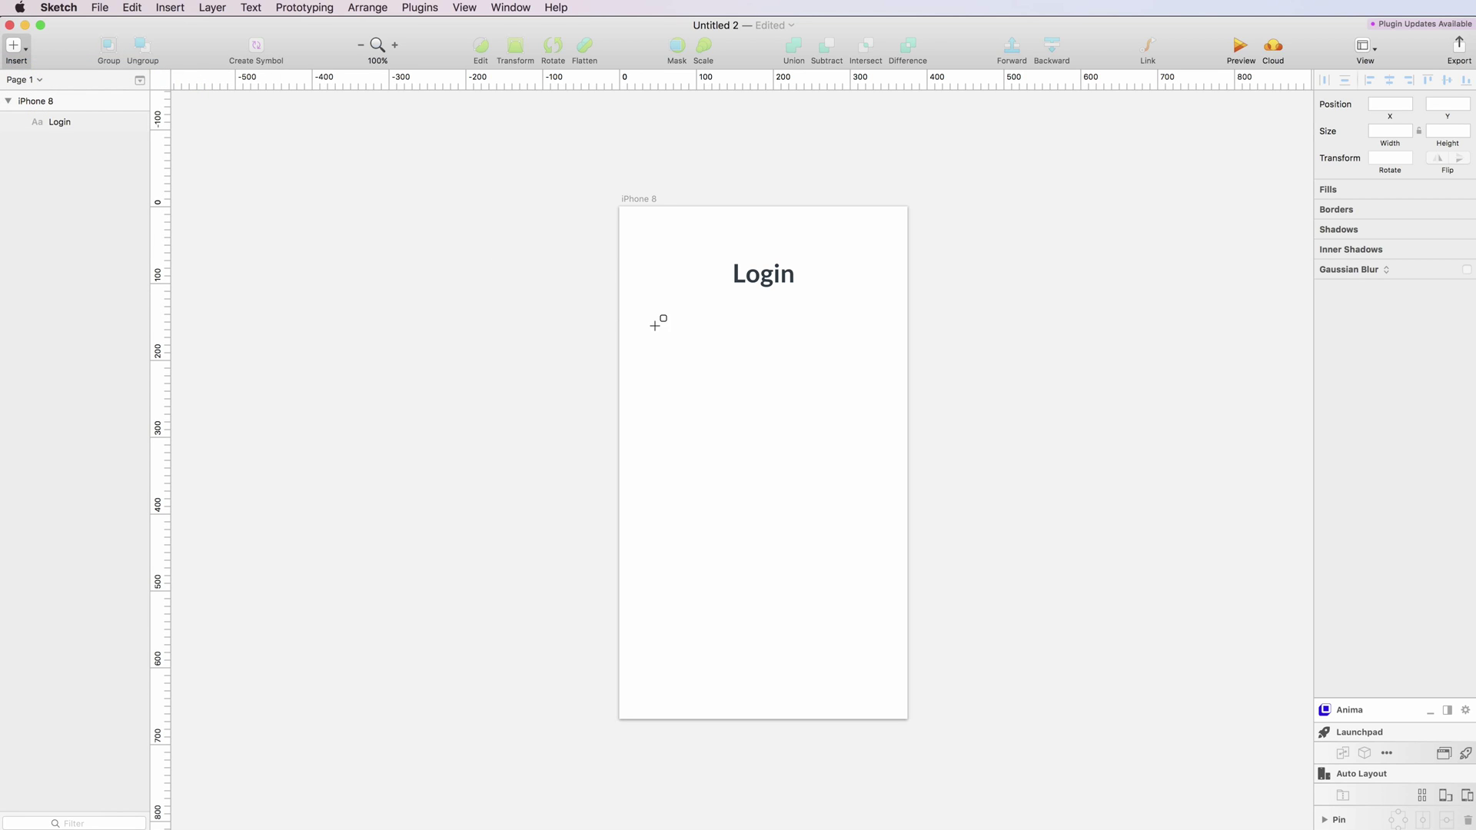
{"action": "left_click_drag", "start_coordinate": [652, 323], "coordinate": [888, 354]}
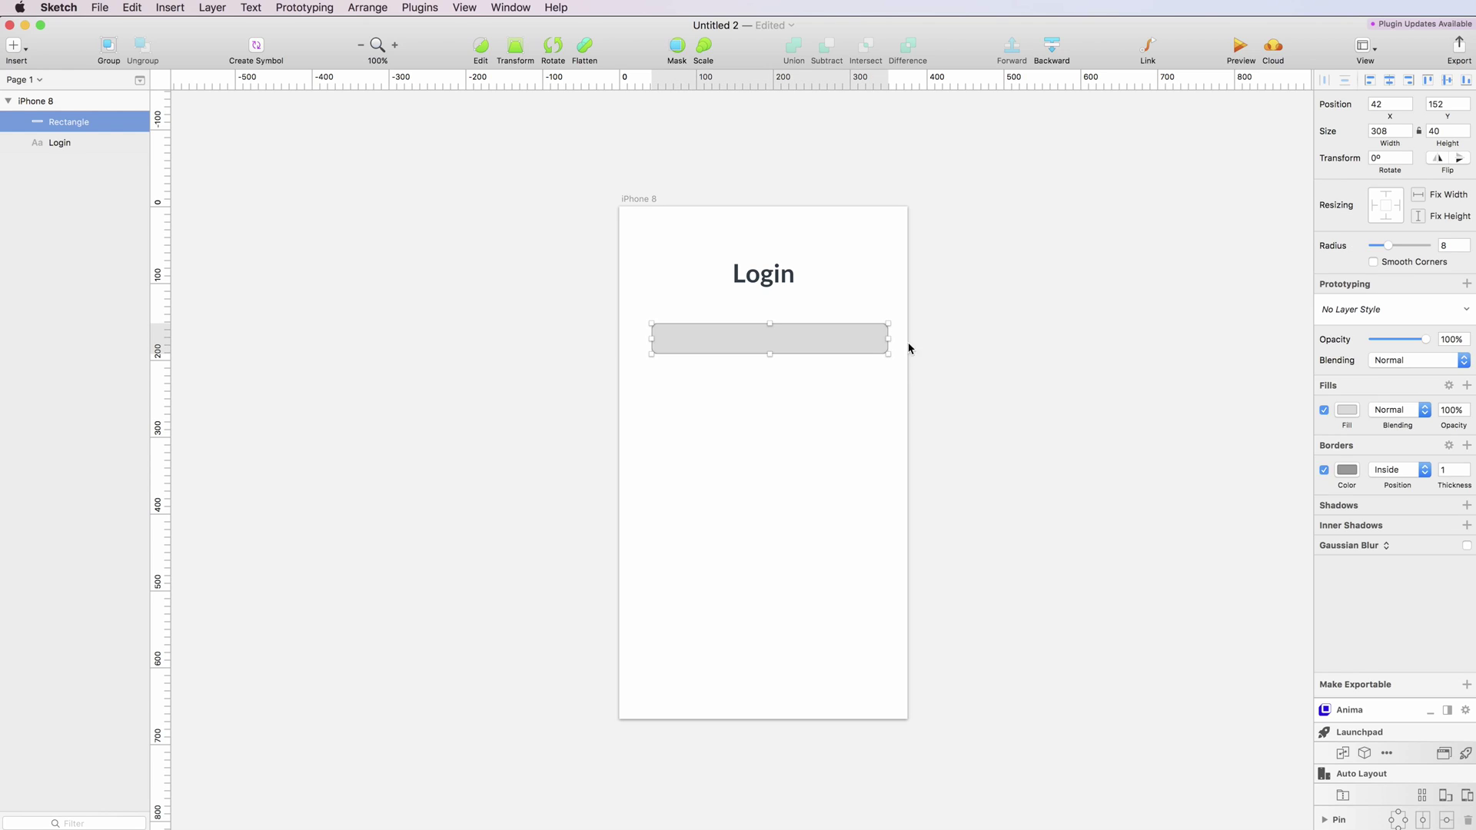
{"action": "left_click", "coordinate": [1324, 410]}
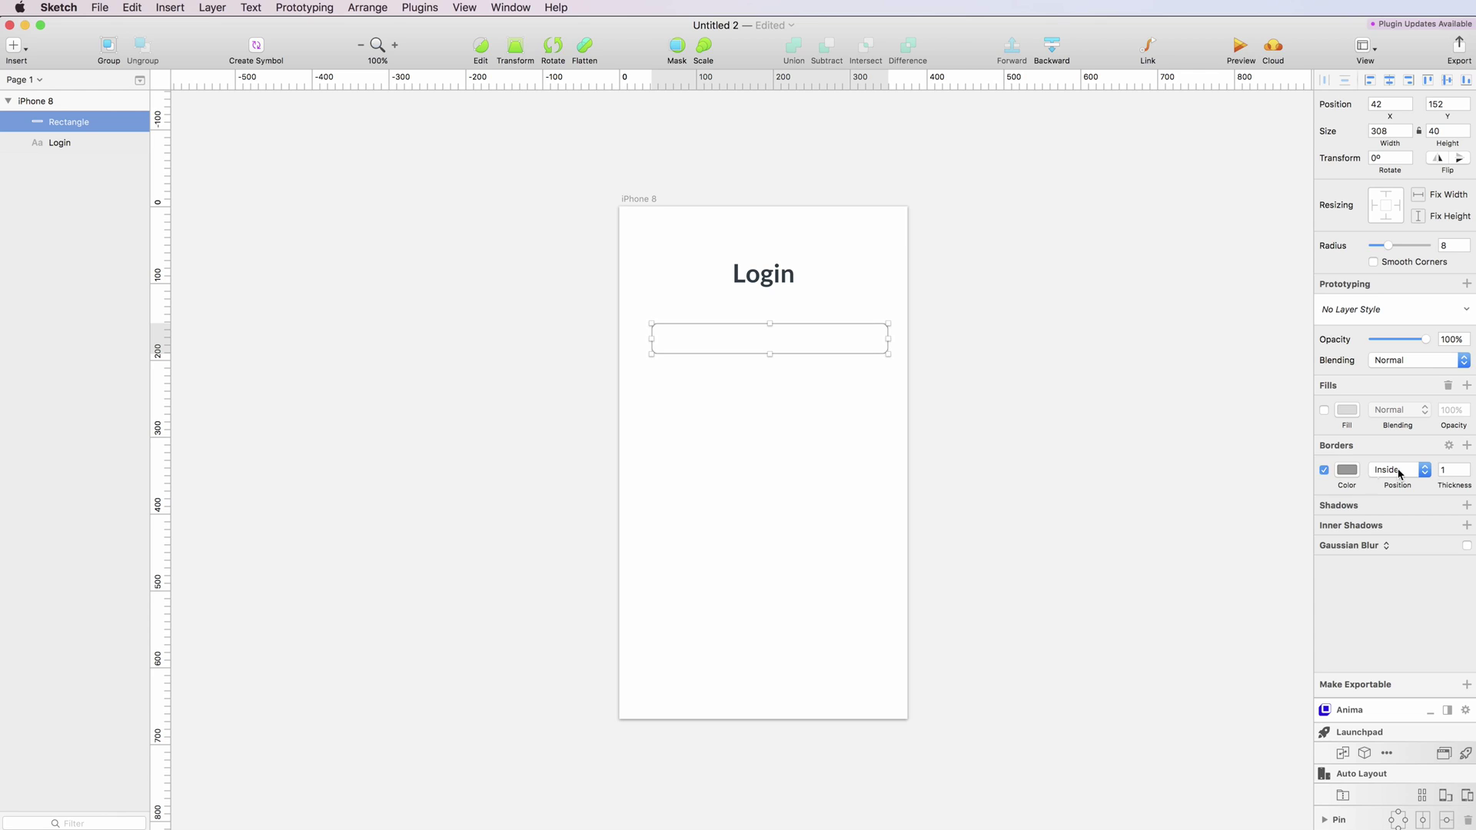
{"action": "left_click", "coordinate": [1467, 469]}
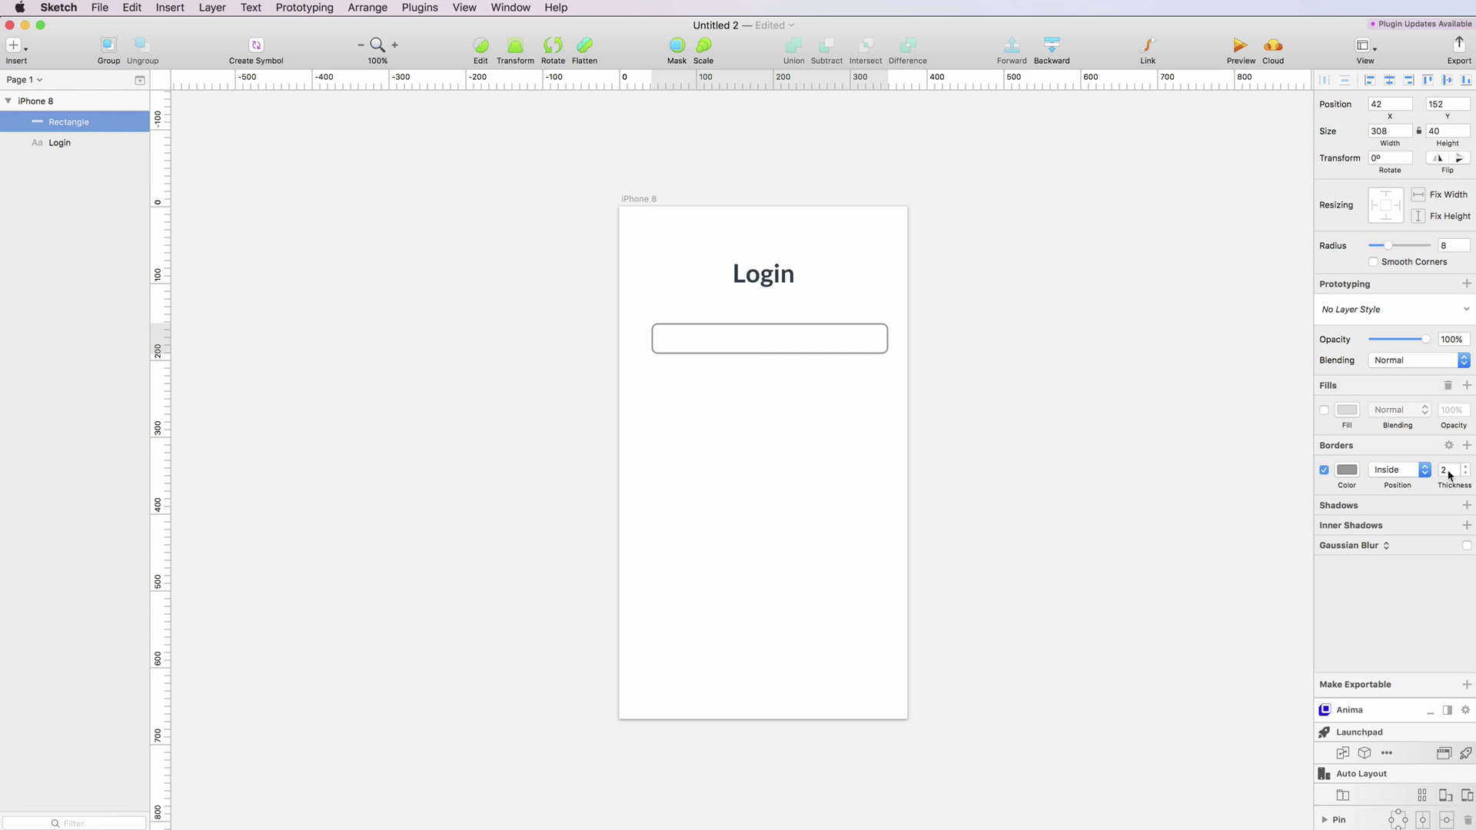
{"action": "left_click", "coordinate": [1347, 470]}
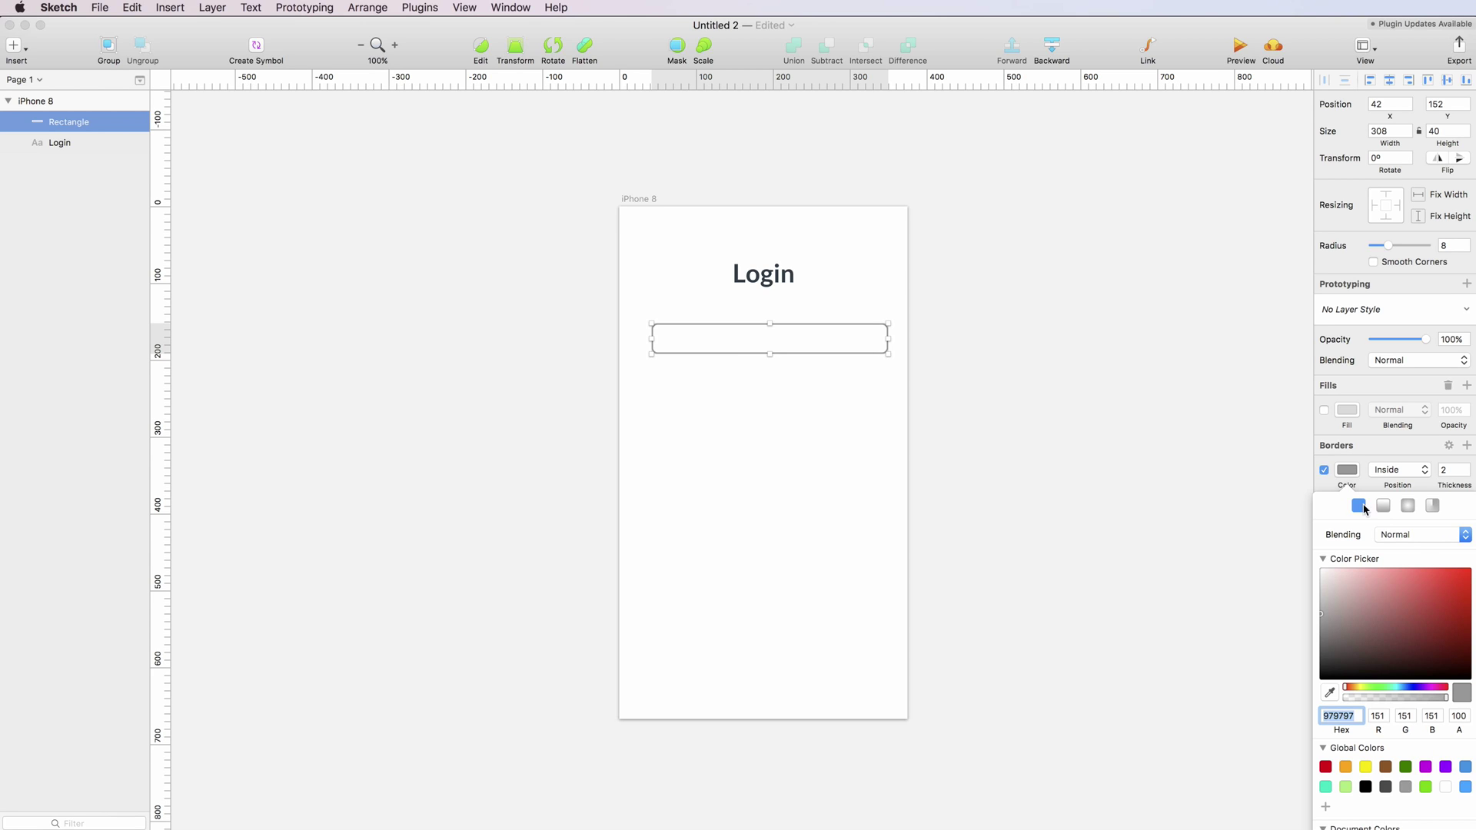
{"action": "left_click", "coordinate": [1323, 589]}
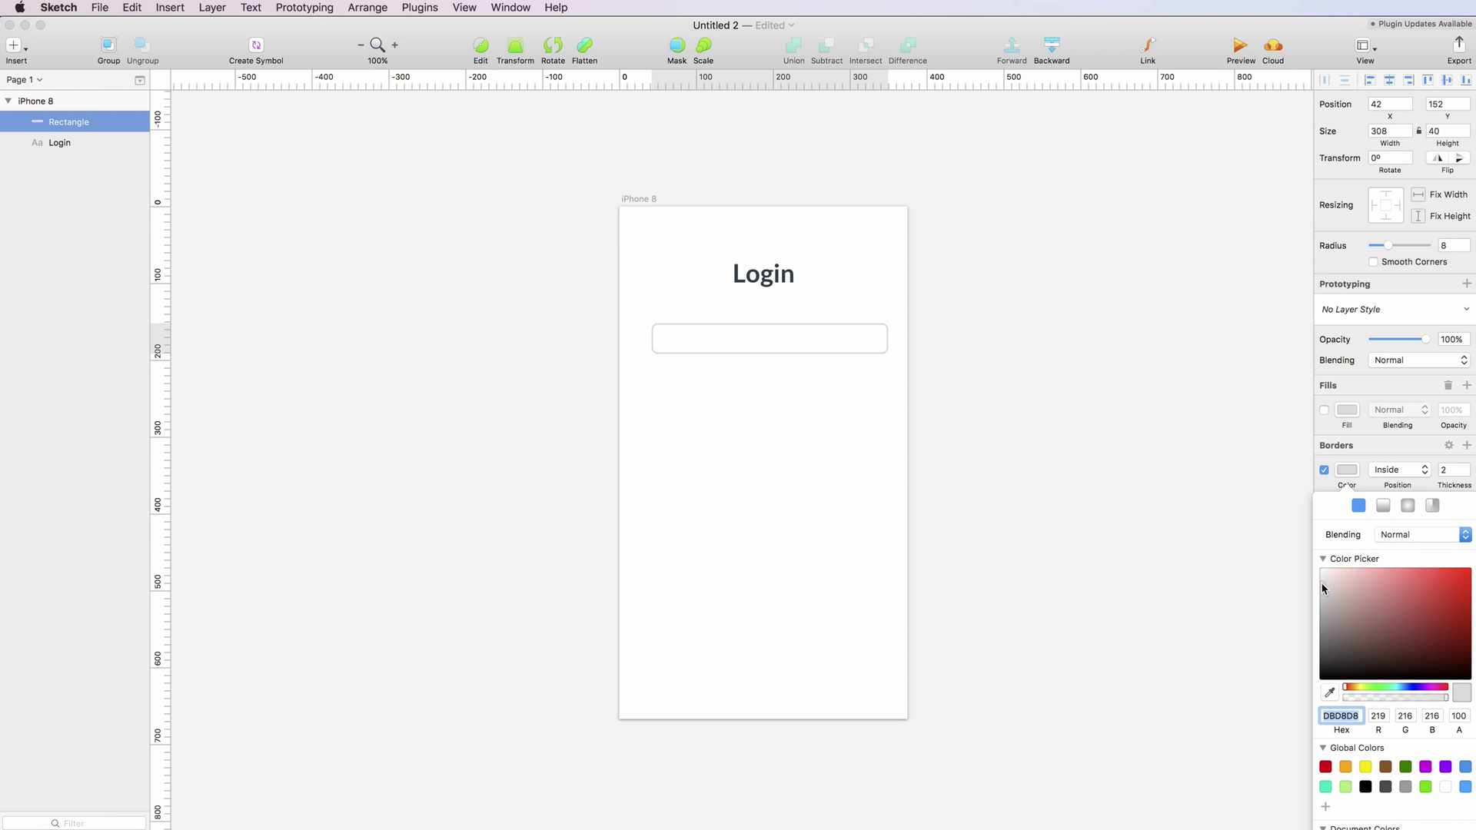
{"action": "left_click_drag", "start_coordinate": [1314, 589], "coordinate": [1312, 587]}
{"action": "left_click_drag", "start_coordinate": [1387, 246], "coordinate": [1385, 249]}
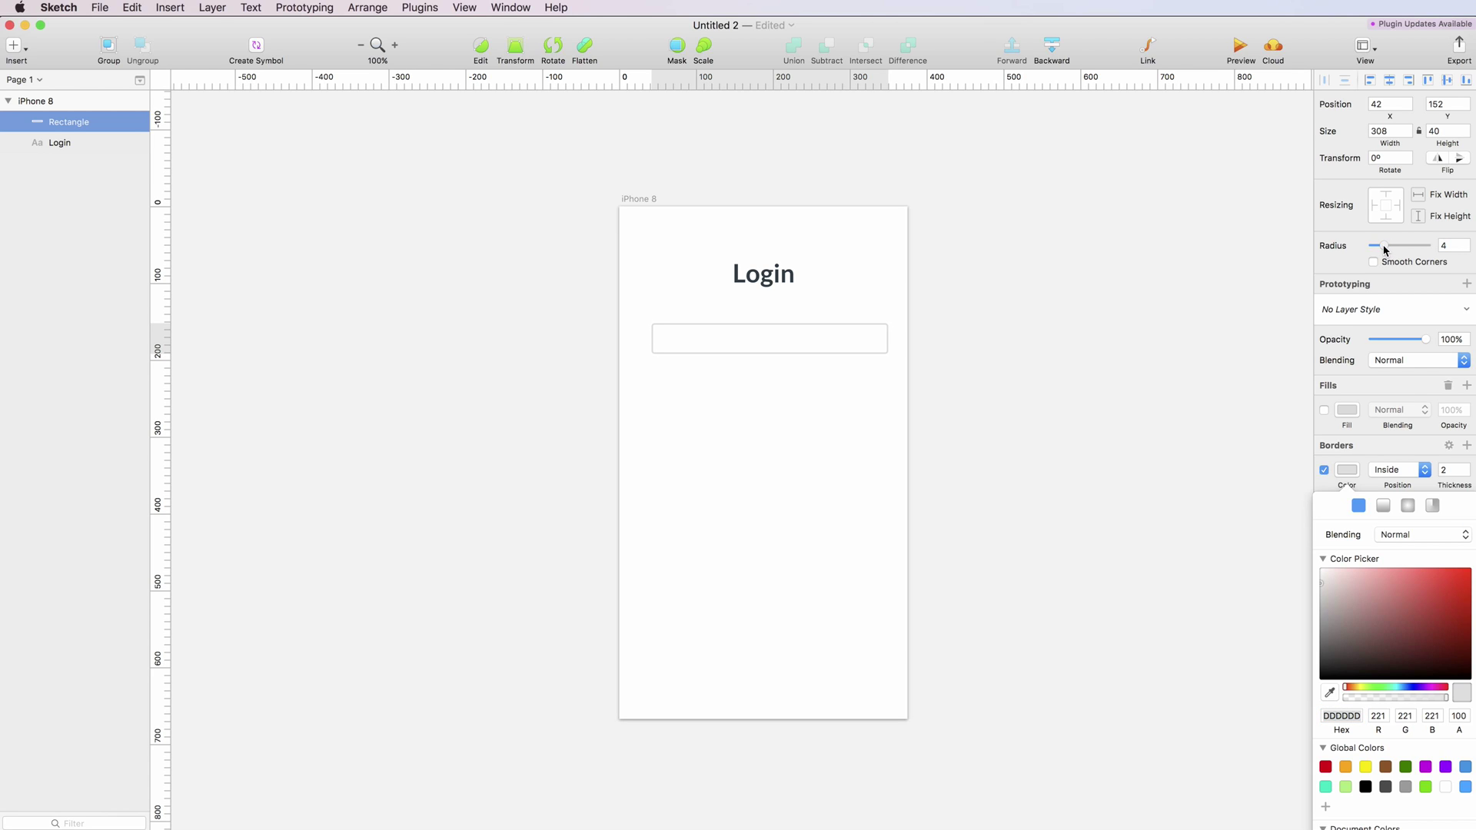
{"action": "left_click", "coordinate": [653, 332]}
Centre the input box horizontally on the artboard and shift it slightly down
{"action": "left_click", "coordinate": [1390, 81]}
{"action": "left_click", "coordinate": [745, 412]}
{"action": "left_click", "coordinate": [800, 343]}
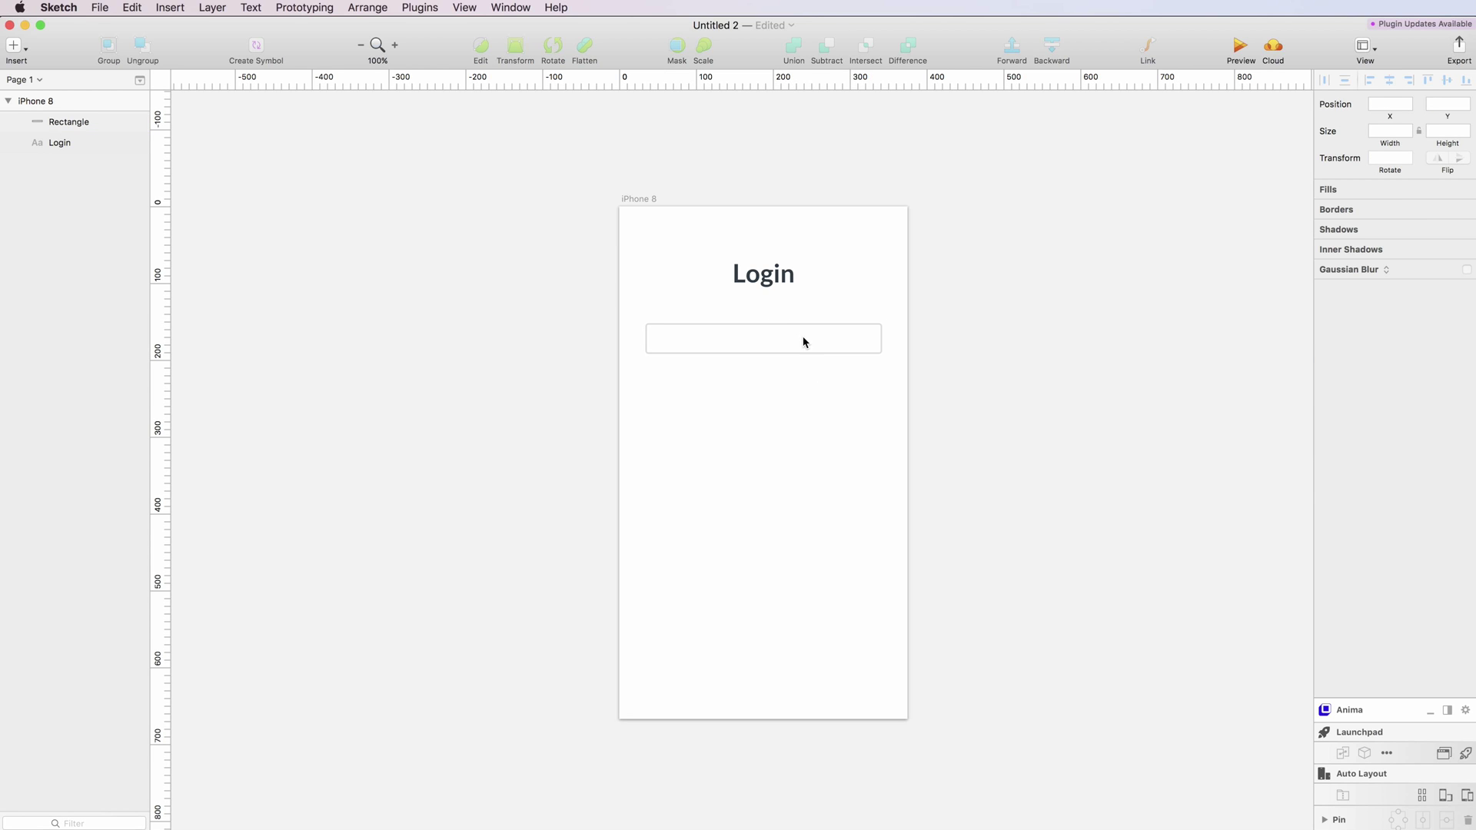
{"action": "left_click_drag", "start_coordinate": [803, 331], "coordinate": [804, 343]}
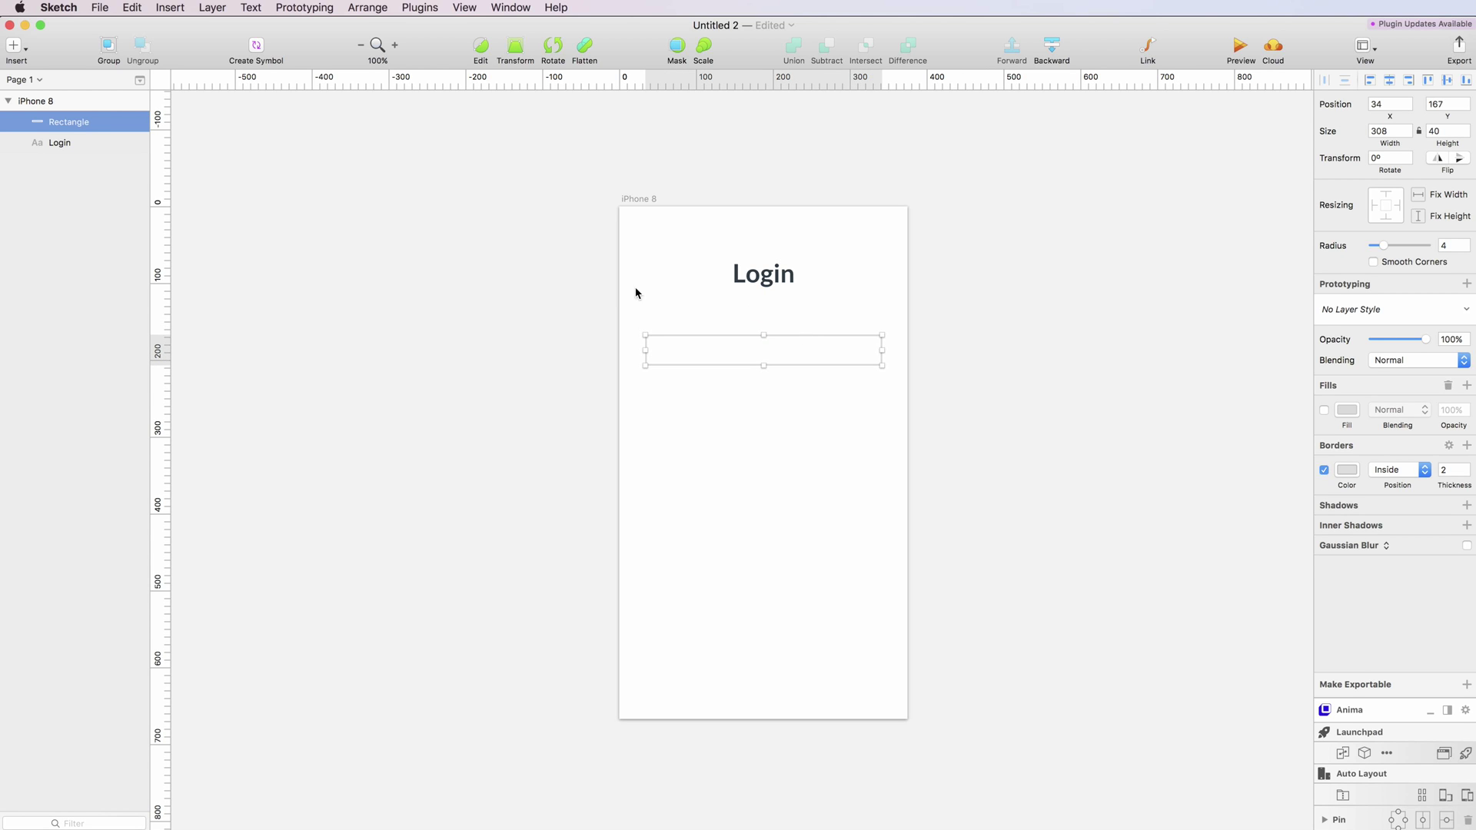
Duplicate the Login title lower down and retype the copy as 'Email'
{"action": "left_click", "coordinate": [753, 274]}
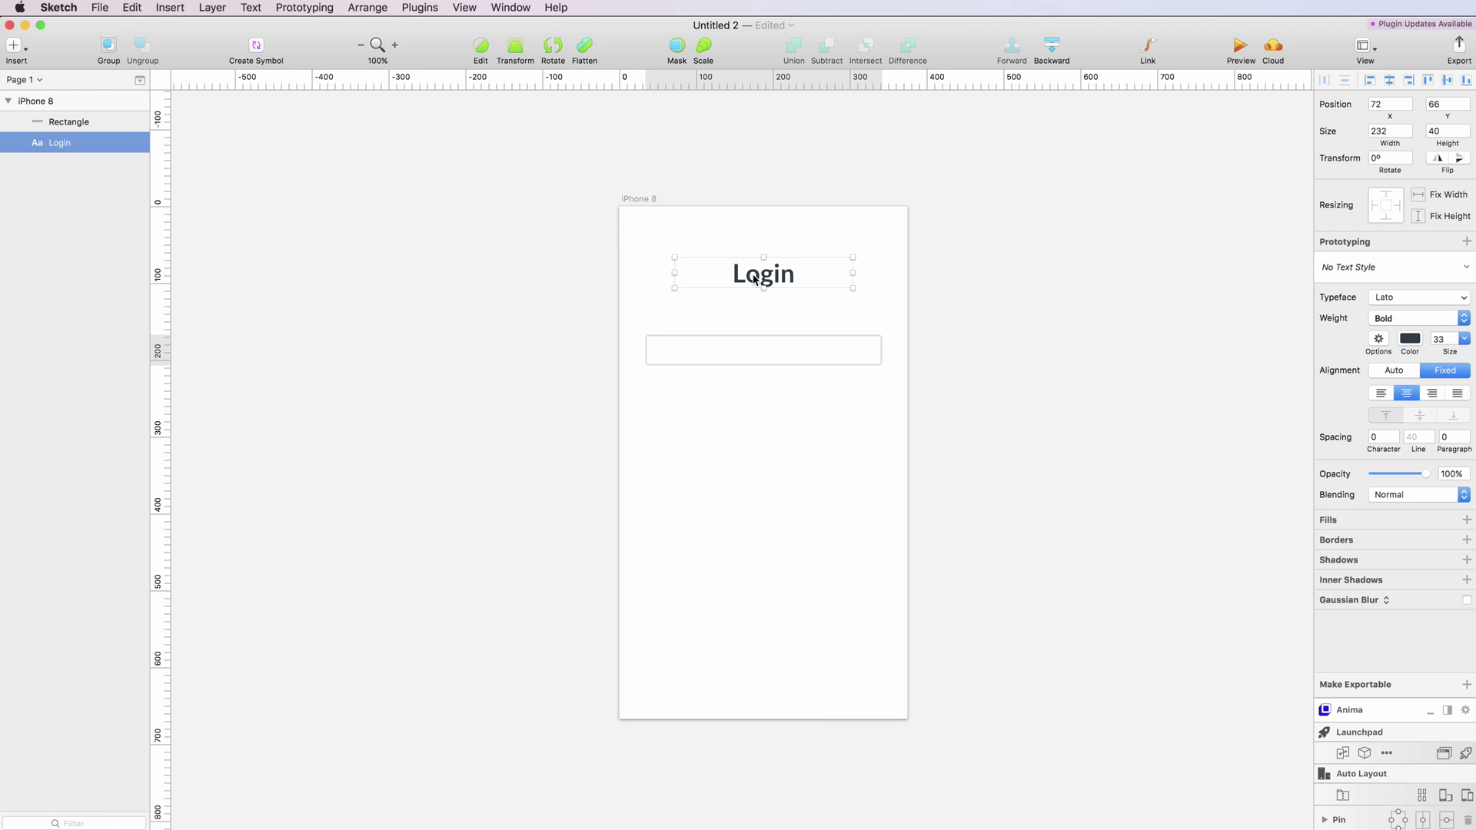
{"action": "left_click_drag", "start_coordinate": [776, 275], "coordinate": [777, 316]}
{"action": "double_click", "coordinate": [782, 320]}
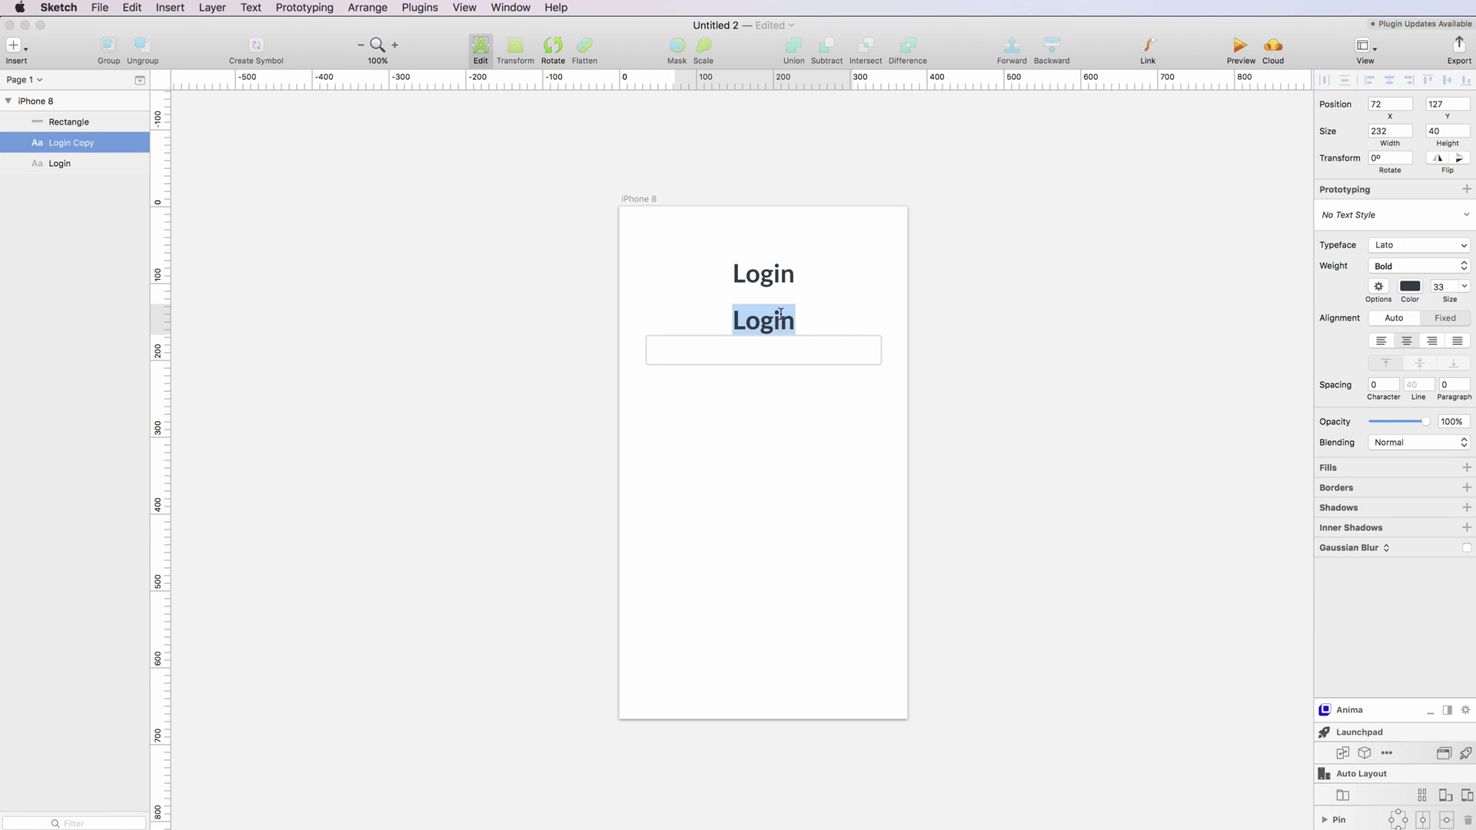
{"action": "type", "text": "Email"}
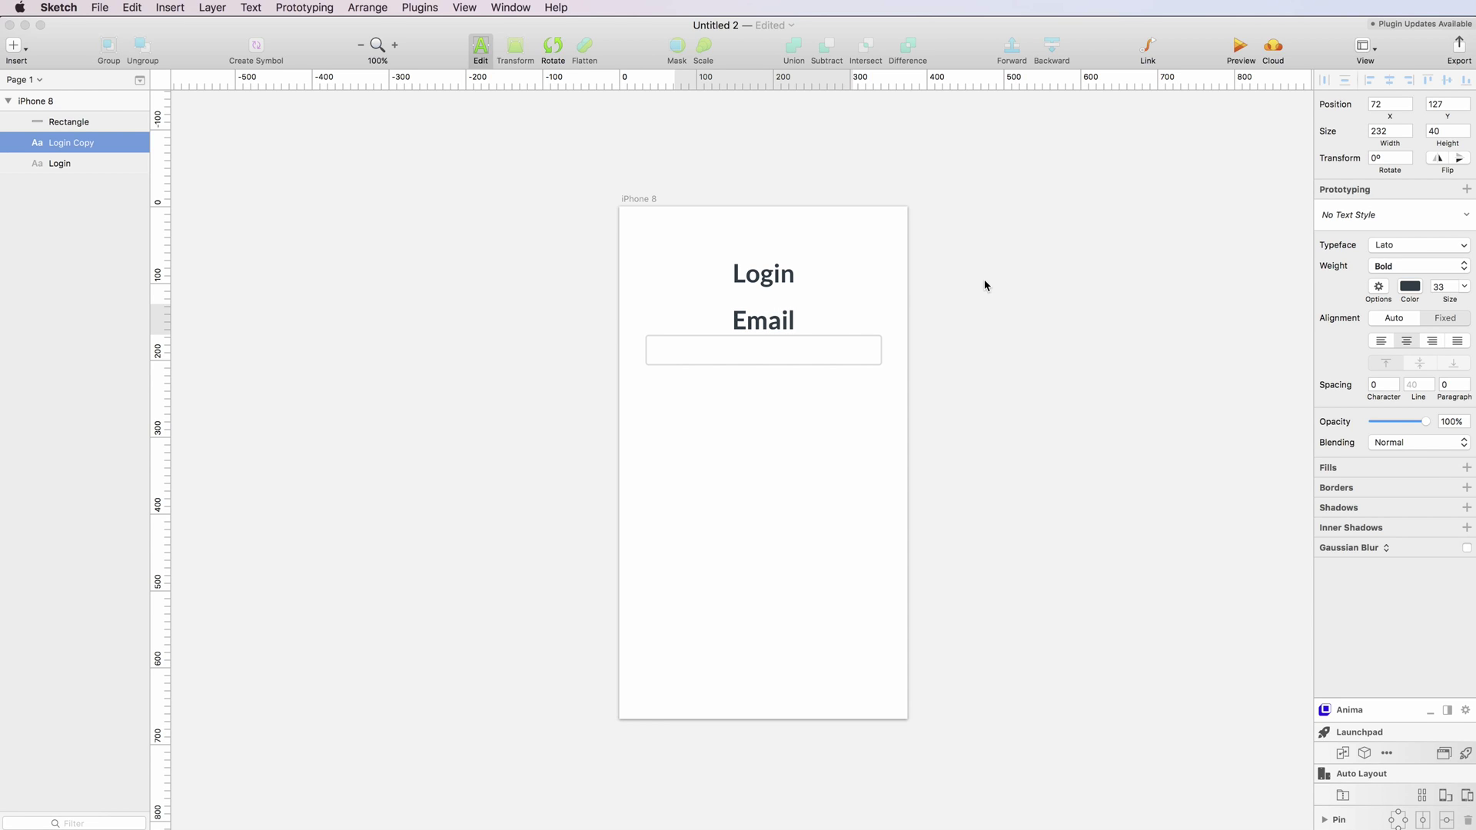
{"action": "key", "text": "Escape"}
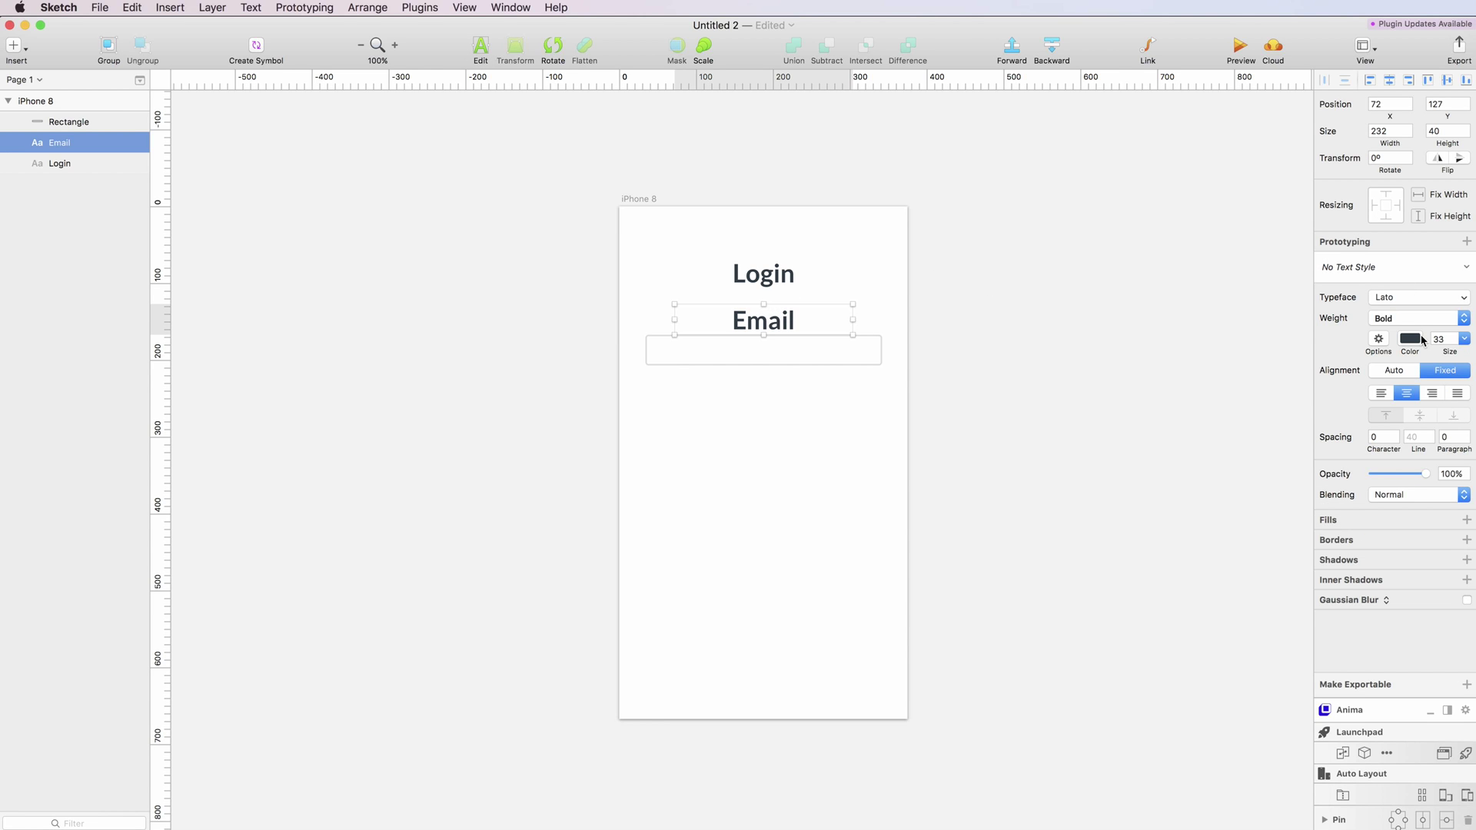
Shrink the Email label to size 16, left-align it above the box, and nudge the box down
{"action": "left_click", "coordinate": [1449, 337]}
{"action": "type", "text": "23"}
{"action": "key", "text": "Return"}
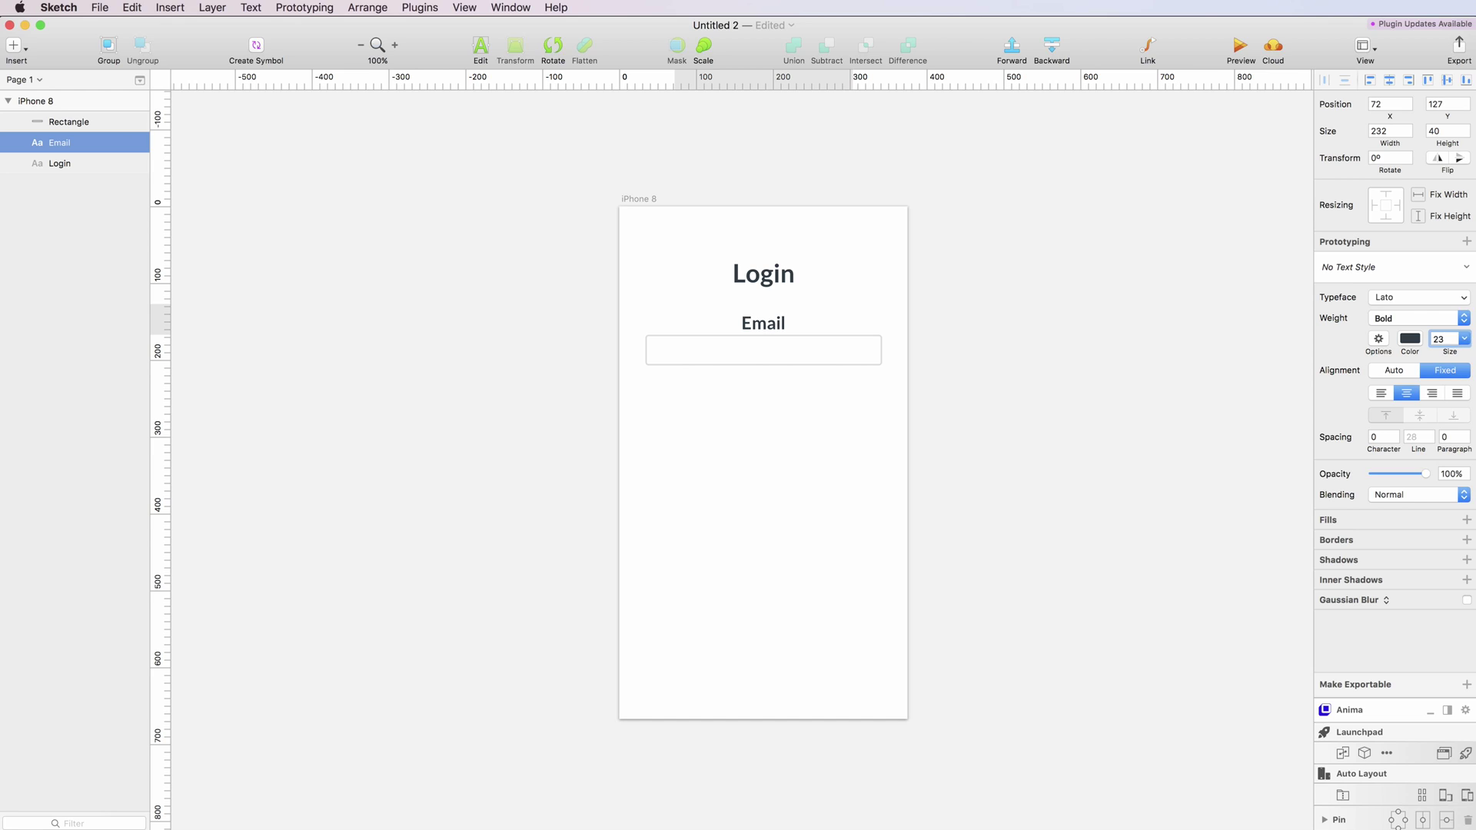
{"action": "key", "text": "Down"}
{"action": "key", "text": "Down"}
{"action": "key", "text": "Down"}
{"action": "key", "text": "Down"}
{"action": "key", "text": "Down"}
{"action": "key", "text": "Down"}
{"action": "key", "text": "Down"}
{"action": "key", "text": "Down"}
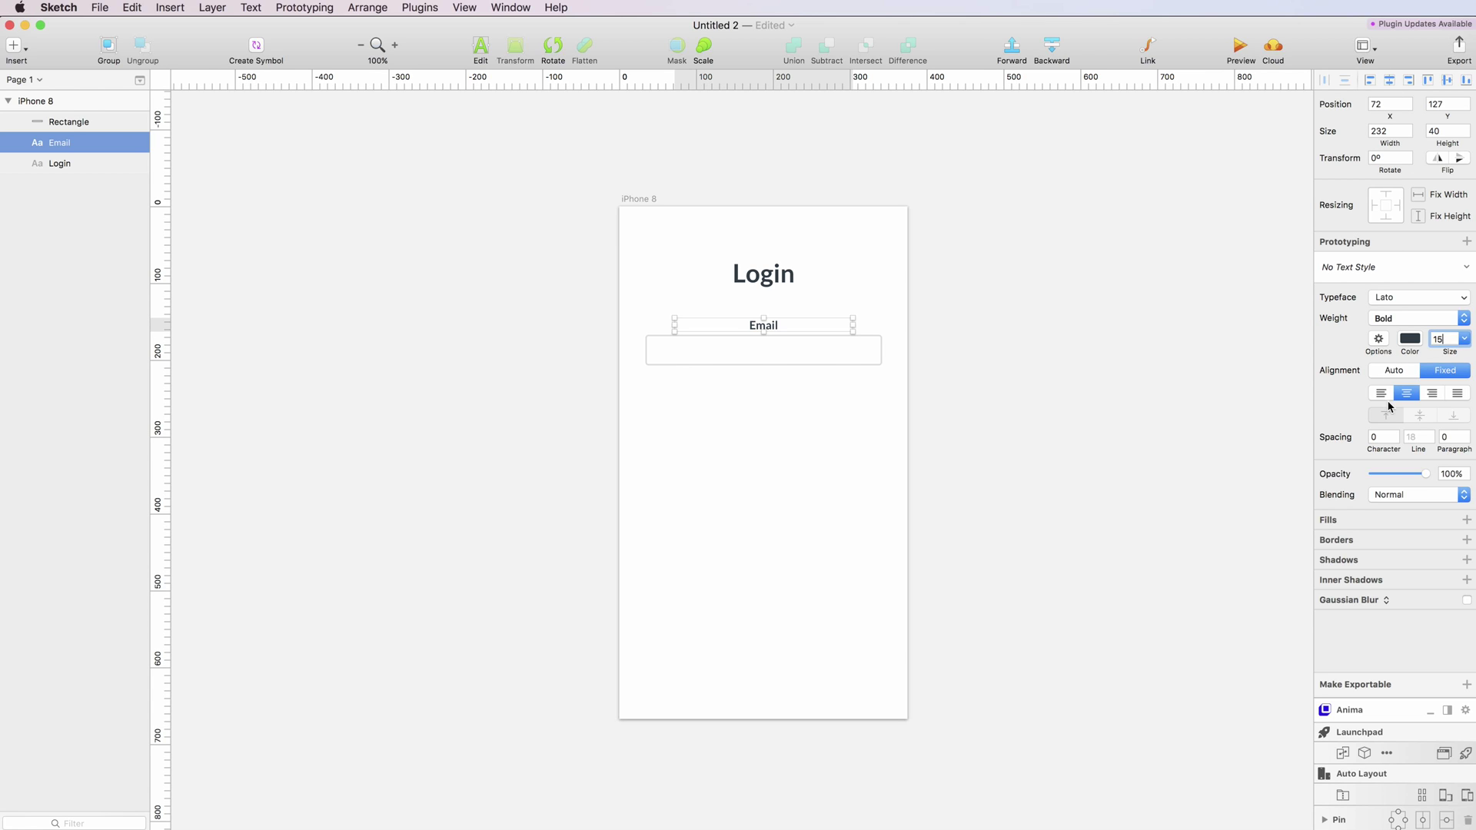
{"action": "left_click", "coordinate": [1382, 394]}
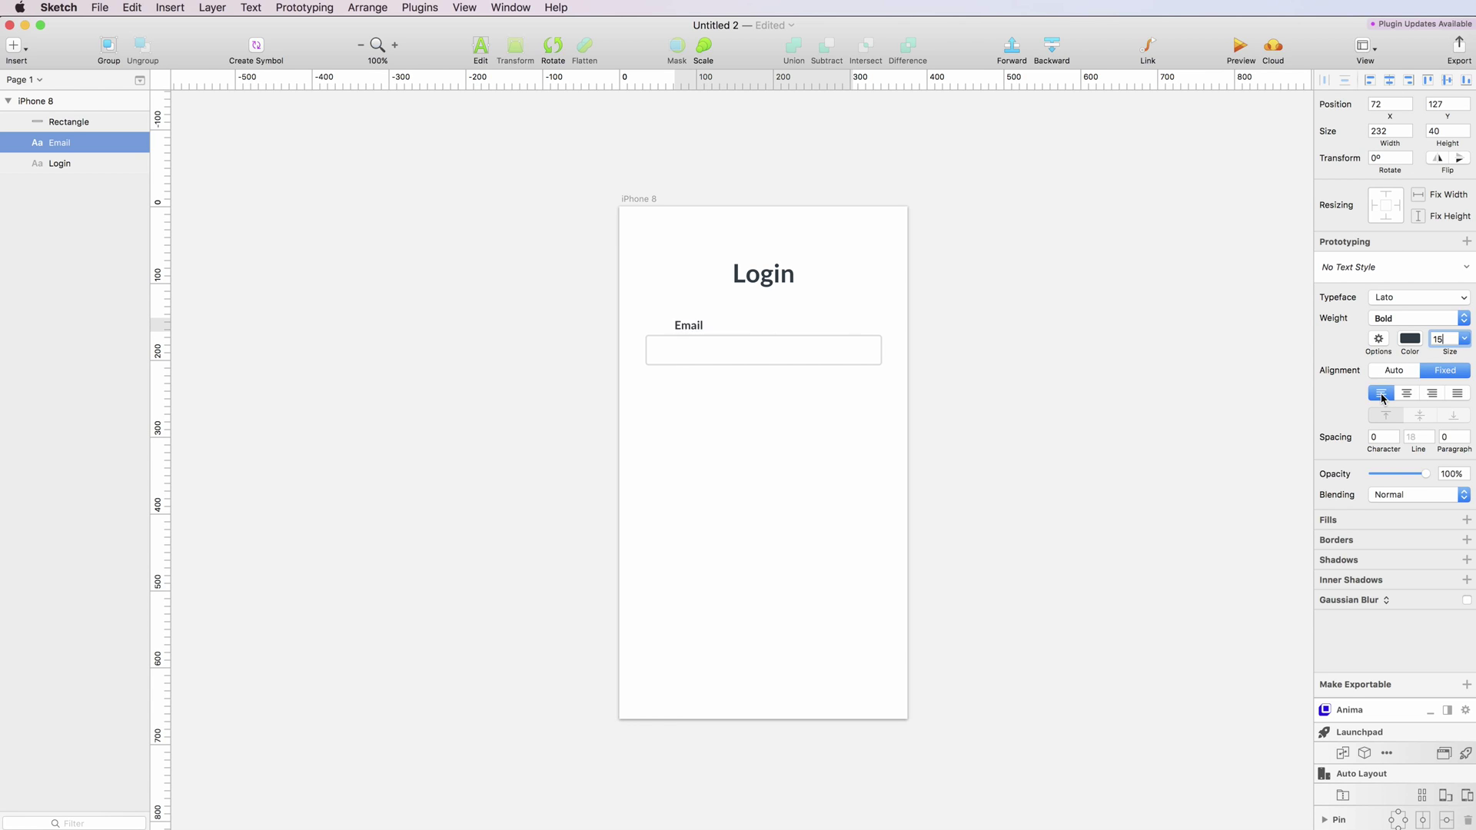
{"action": "left_click_drag", "start_coordinate": [673, 325], "coordinate": [666, 328]}
{"action": "left_click", "coordinate": [673, 354]}
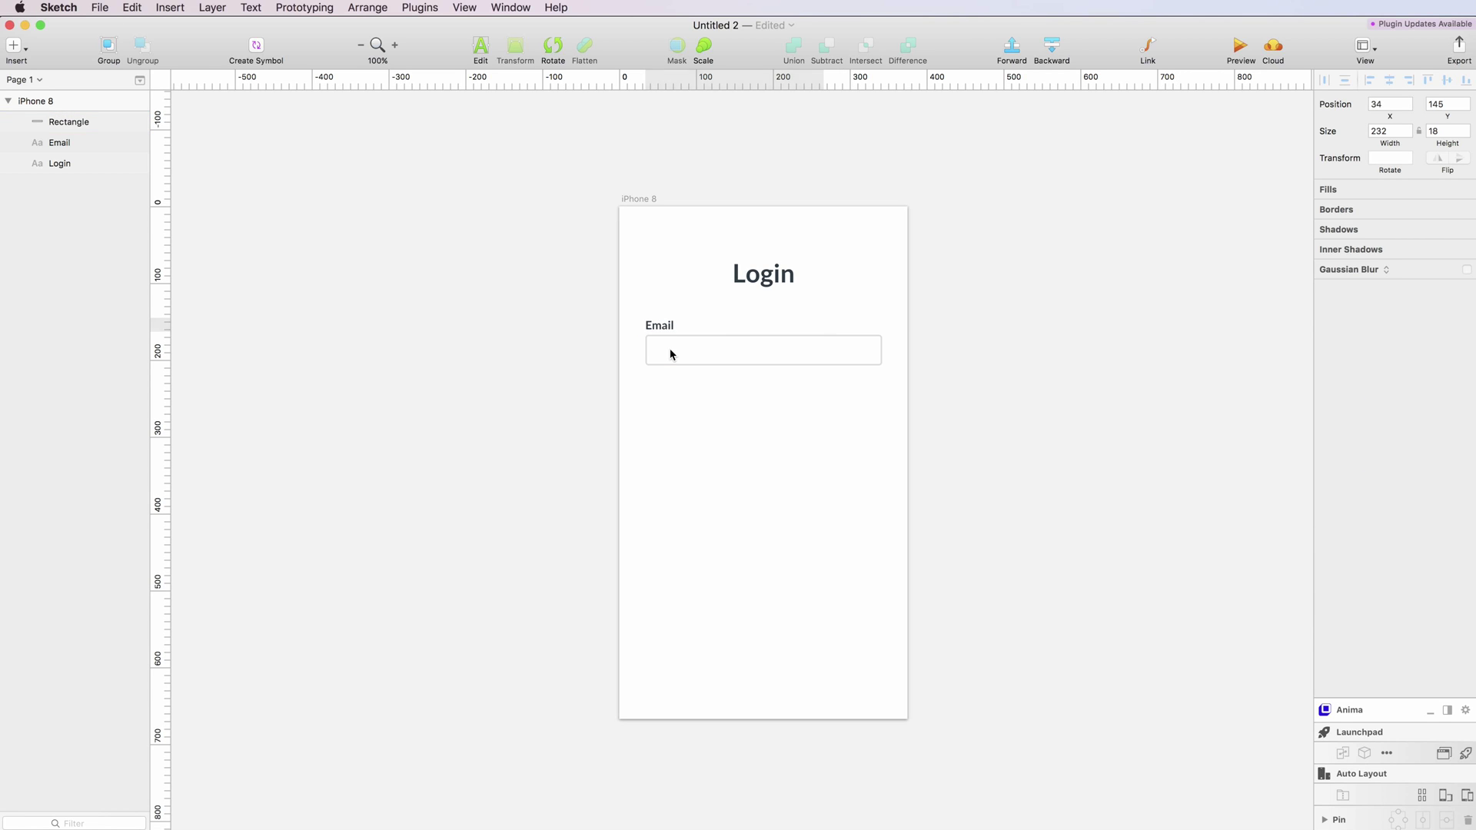
{"action": "left_click", "coordinate": [675, 366]}
{"action": "key", "text": "Down"}
{"action": "key", "text": "Down"}
{"action": "key", "text": "Down"}
{"action": "key", "text": "Down"}
{"action": "key", "text": "Down"}
{"action": "key", "text": "Down"}
Change the Email label's font weight from bold to Lato Regular
{"action": "left_click", "coordinate": [666, 324]}
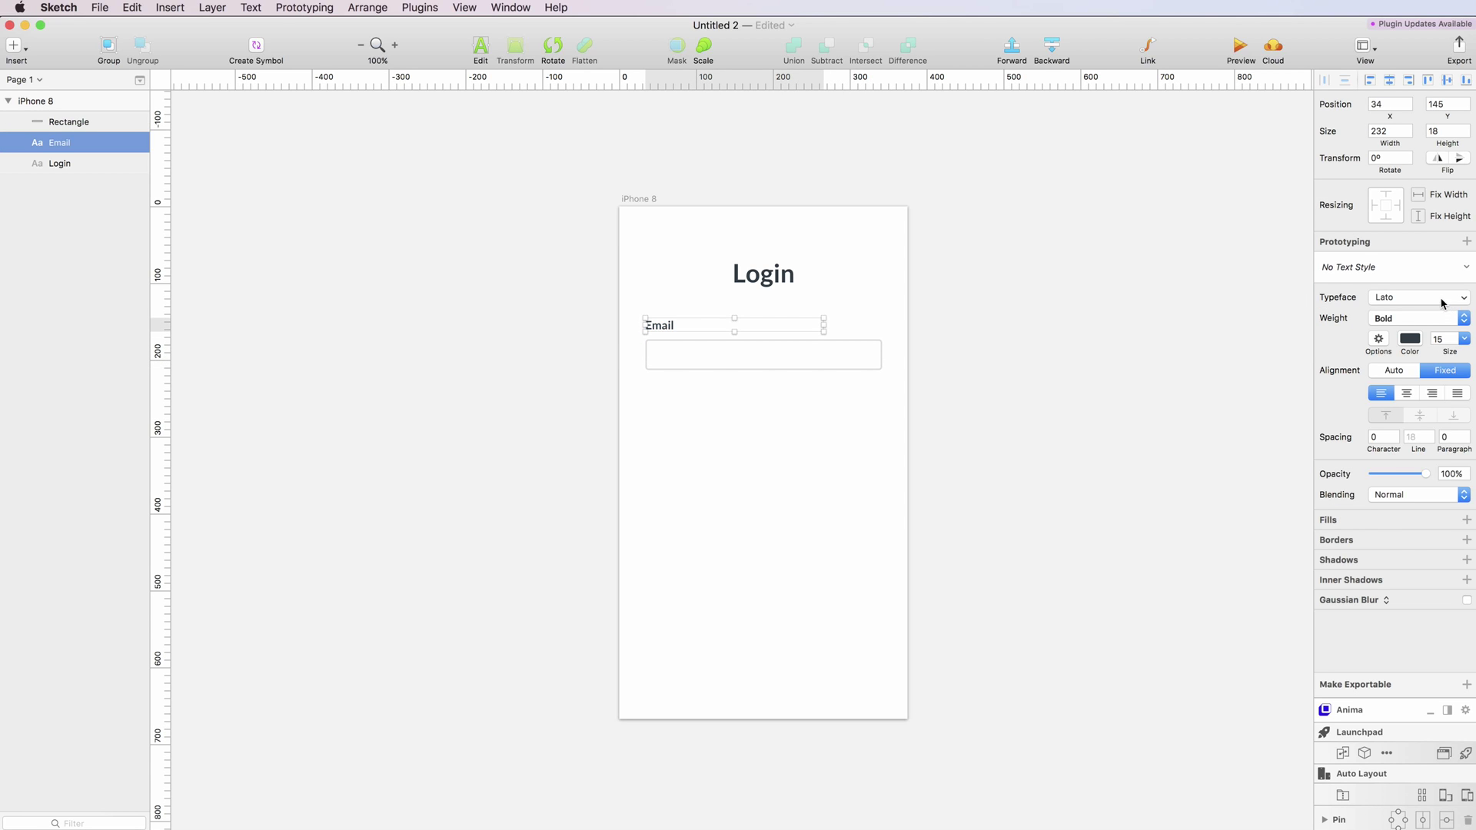
{"action": "left_click", "coordinate": [1432, 320]}
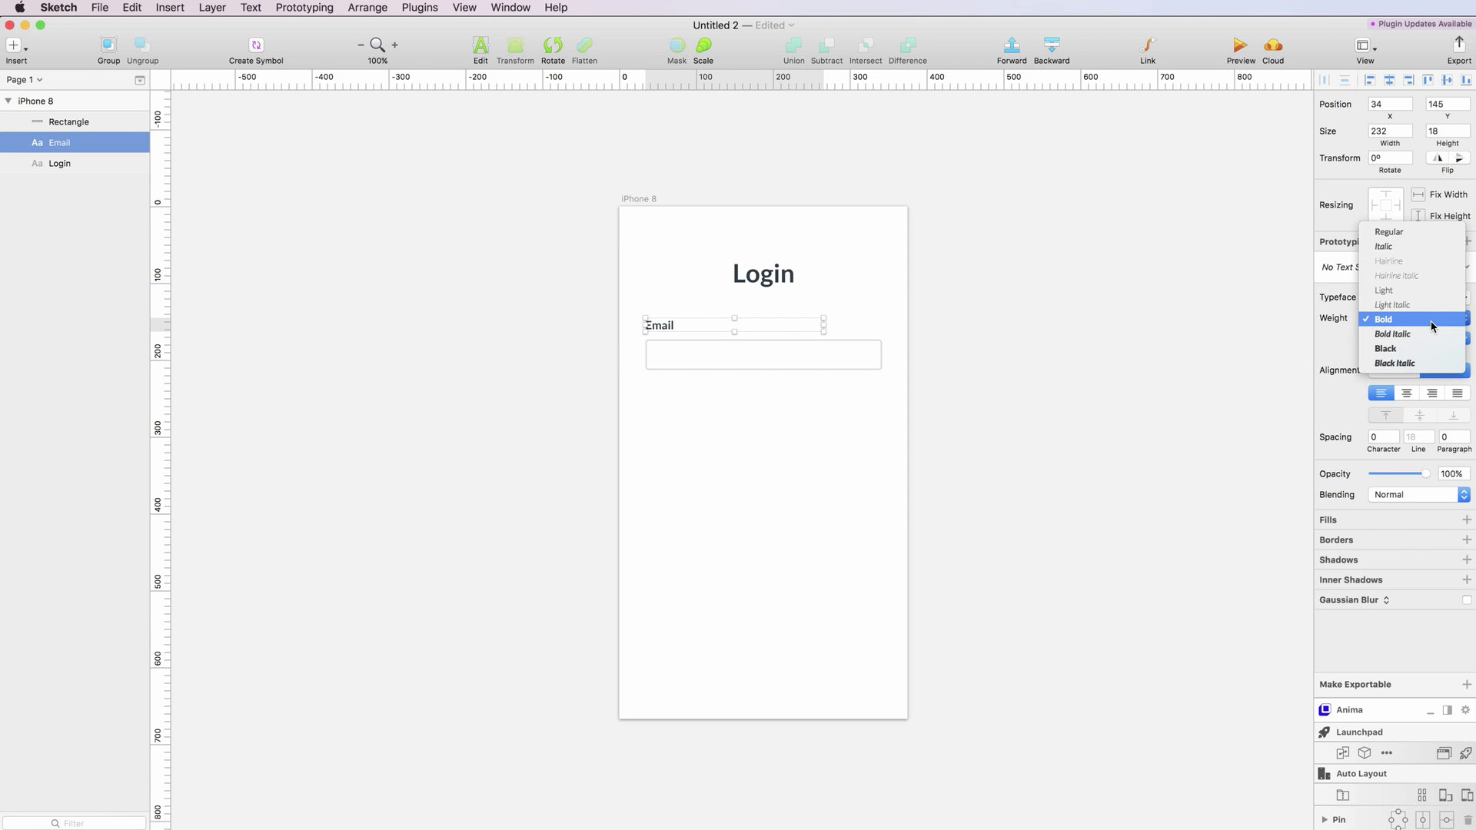
{"action": "left_click", "coordinate": [1422, 232]}
{"action": "left_click", "coordinate": [761, 418]}
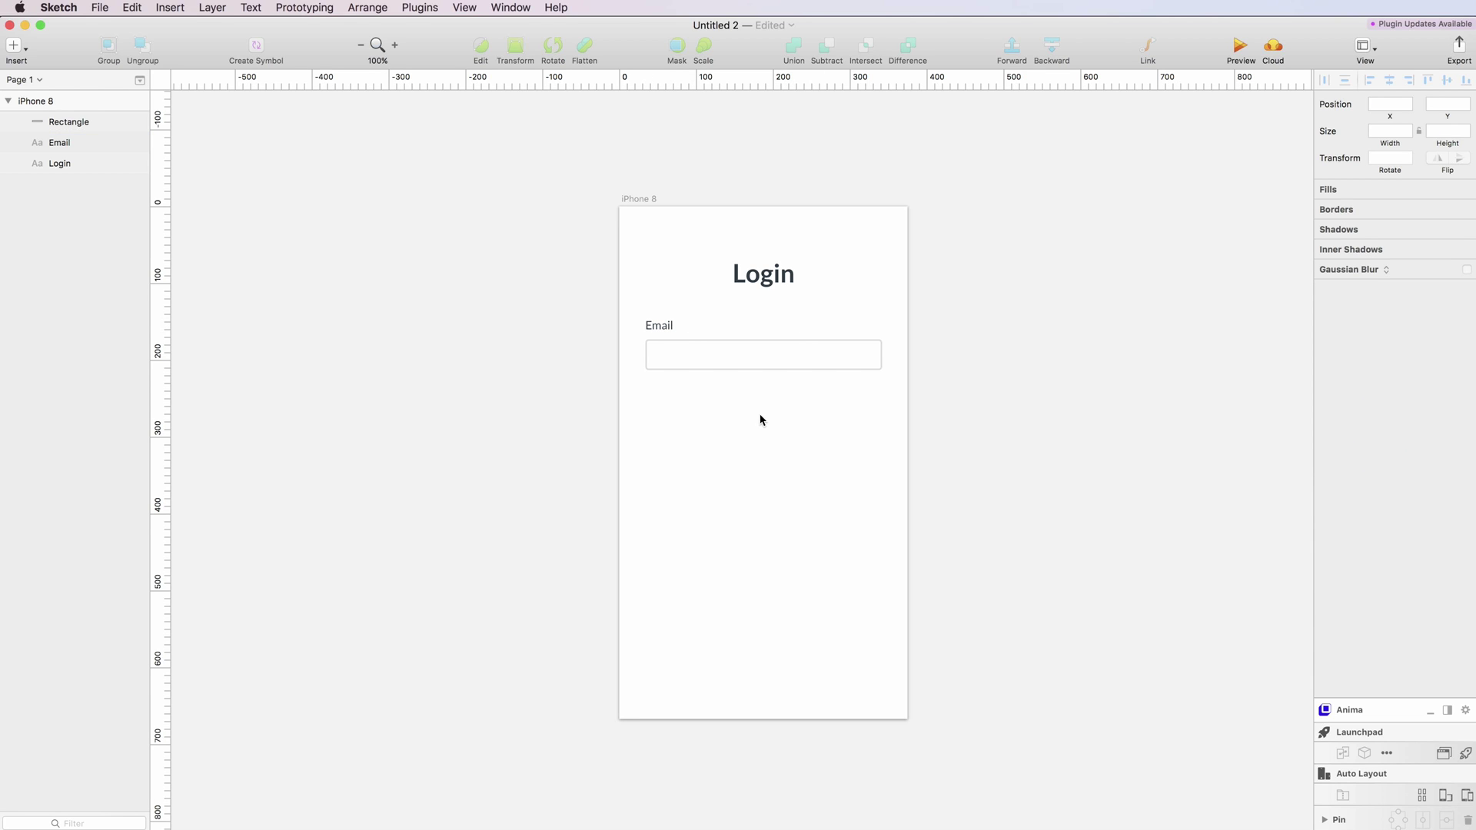
{"action": "left_click", "coordinate": [668, 326]}
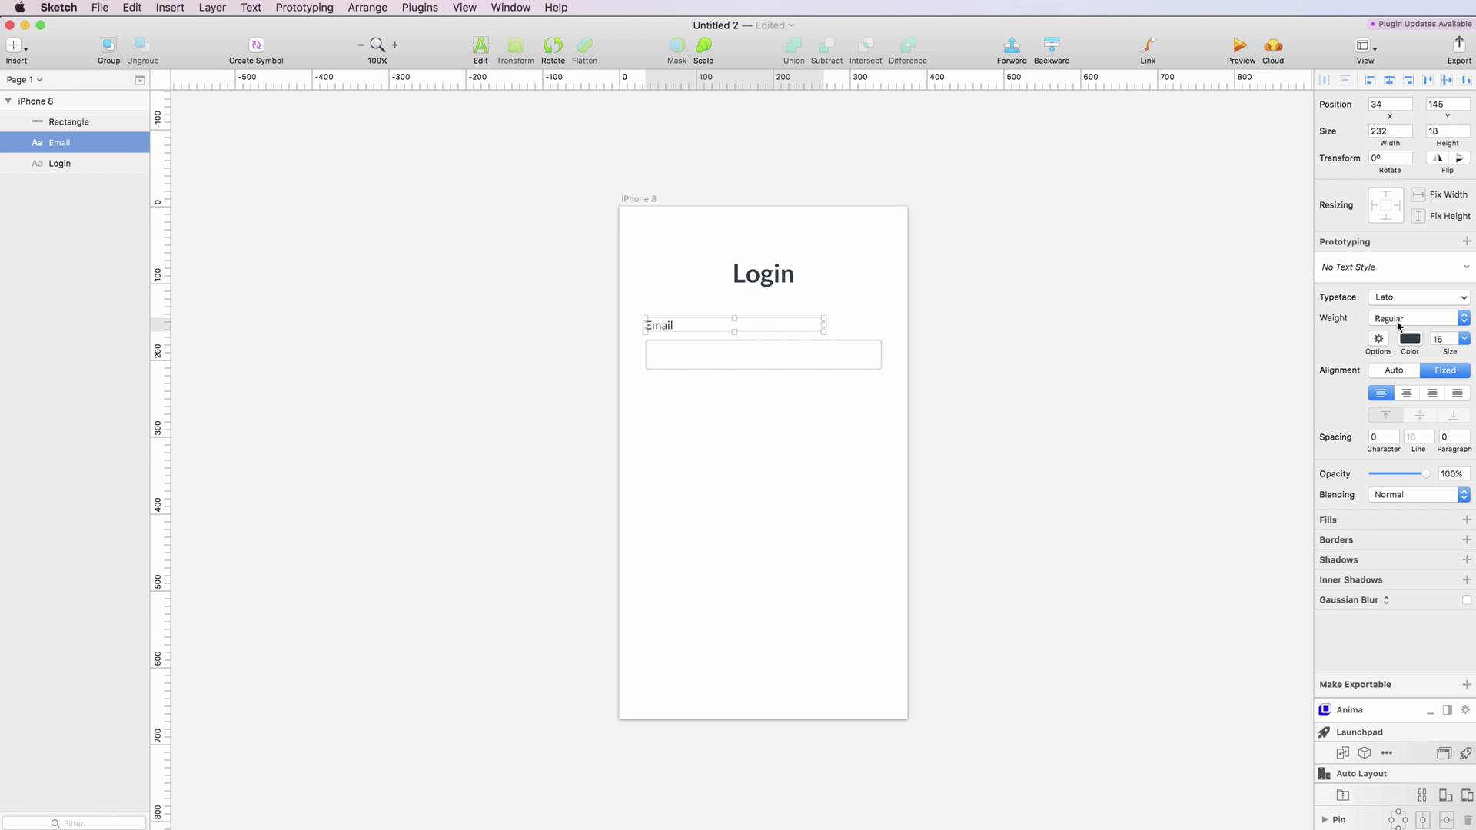
{"action": "left_click", "coordinate": [1399, 300]}
{"action": "left_click", "coordinate": [1400, 300]}
{"action": "left_click", "coordinate": [1397, 321]}
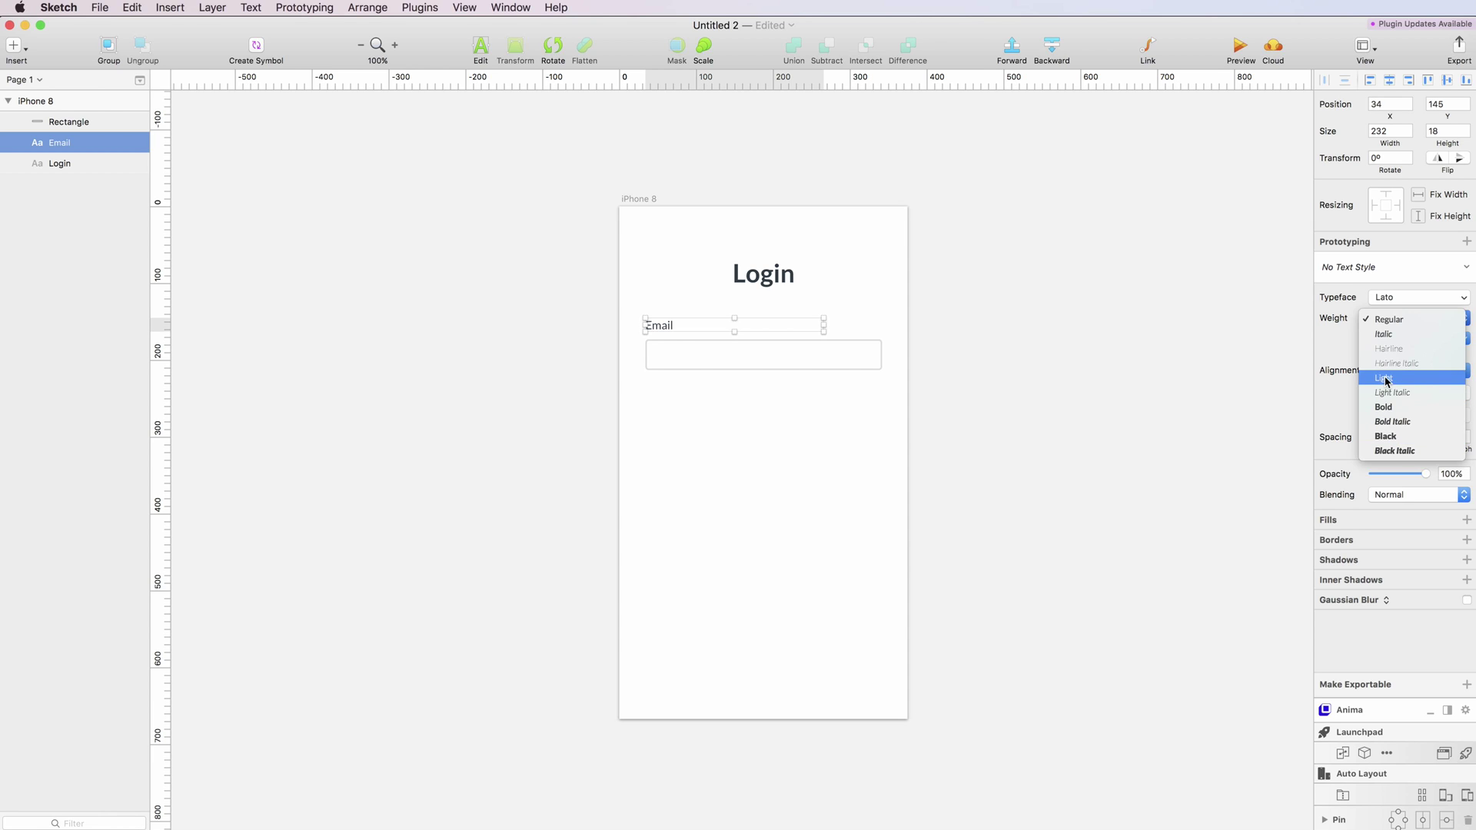
{"action": "left_click", "coordinate": [620, 326]}
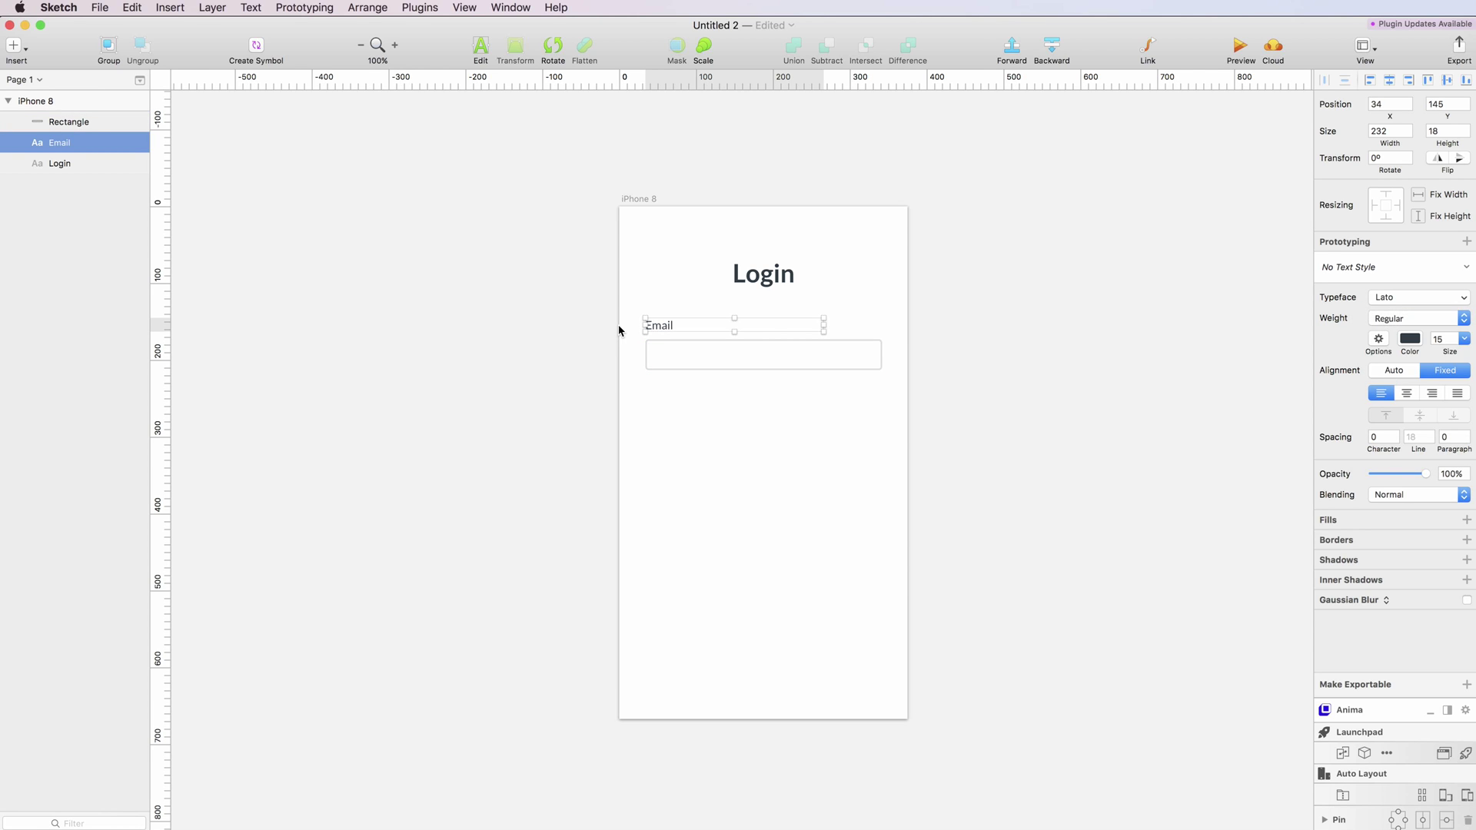
{"action": "left_click", "coordinate": [620, 326]}
{"action": "left_click_drag", "start_coordinate": [632, 320], "coordinate": [741, 367]}
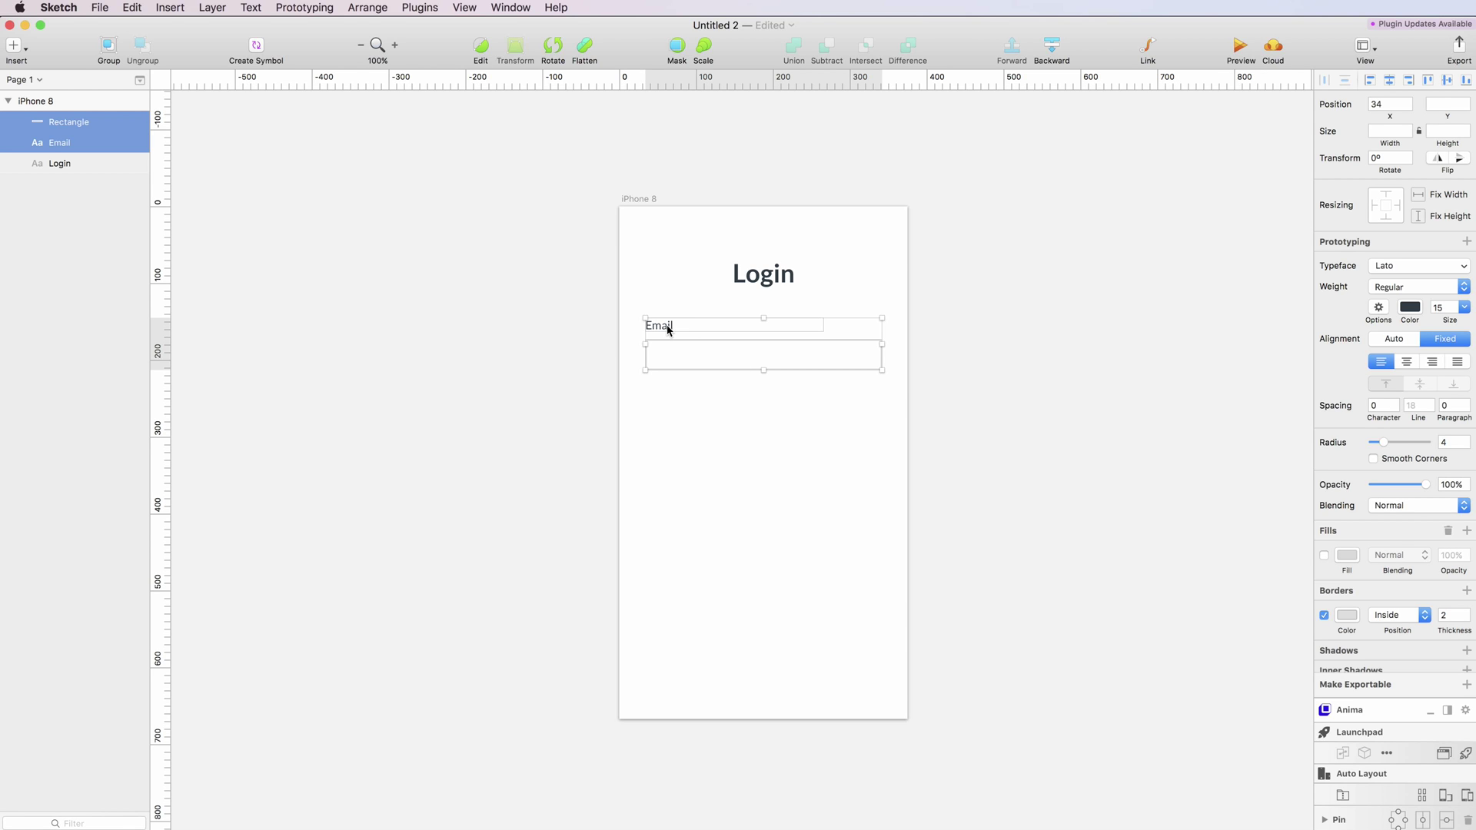
Duplicate the Email label and input box below and retype the copied label as 'Password'
{"action": "key", "text": "alt"}
{"action": "left_click_drag", "start_coordinate": [668, 329], "coordinate": [669, 372]}
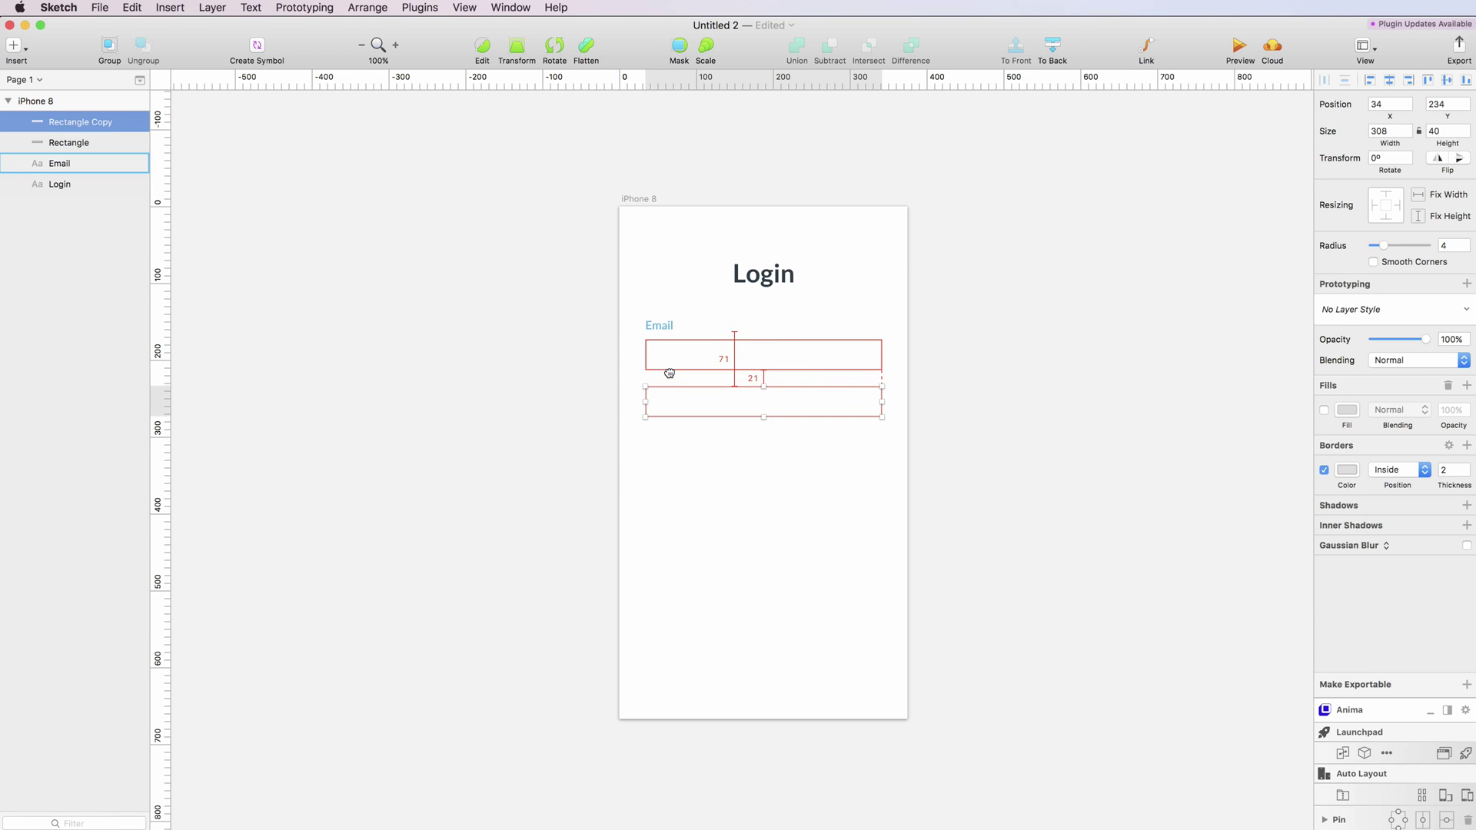
{"action": "key", "text": "super+z"}
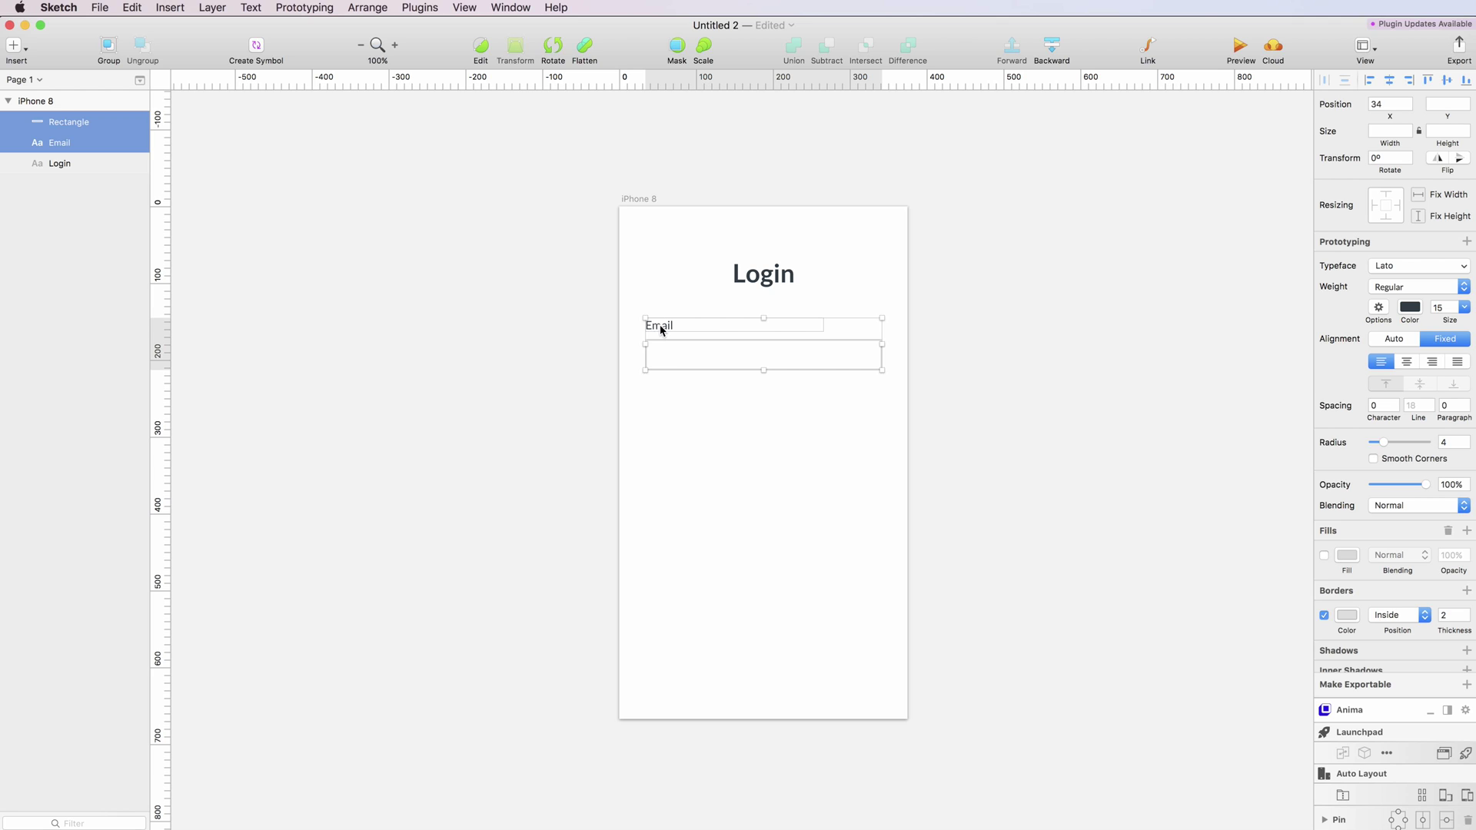
{"action": "key", "text": "alt"}
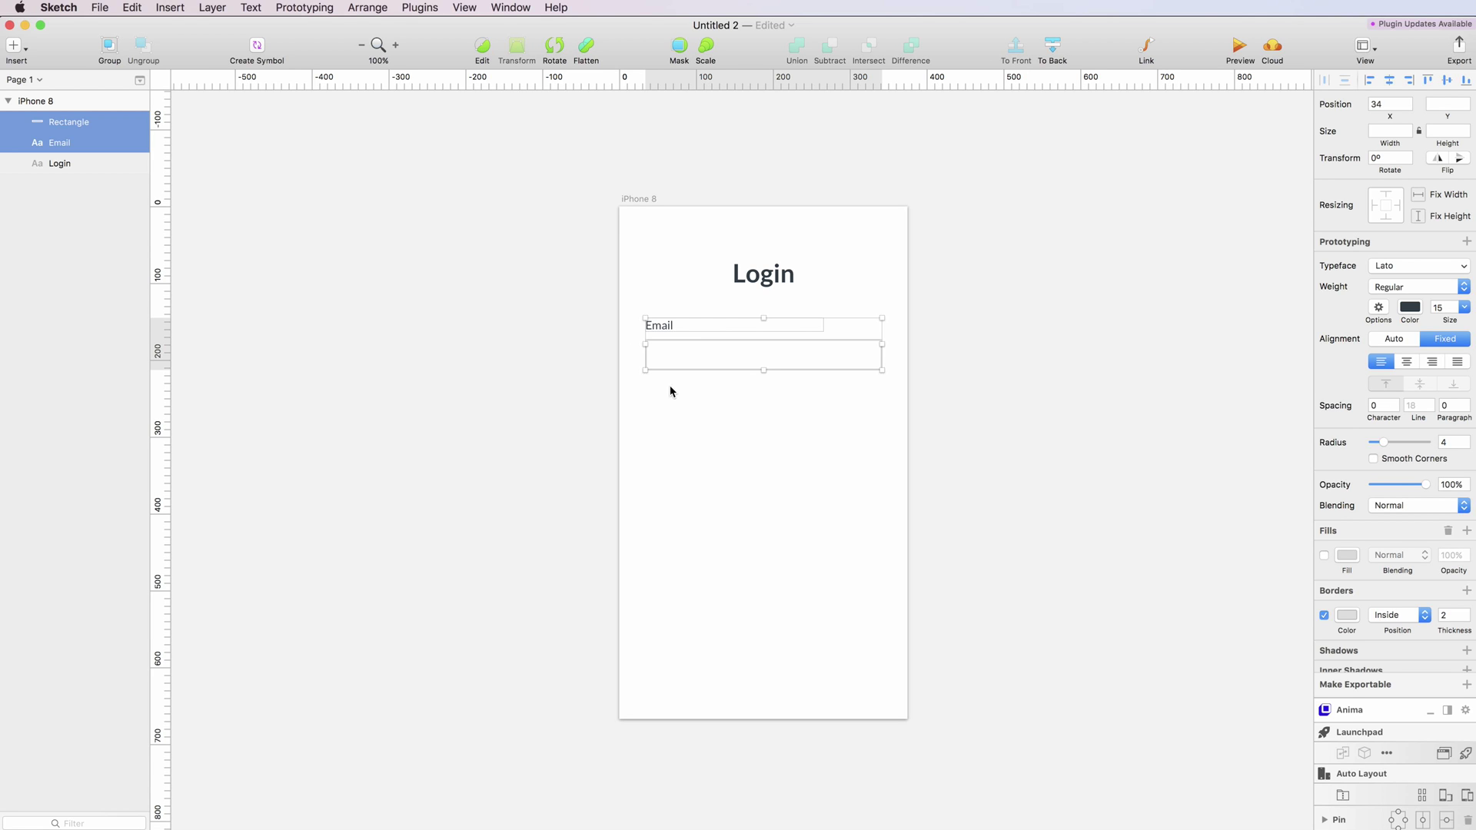
{"action": "key", "text": "alt"}
{"action": "left_click_drag", "start_coordinate": [669, 328], "coordinate": [661, 387]}
{"action": "left_click", "coordinate": [672, 491]}
{"action": "left_click", "coordinate": [660, 382]}
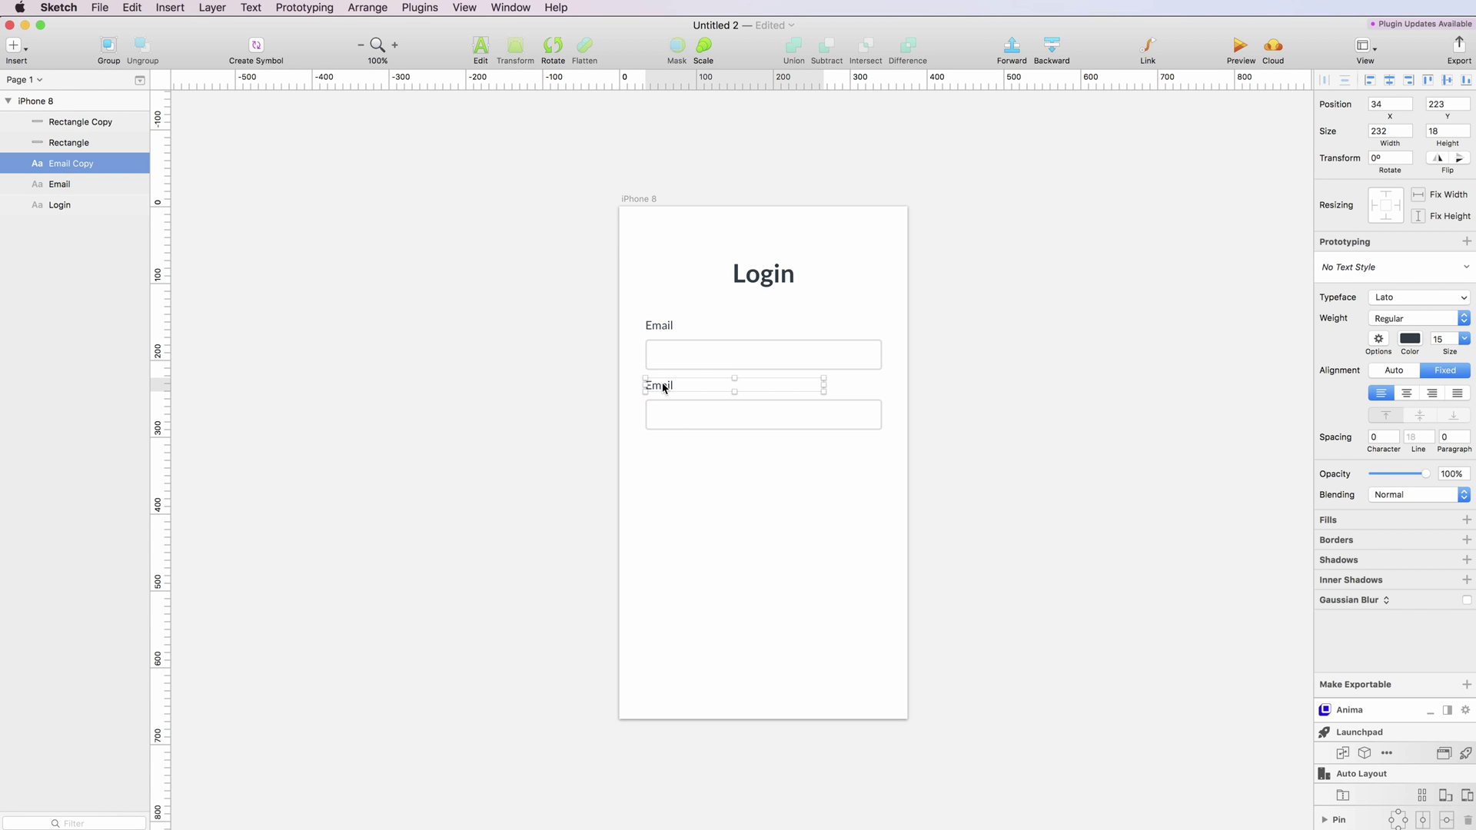
{"action": "double_click", "coordinate": [659, 382]}
{"action": "type", "text": "Password"}
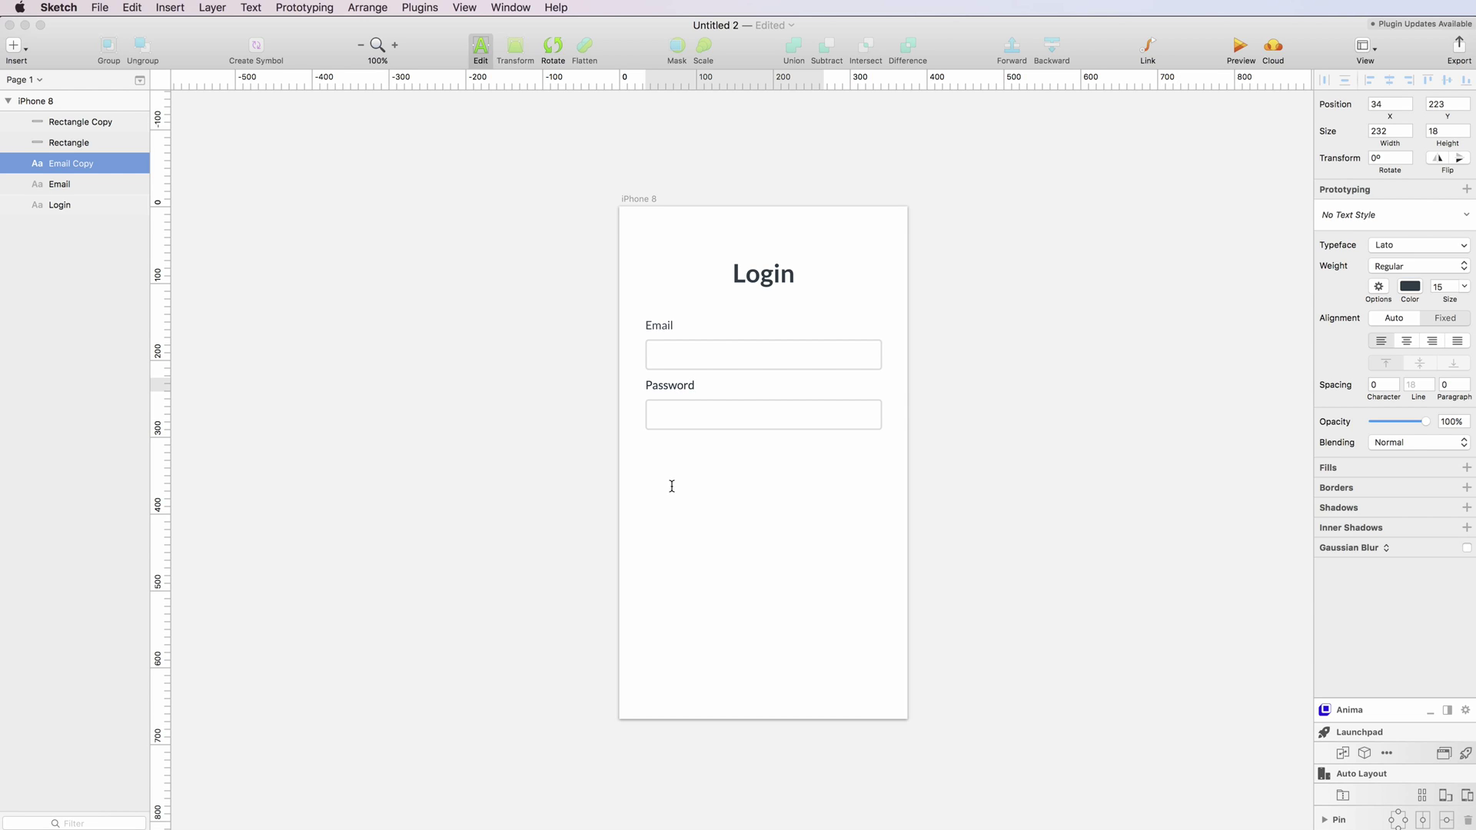
{"action": "left_click", "coordinate": [672, 486]}
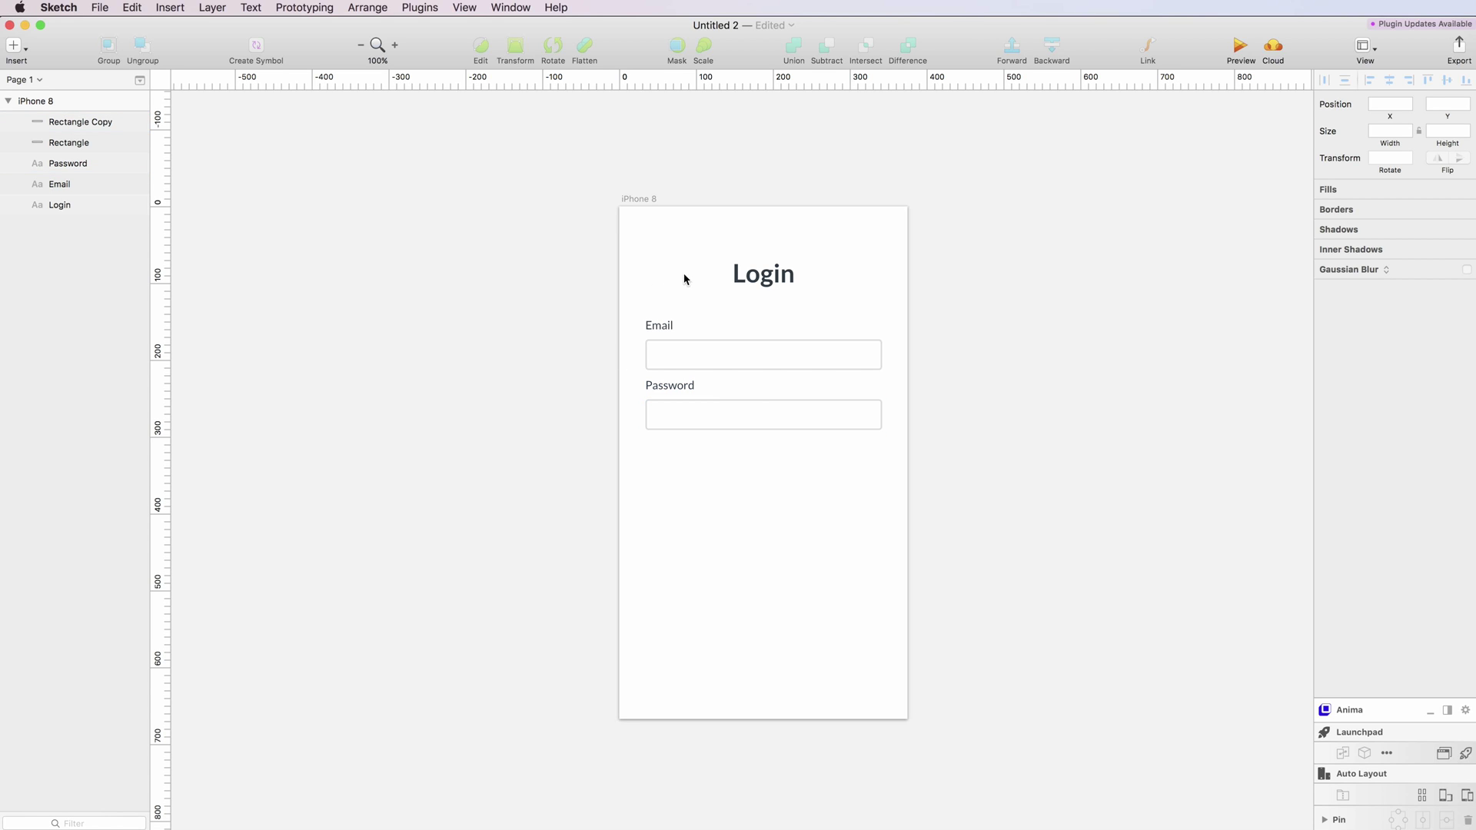
Nudge the Login title up, then copy the Password label below the box as 'Forgot your password?'
{"action": "left_click_drag", "start_coordinate": [765, 280], "coordinate": [765, 272]}
{"action": "left_click", "coordinate": [770, 449]}
{"action": "left_click", "coordinate": [665, 389]}
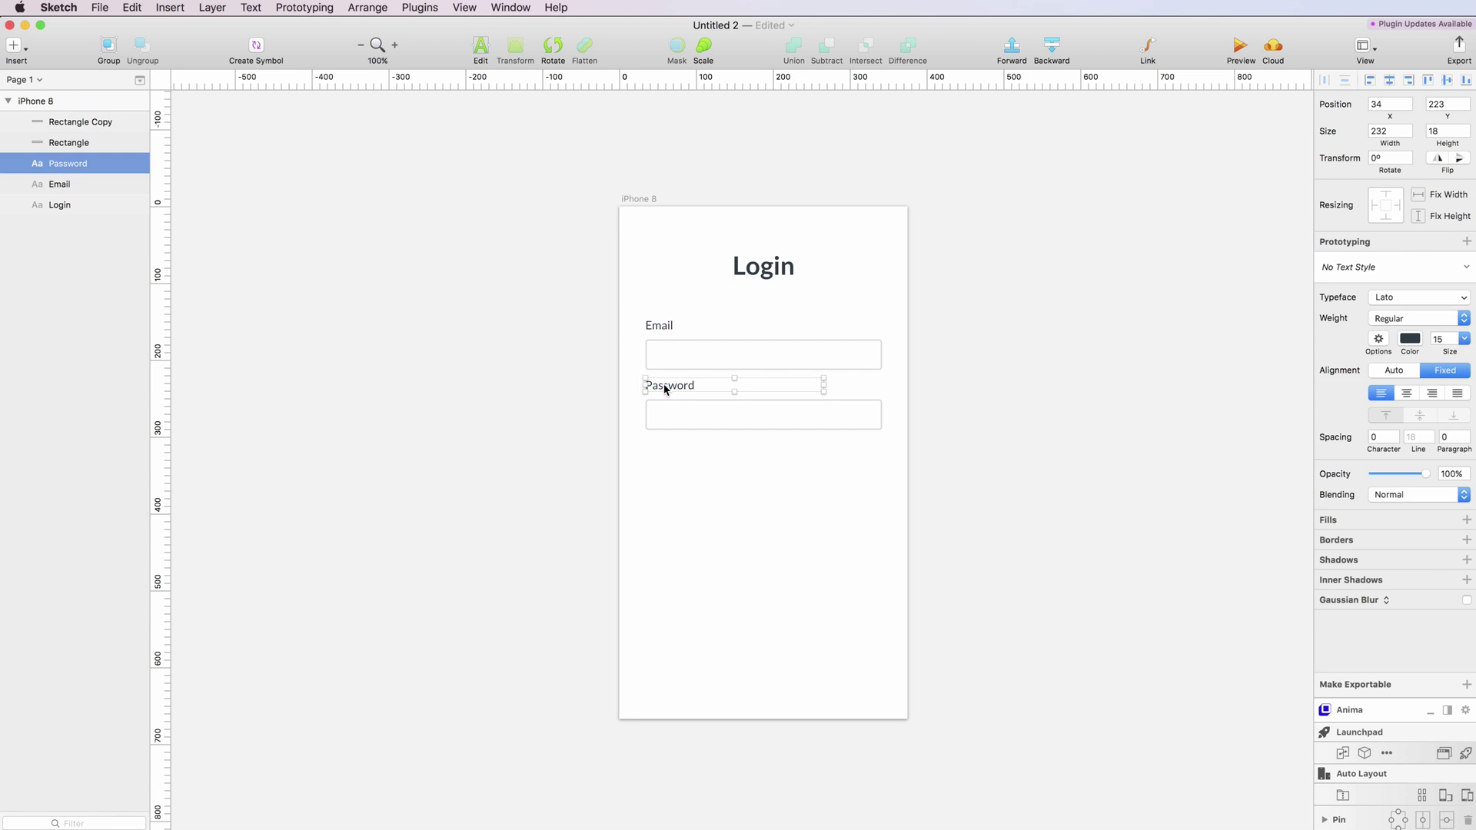
{"action": "left_click_drag", "start_coordinate": [665, 389], "coordinate": [668, 449]}
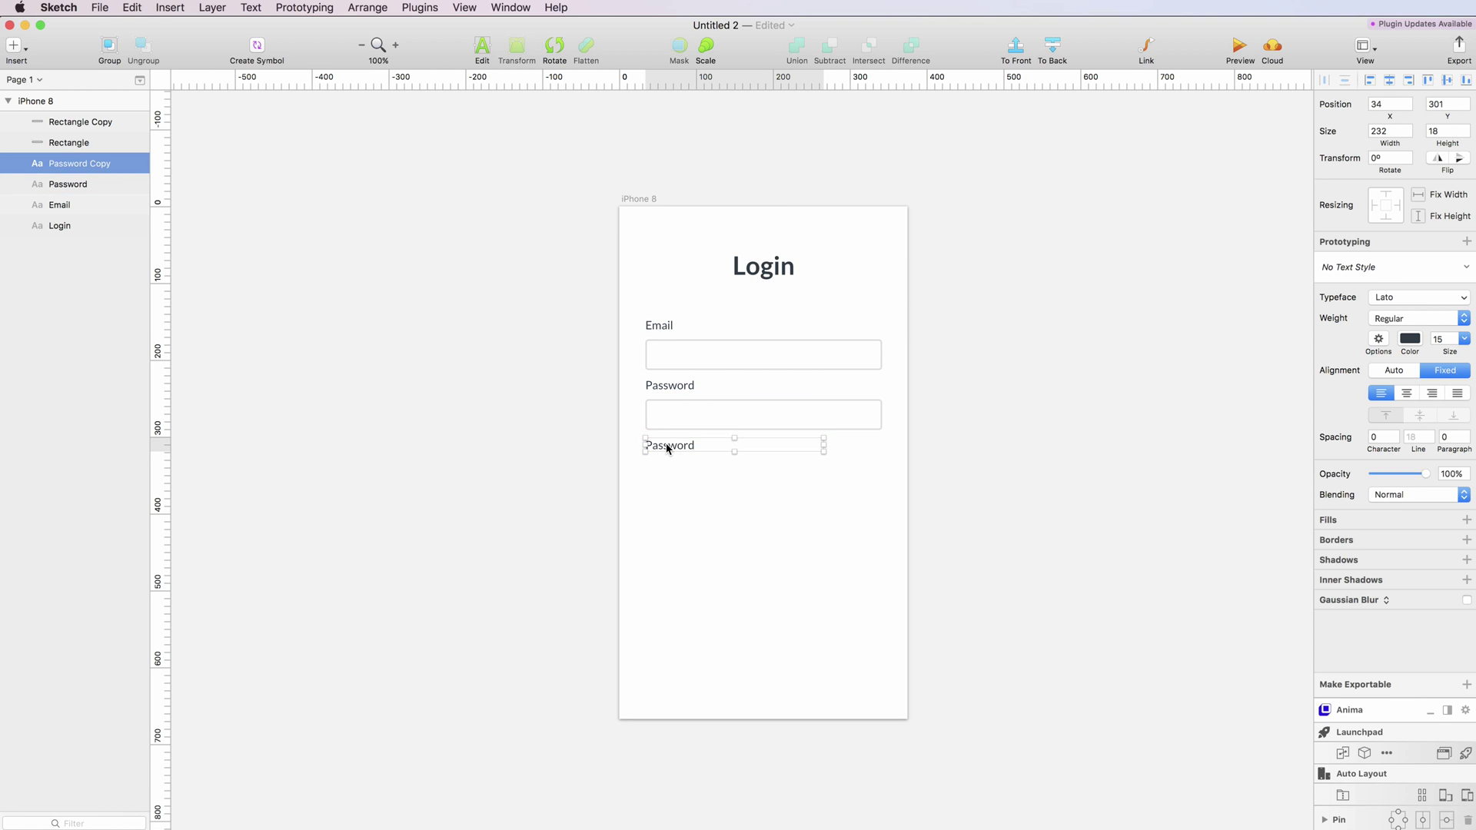
{"action": "double_click", "coordinate": [666, 445]}
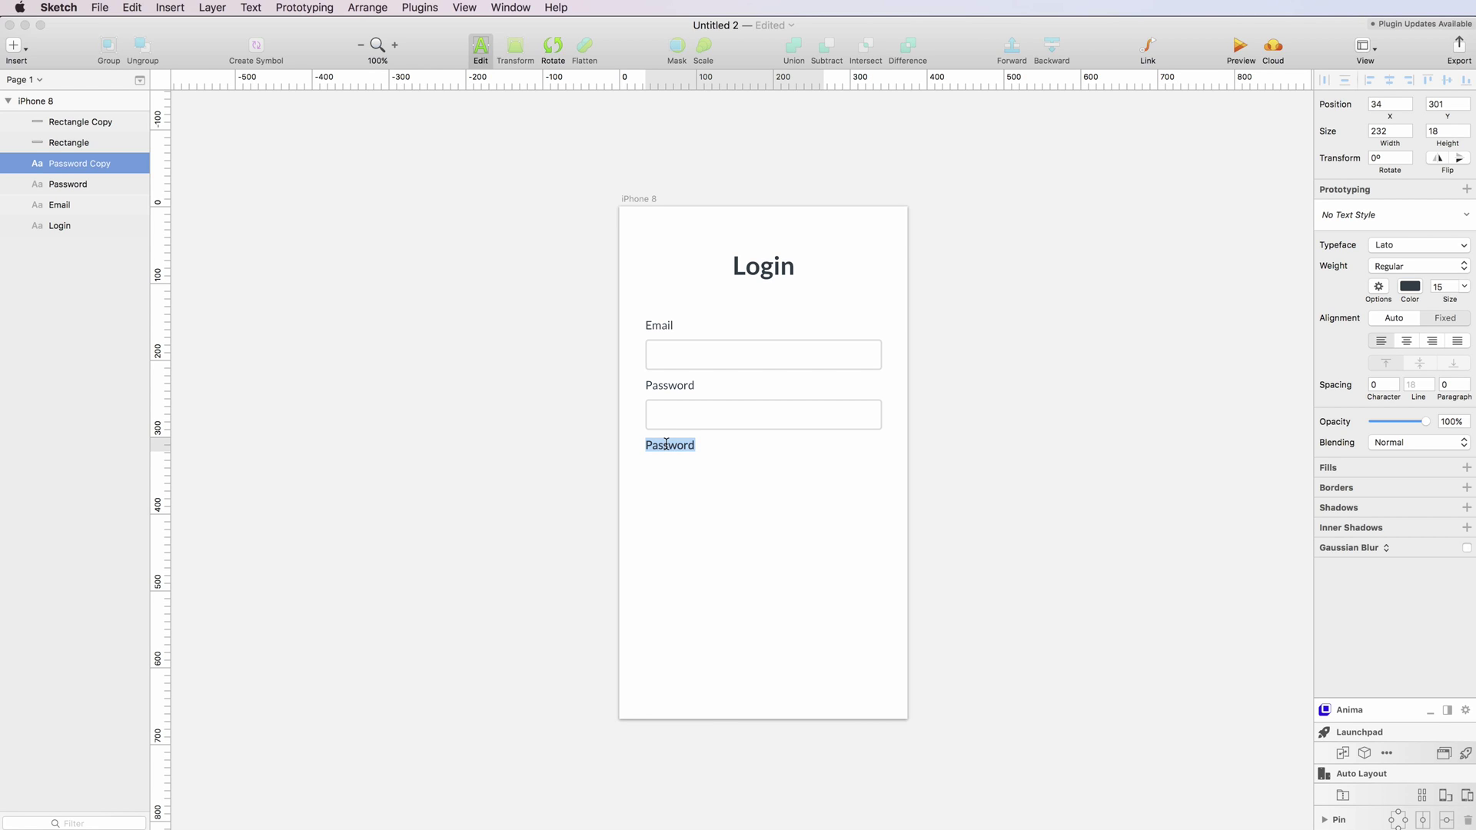
{"action": "type", "text": "Forgot your p"}
{"action": "left_click", "coordinate": [671, 533]}
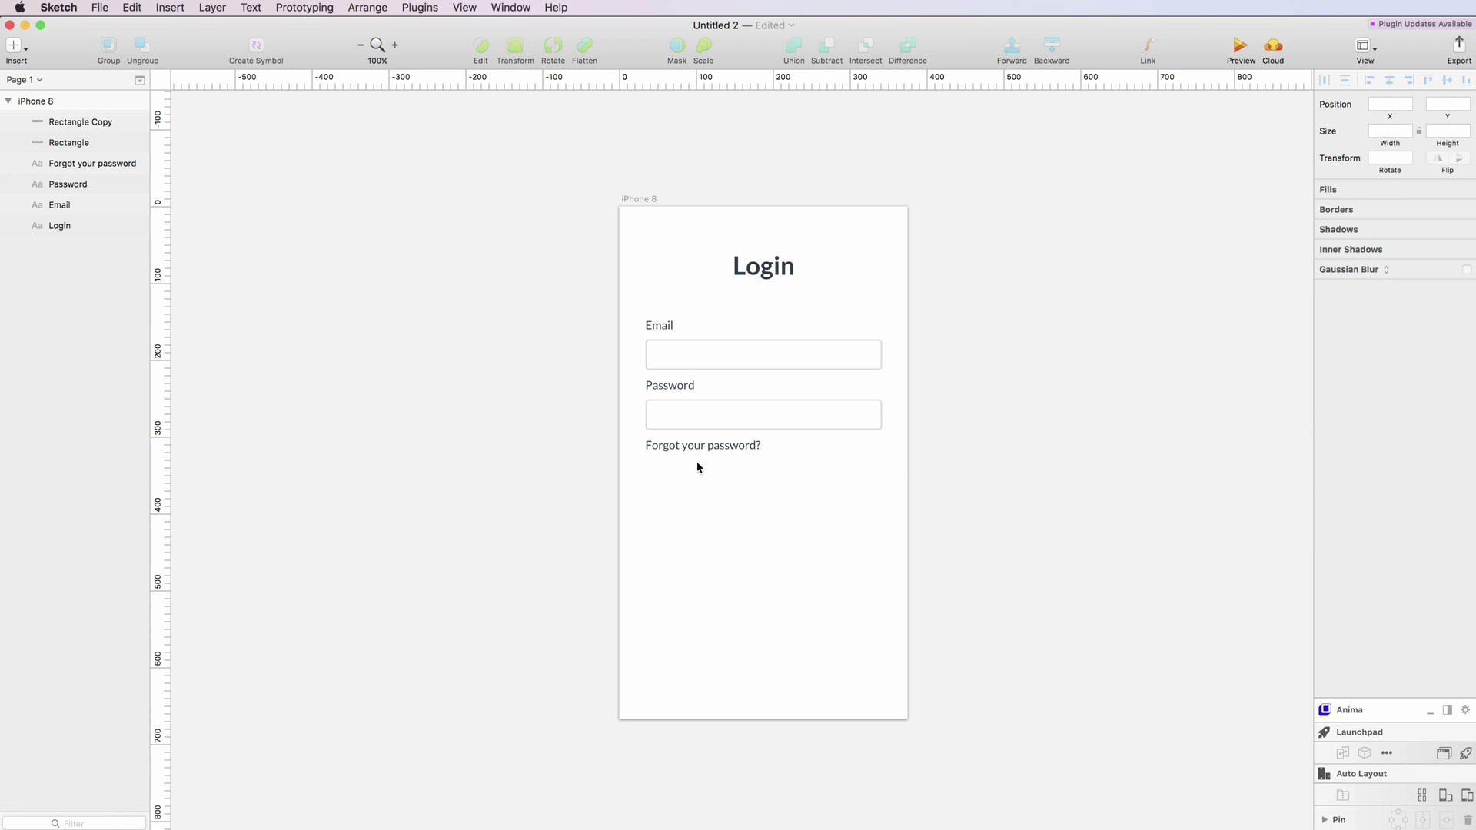
{"action": "left_click", "coordinate": [699, 452]}
{"action": "key", "text": "shift+Down"}
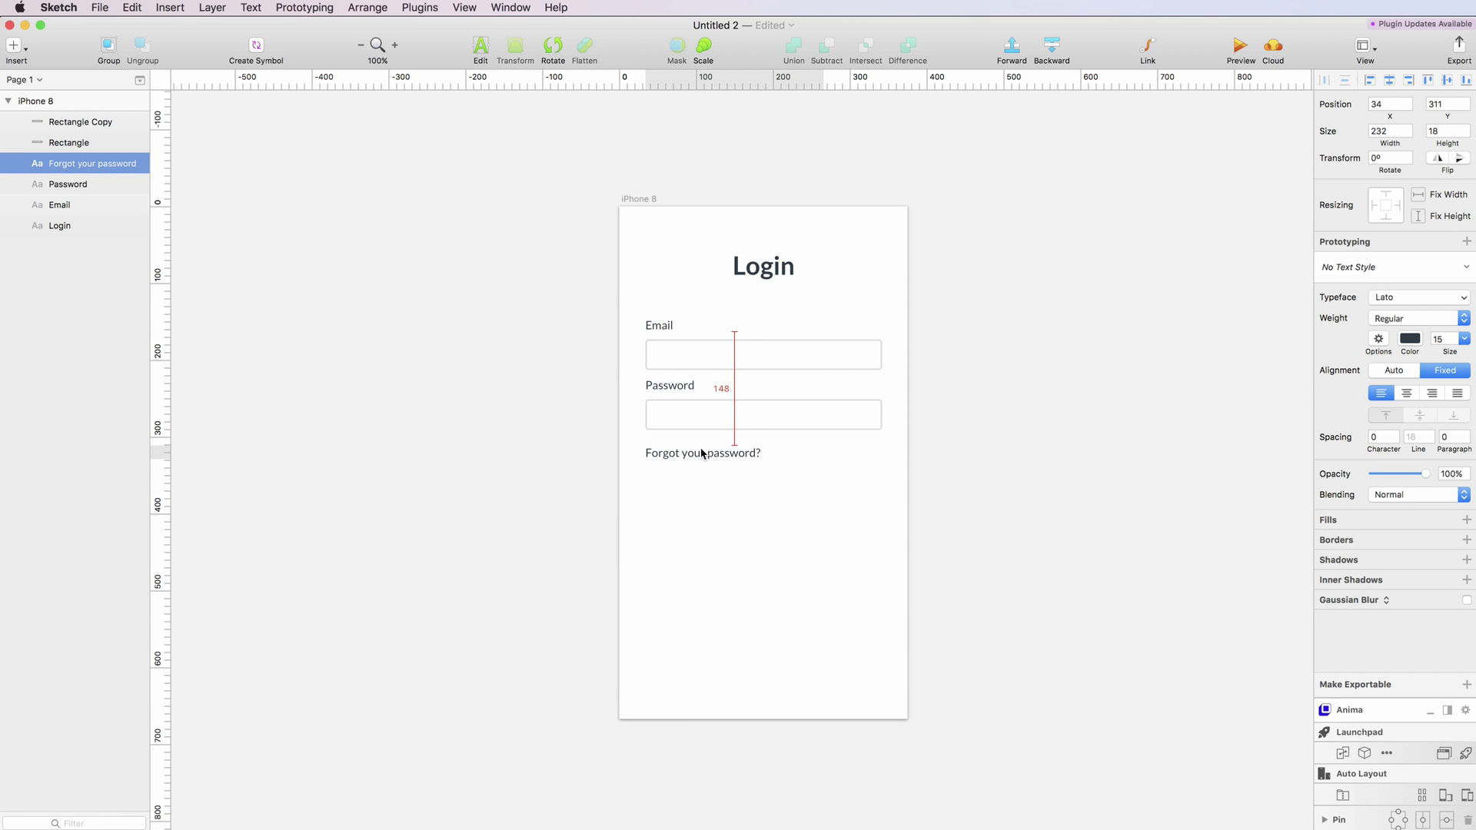
Make the 'Forgot your password?' text bold and blue (#0079FF)
{"action": "left_click", "coordinate": [1416, 339]}
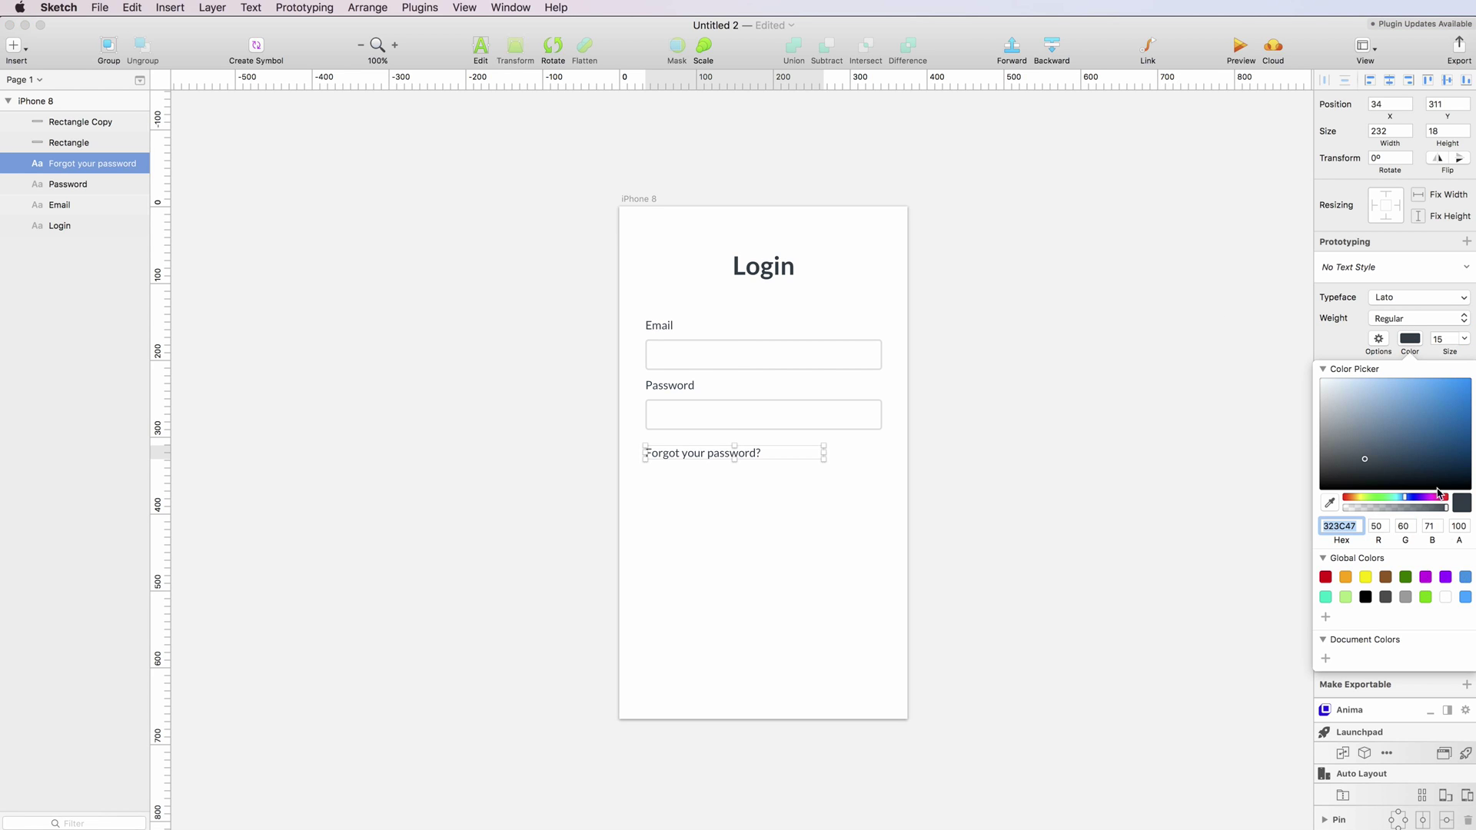
{"action": "left_click_drag", "start_coordinate": [1424, 433], "coordinate": [1473, 357]}
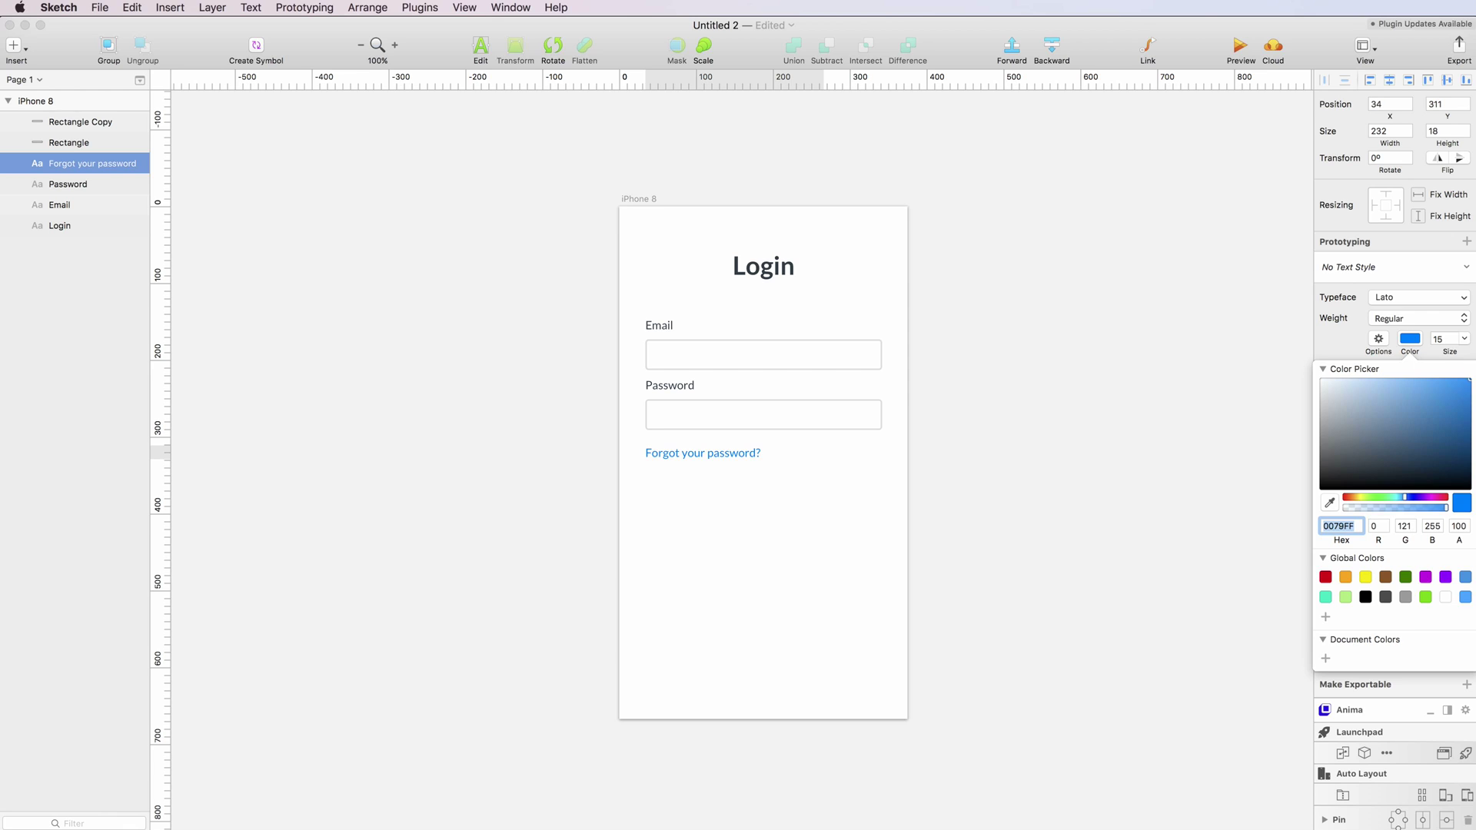
{"action": "left_click", "coordinate": [1408, 326]}
{"action": "left_click", "coordinate": [1400, 413]}
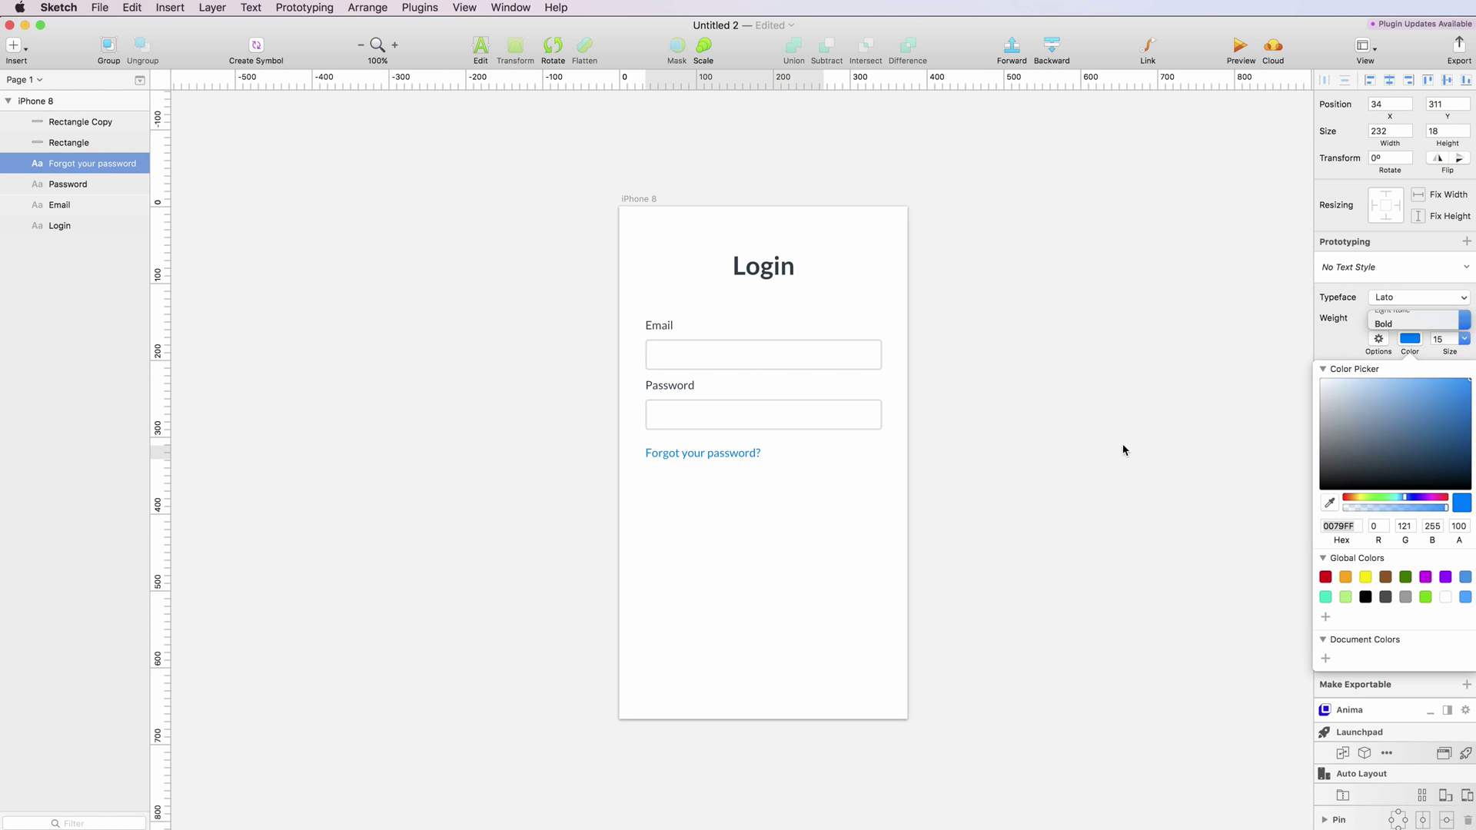
{"action": "left_click", "coordinate": [1123, 448]}
{"action": "left_click", "coordinate": [677, 566]}
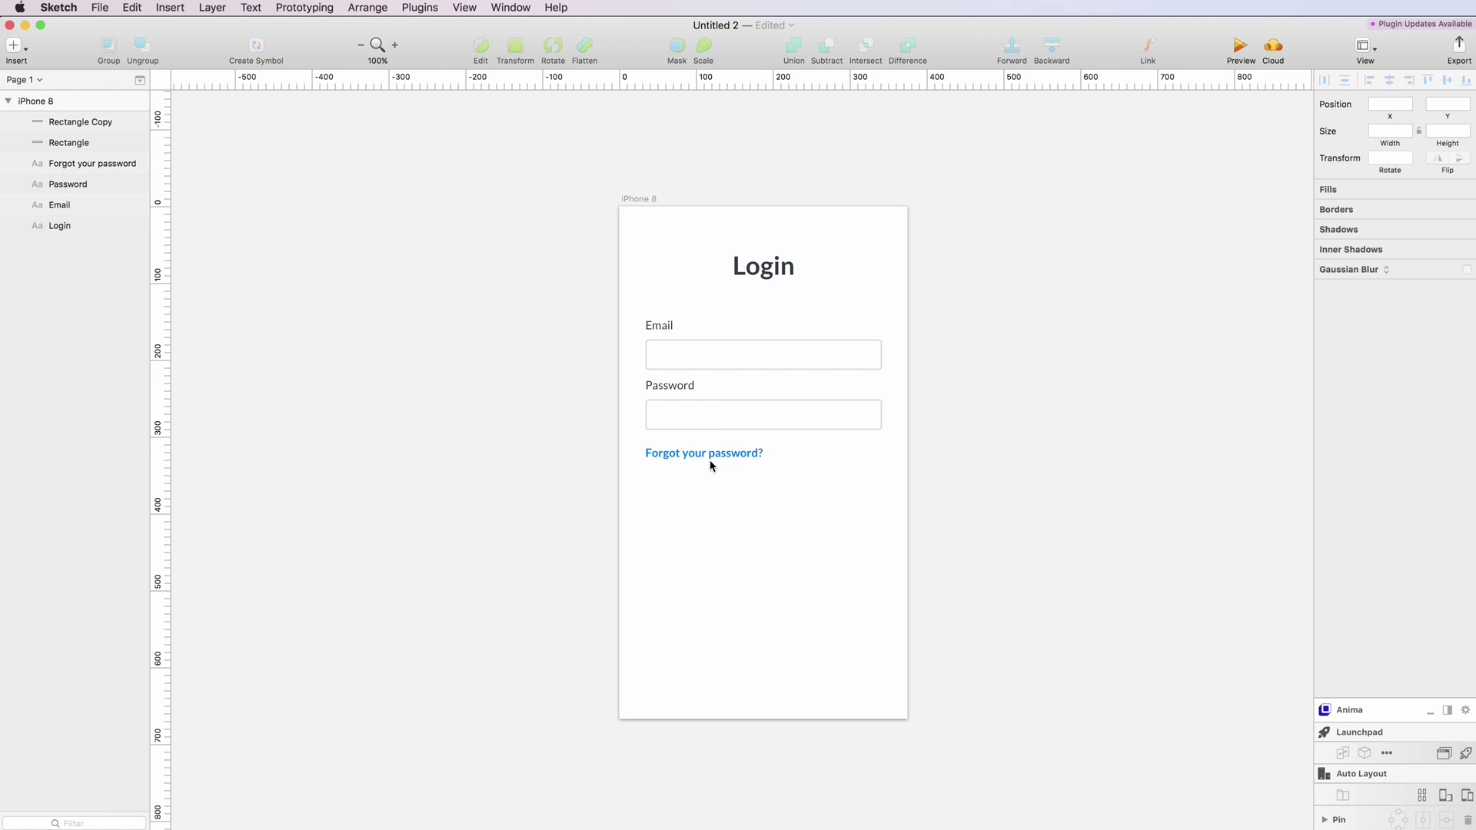
{"action": "left_click", "coordinate": [683, 409]}
{"action": "left_click", "coordinate": [669, 386], "text": "shift"}
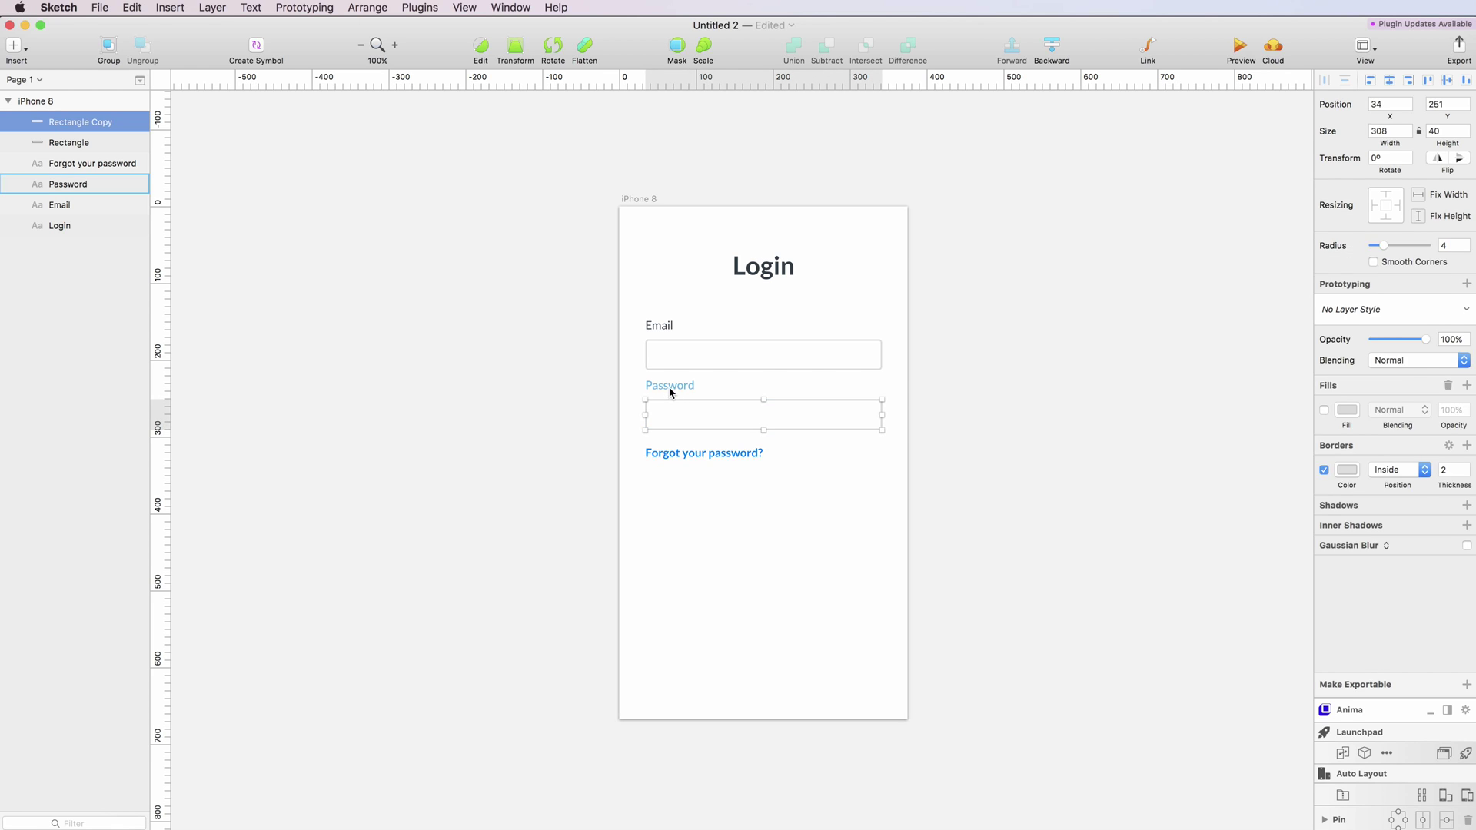
Nudge the password fields and link down, then duplicate the Password label and box below the link
{"action": "left_click", "coordinate": [696, 453], "text": "shift"}
{"action": "key", "text": "Down"}
{"action": "key", "text": "Down"}
{"action": "key", "text": "Down"}
{"action": "key", "text": "Down"}
{"action": "key", "text": "Down"}
{"action": "key", "text": "Down"}
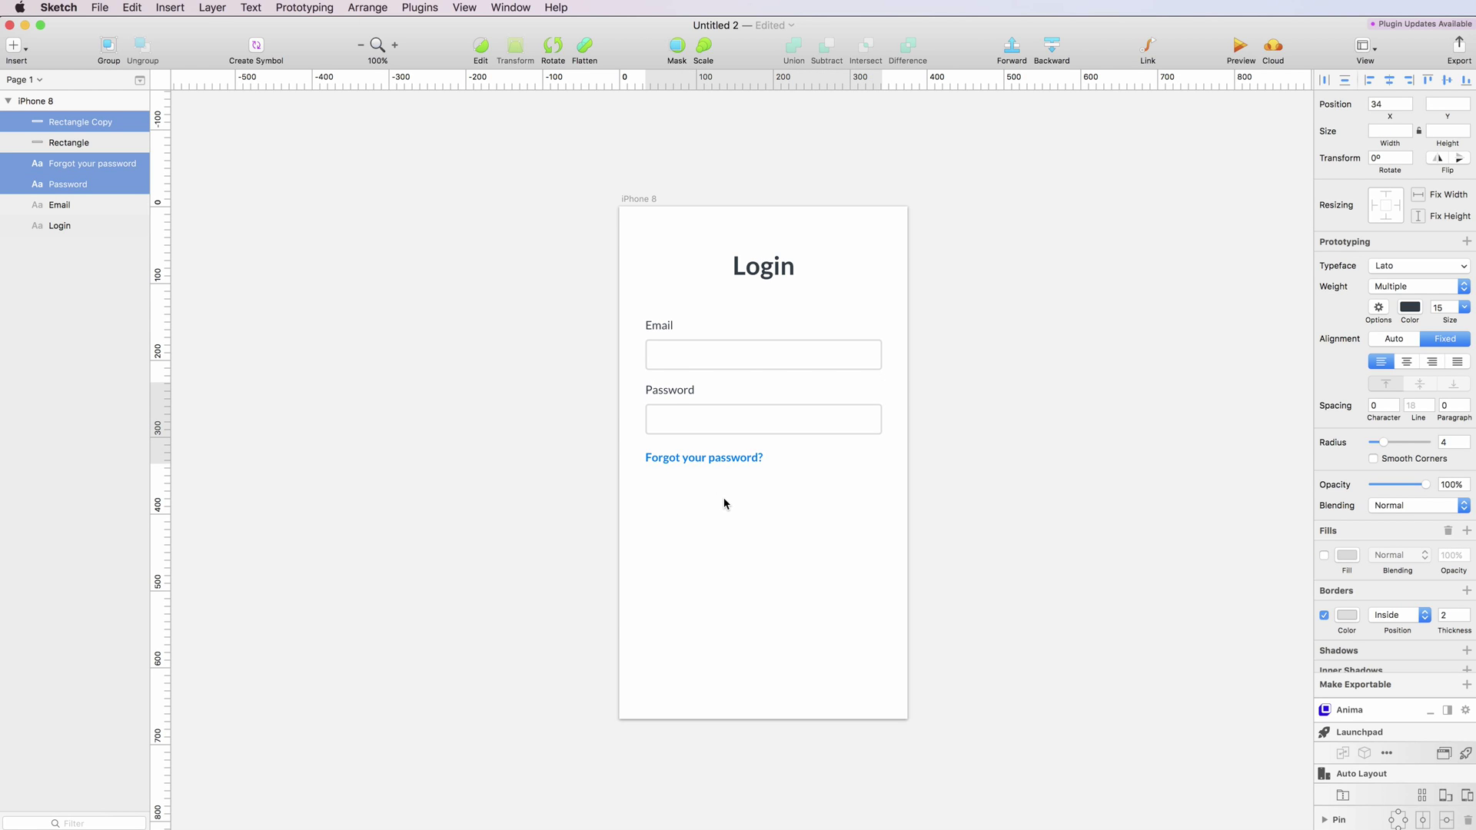
{"action": "left_click", "coordinate": [724, 503]}
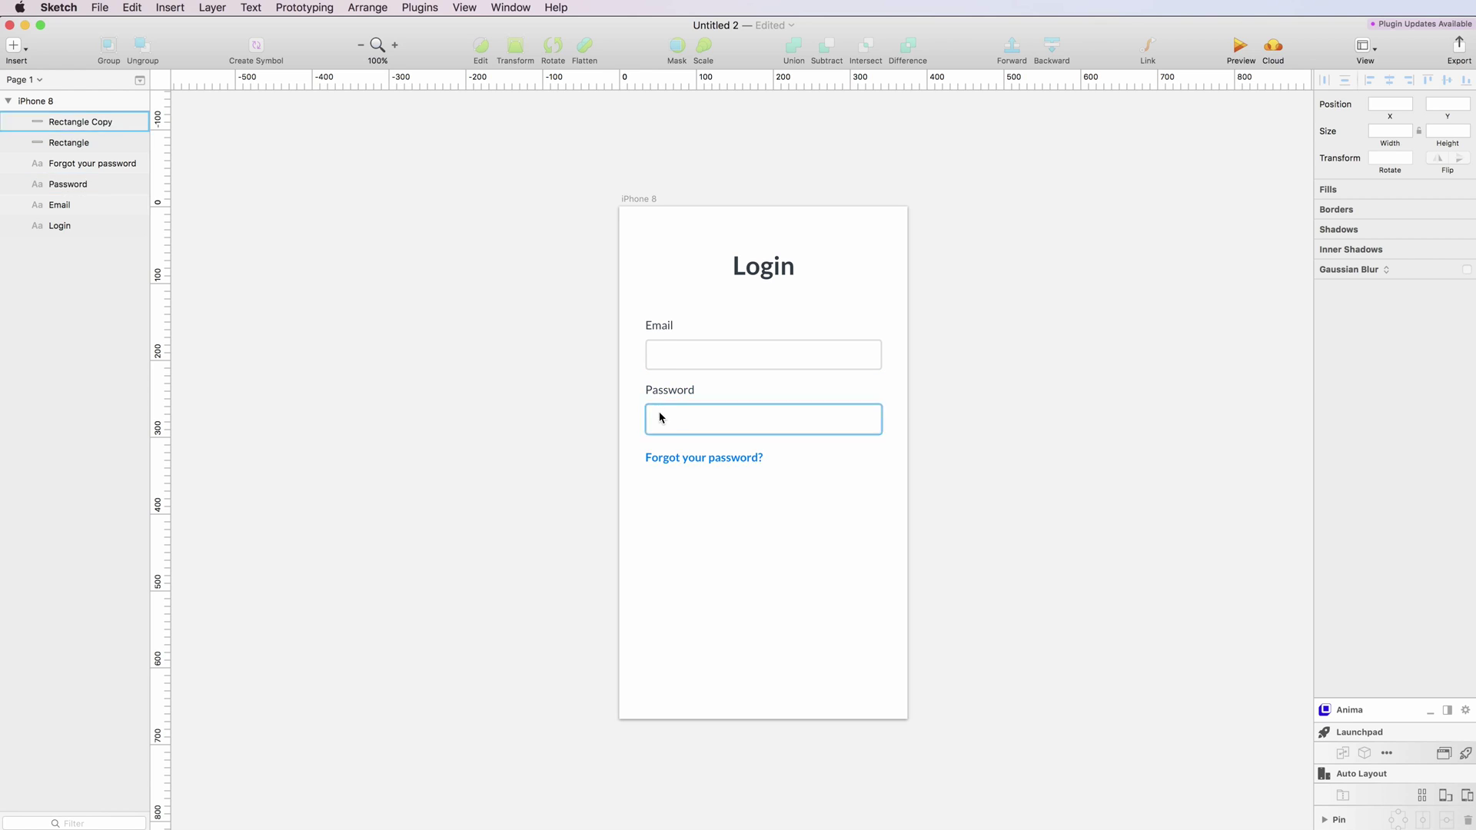
{"action": "left_click", "coordinate": [710, 415]}
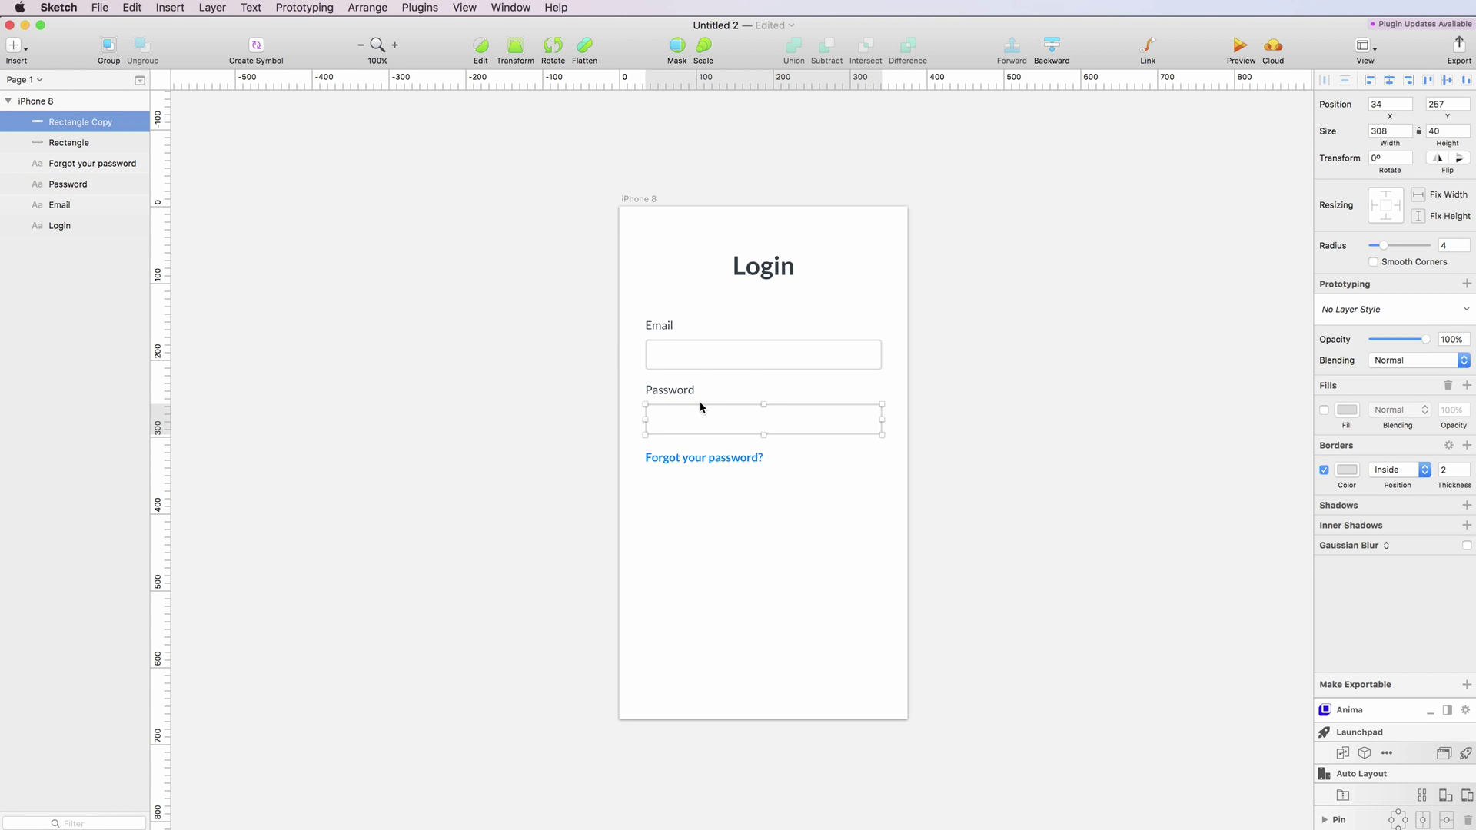
{"action": "left_click", "coordinate": [701, 392], "text": "shift"}
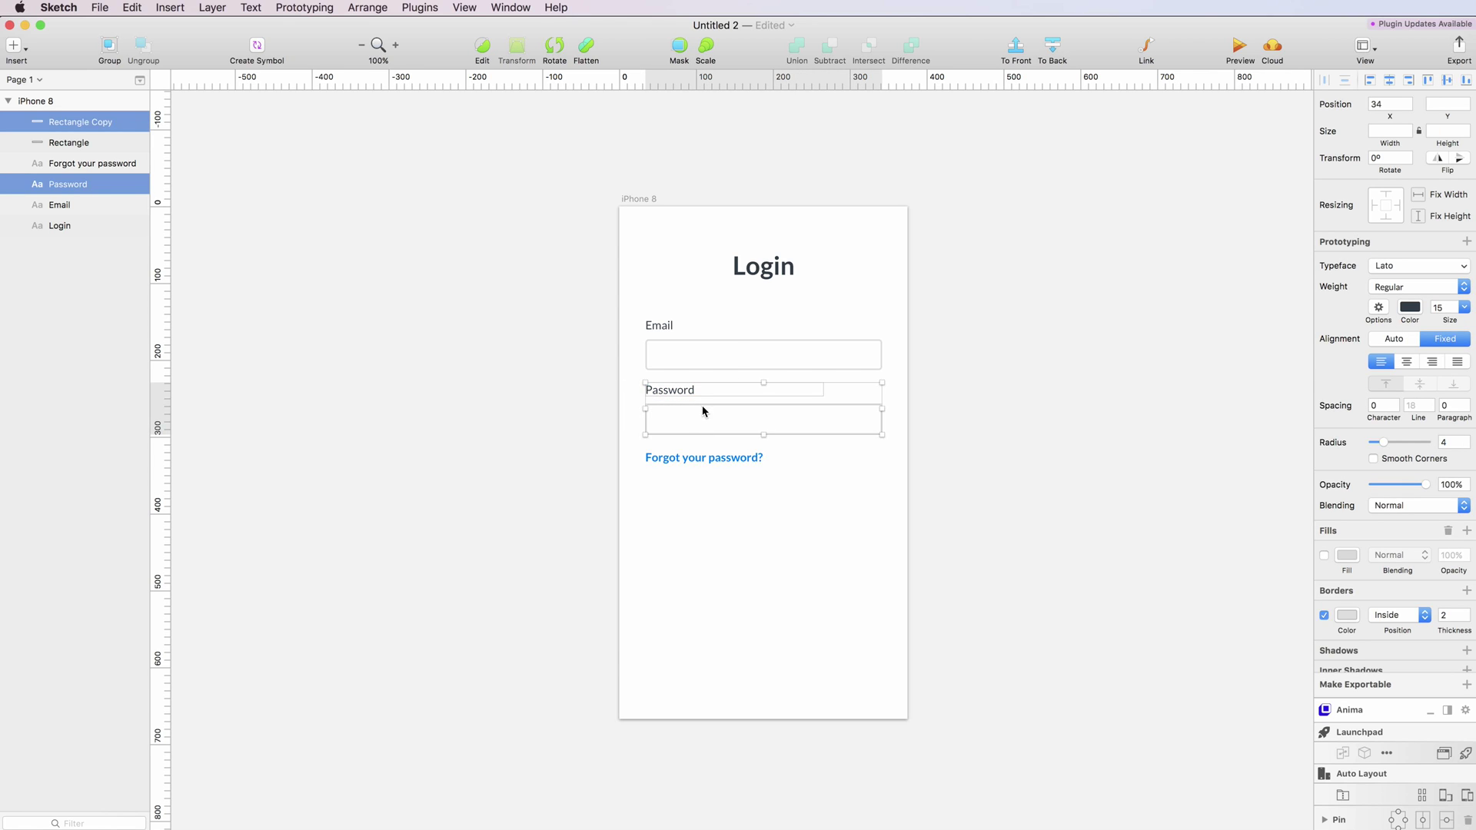
{"action": "left_click_drag", "start_coordinate": [701, 411], "coordinate": [668, 511]}
Retype the copied label as 'Login', widen it to the button width and centre its text
{"action": "left_click", "coordinate": [668, 481]}
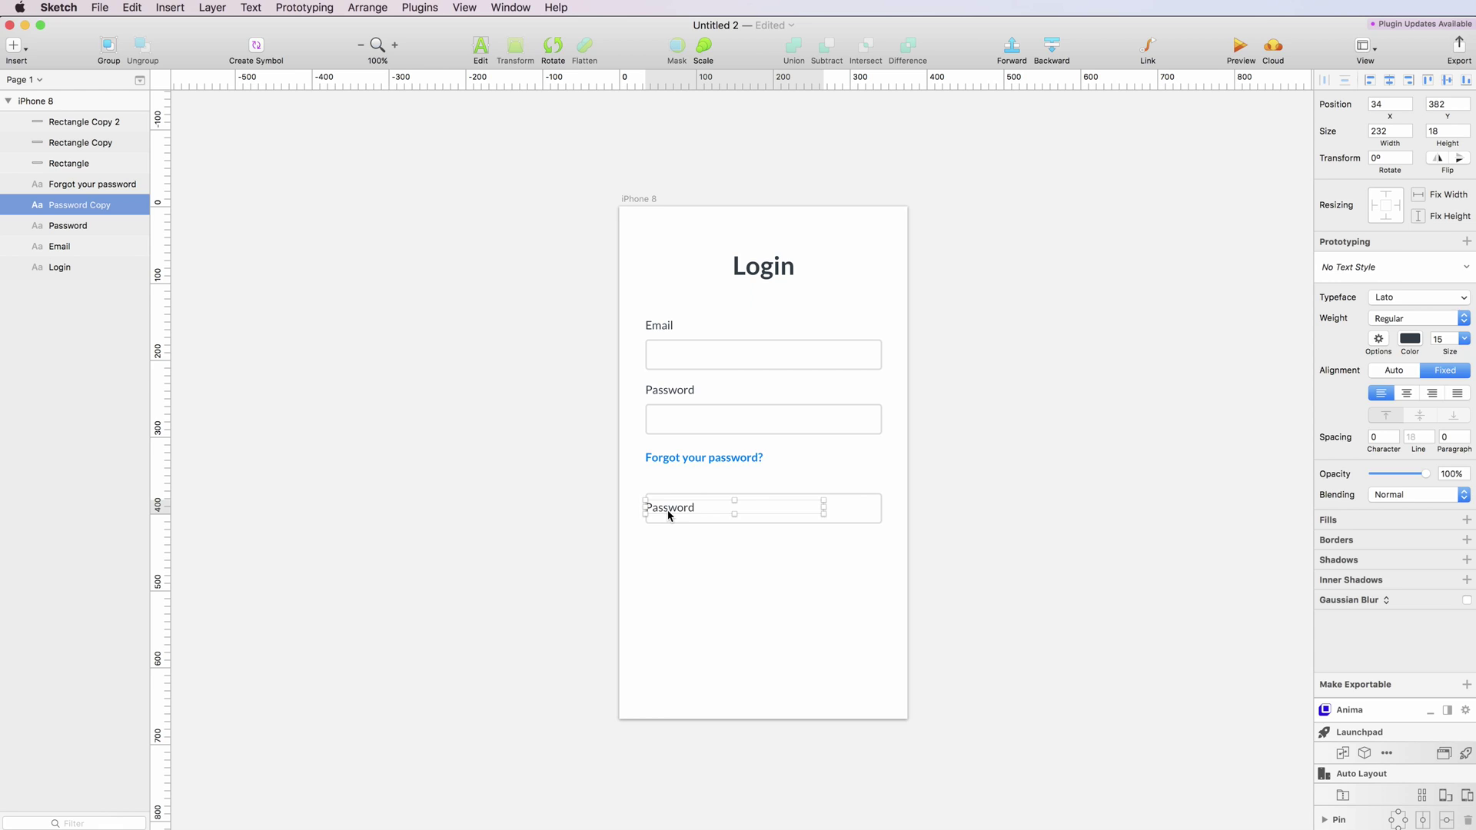
{"action": "double_click", "coordinate": [668, 510]}
{"action": "type", "text": "Login"}
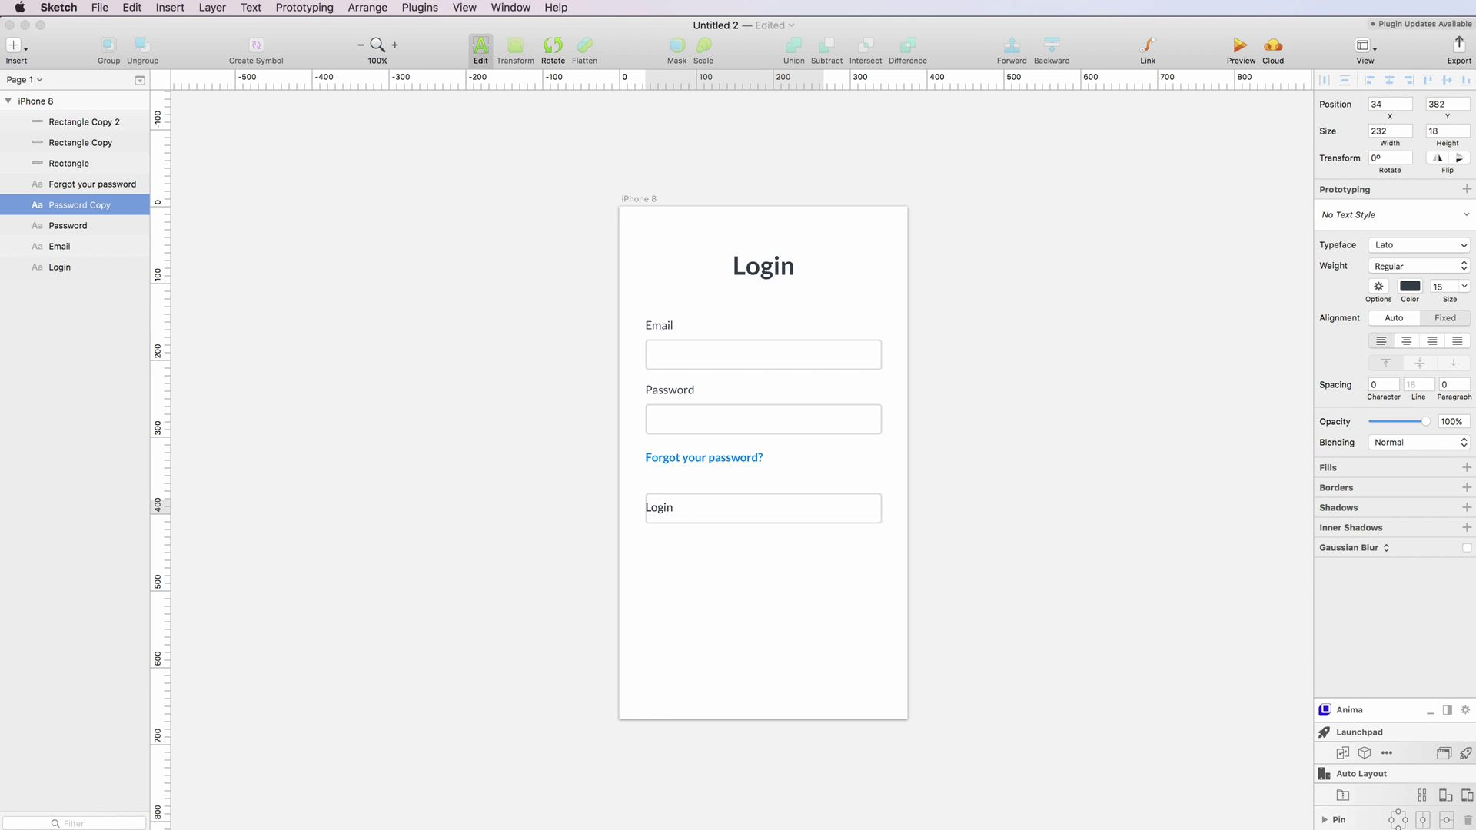
{"action": "key", "text": "Escape"}
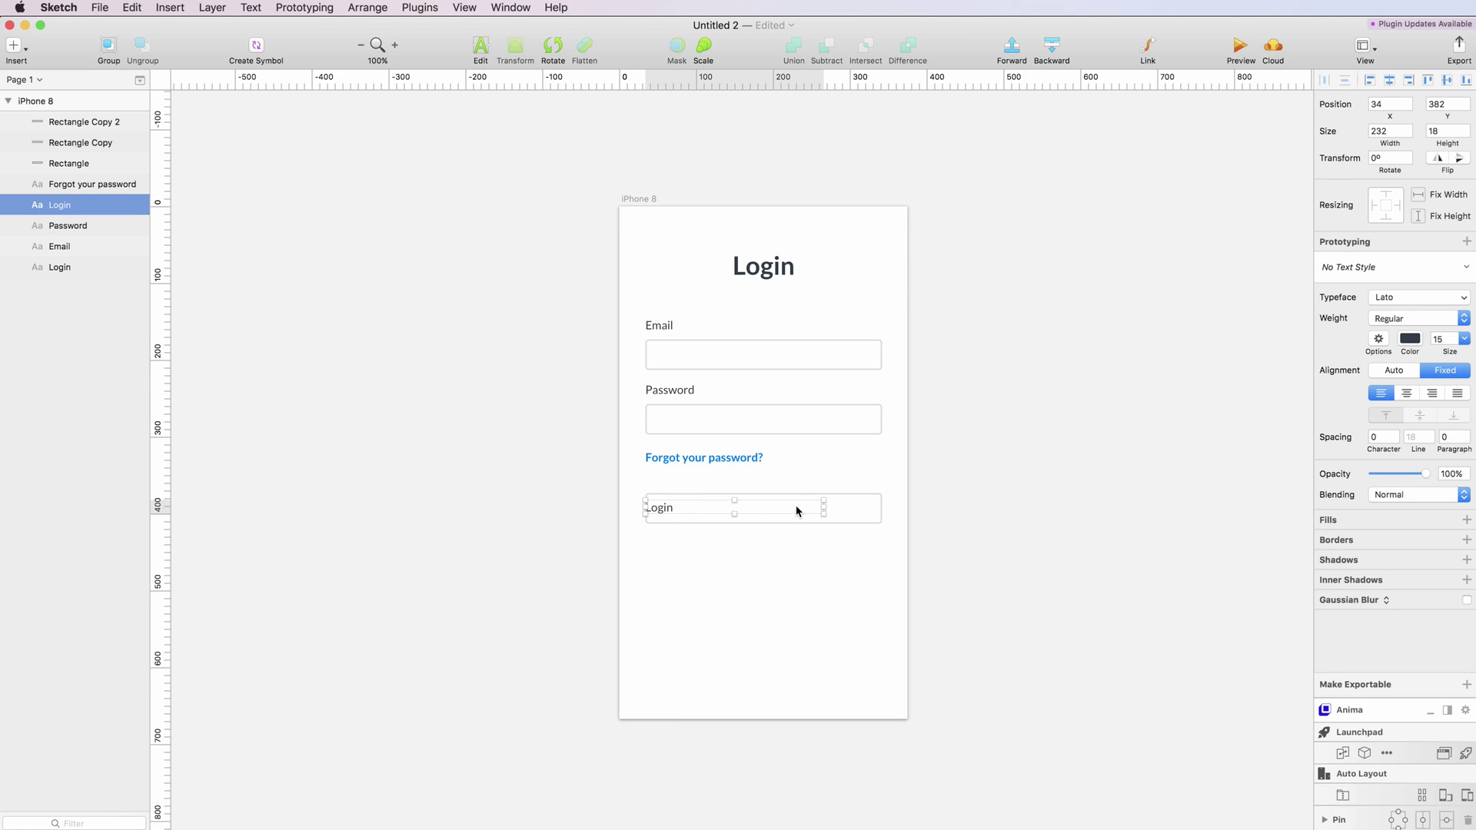
{"action": "left_click_drag", "start_coordinate": [824, 506], "coordinate": [883, 507]}
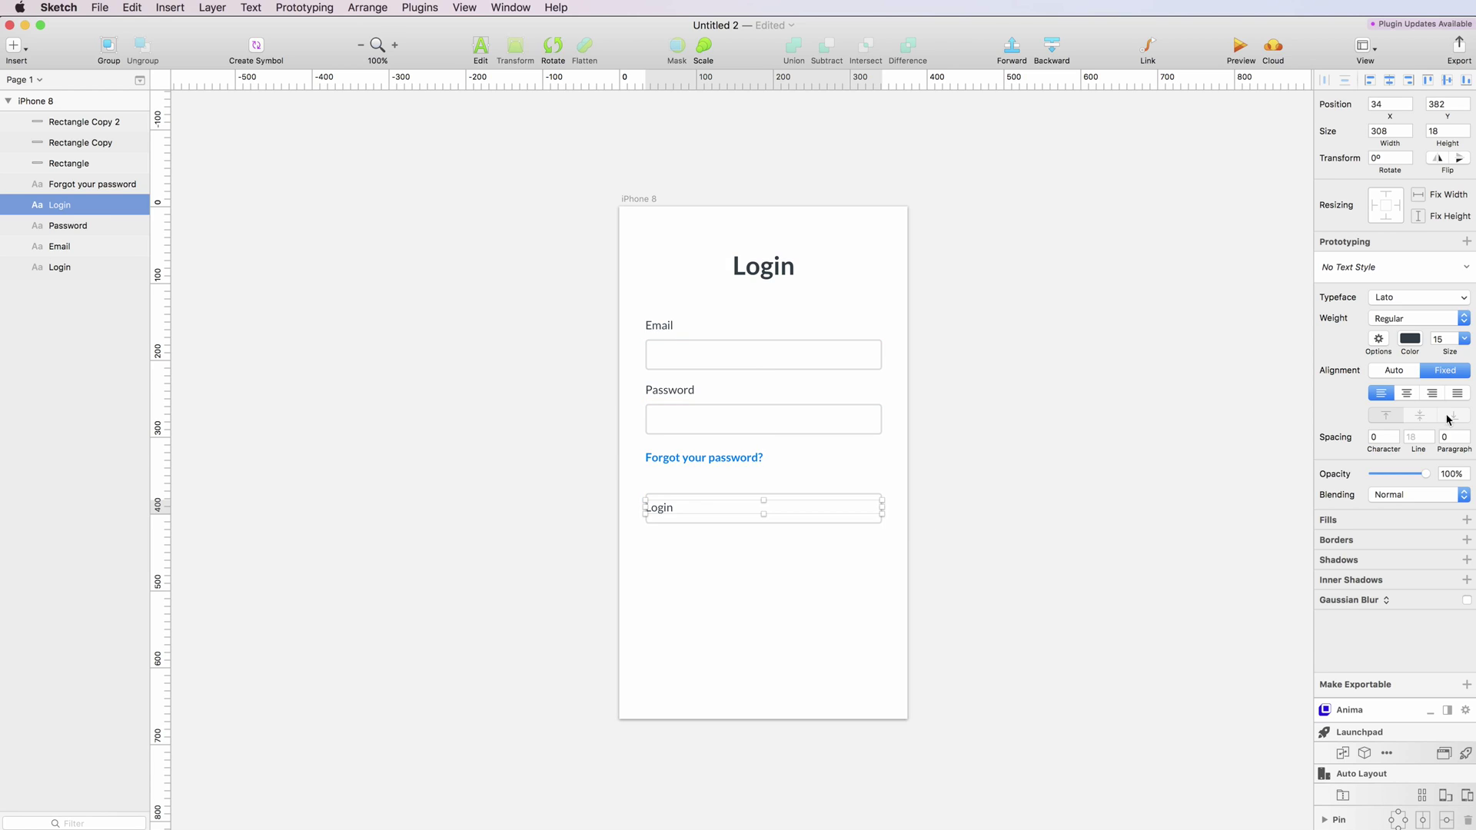
{"action": "left_click", "coordinate": [1409, 394]}
Give the button box the link's blue #0079FF fill, no border, and place it behind the label
{"action": "left_click", "coordinate": [778, 522]}
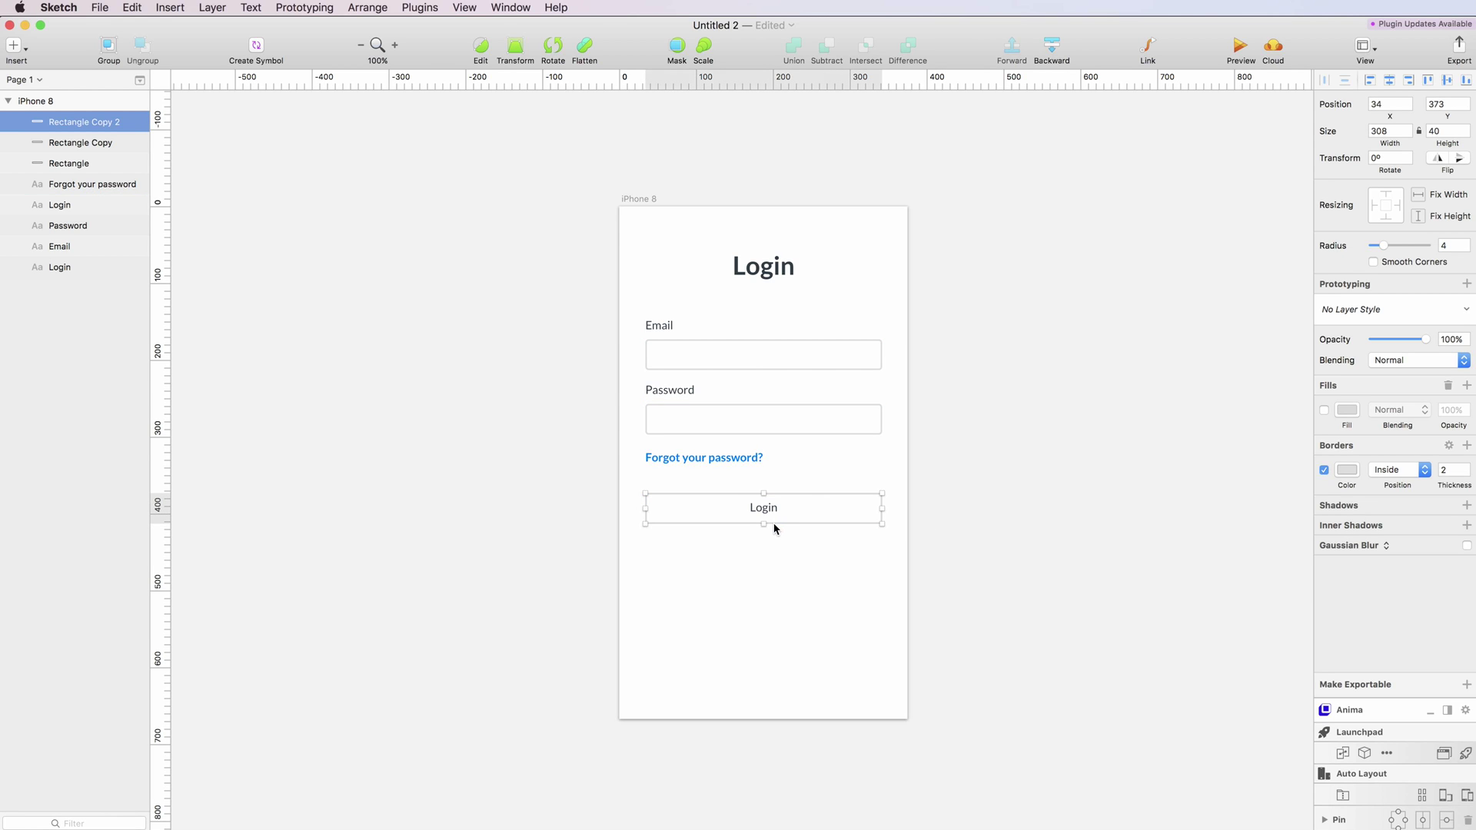
{"action": "left_click", "coordinate": [1324, 470]}
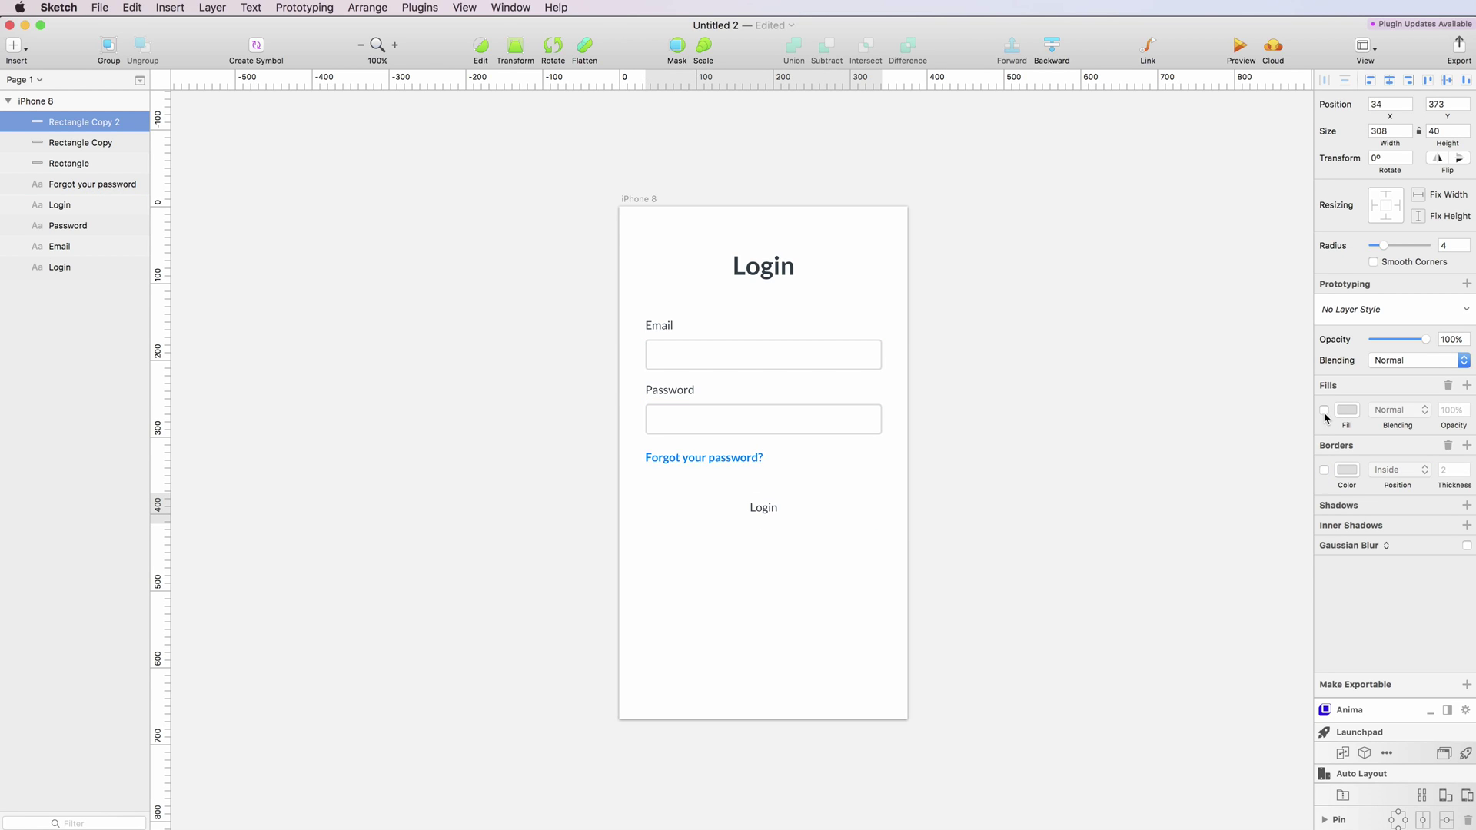
{"action": "left_click", "coordinate": [1324, 409]}
{"action": "left_click", "coordinate": [1347, 410]}
{"action": "left_click", "coordinate": [1329, 603]}
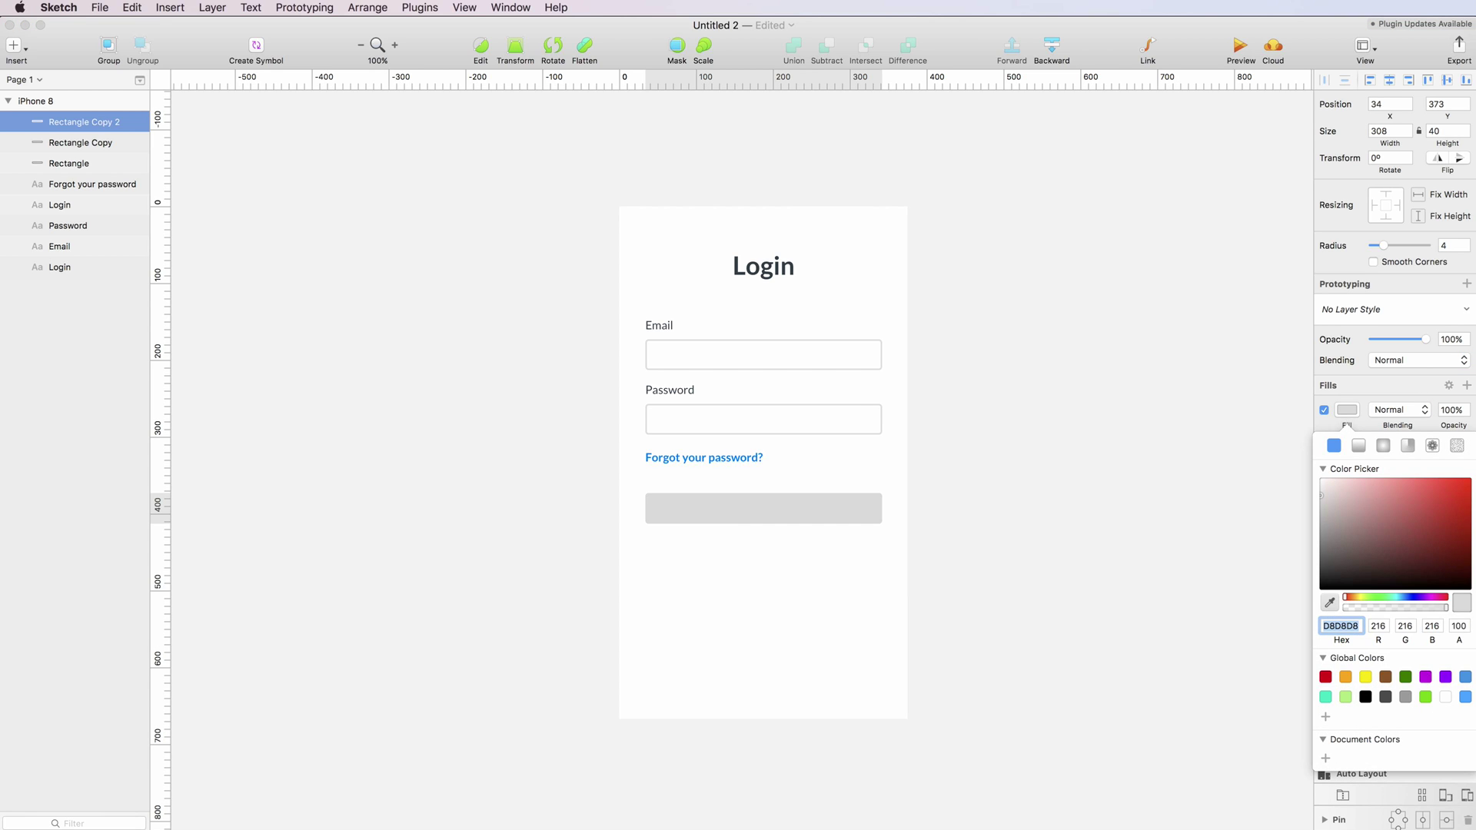
{"action": "left_click", "coordinate": [711, 460]}
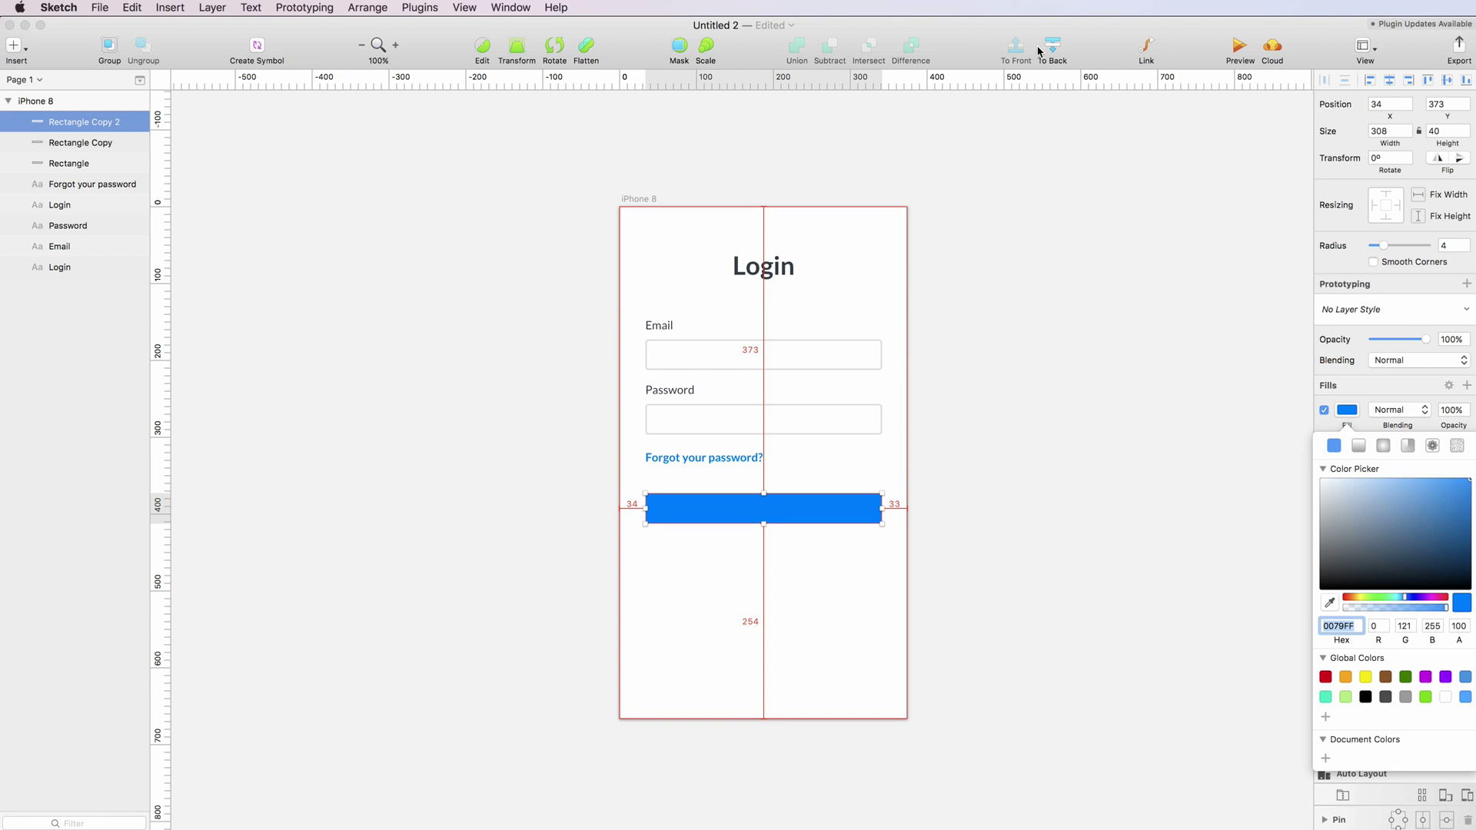
{"action": "left_click", "coordinate": [1053, 48], "text": "alt"}
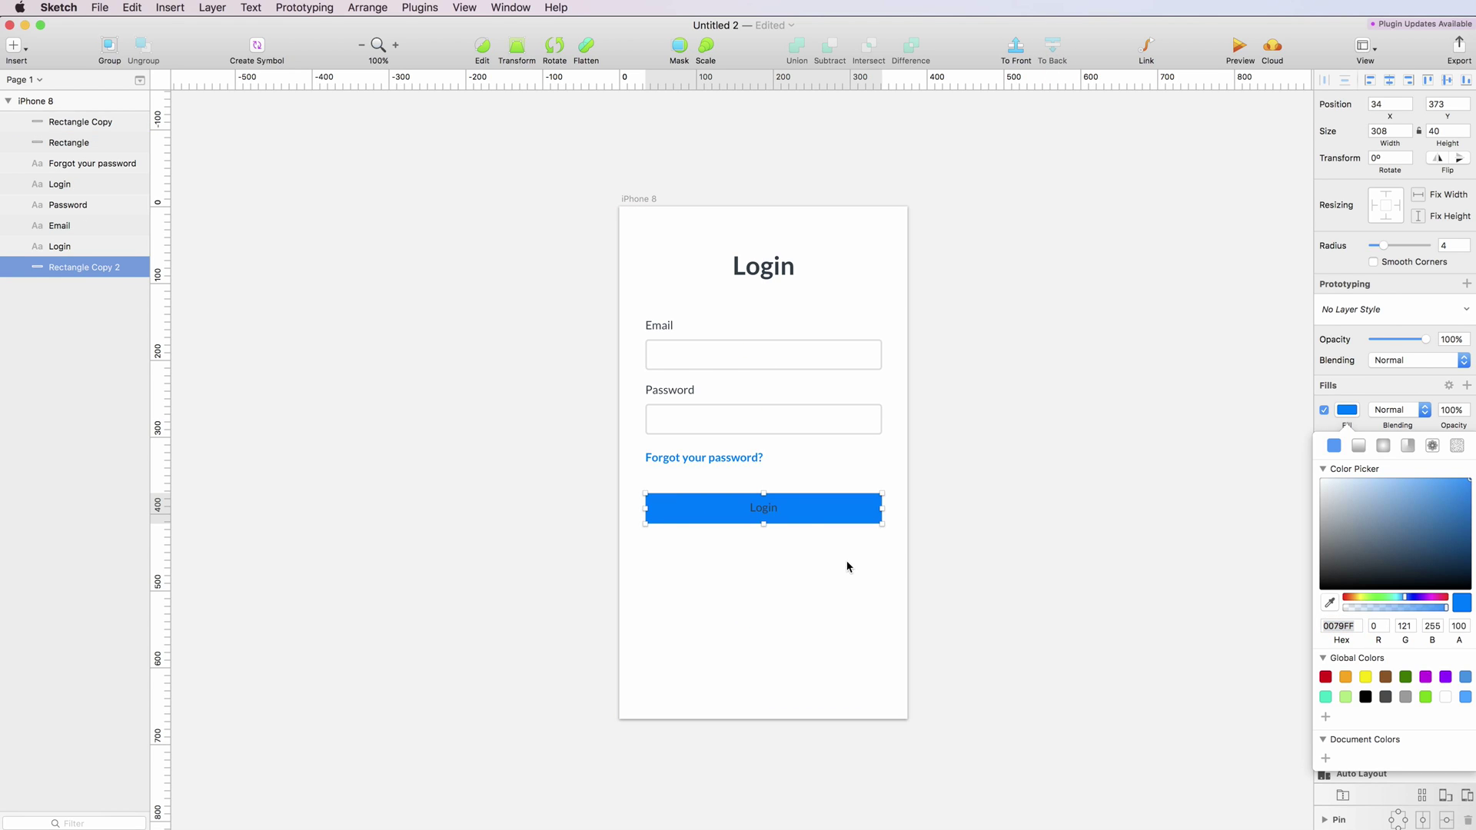
Make the button's Login text white and bold, and fine-tune its position
{"action": "left_click", "coordinate": [761, 507]}
{"action": "left_click", "coordinate": [1409, 338]}
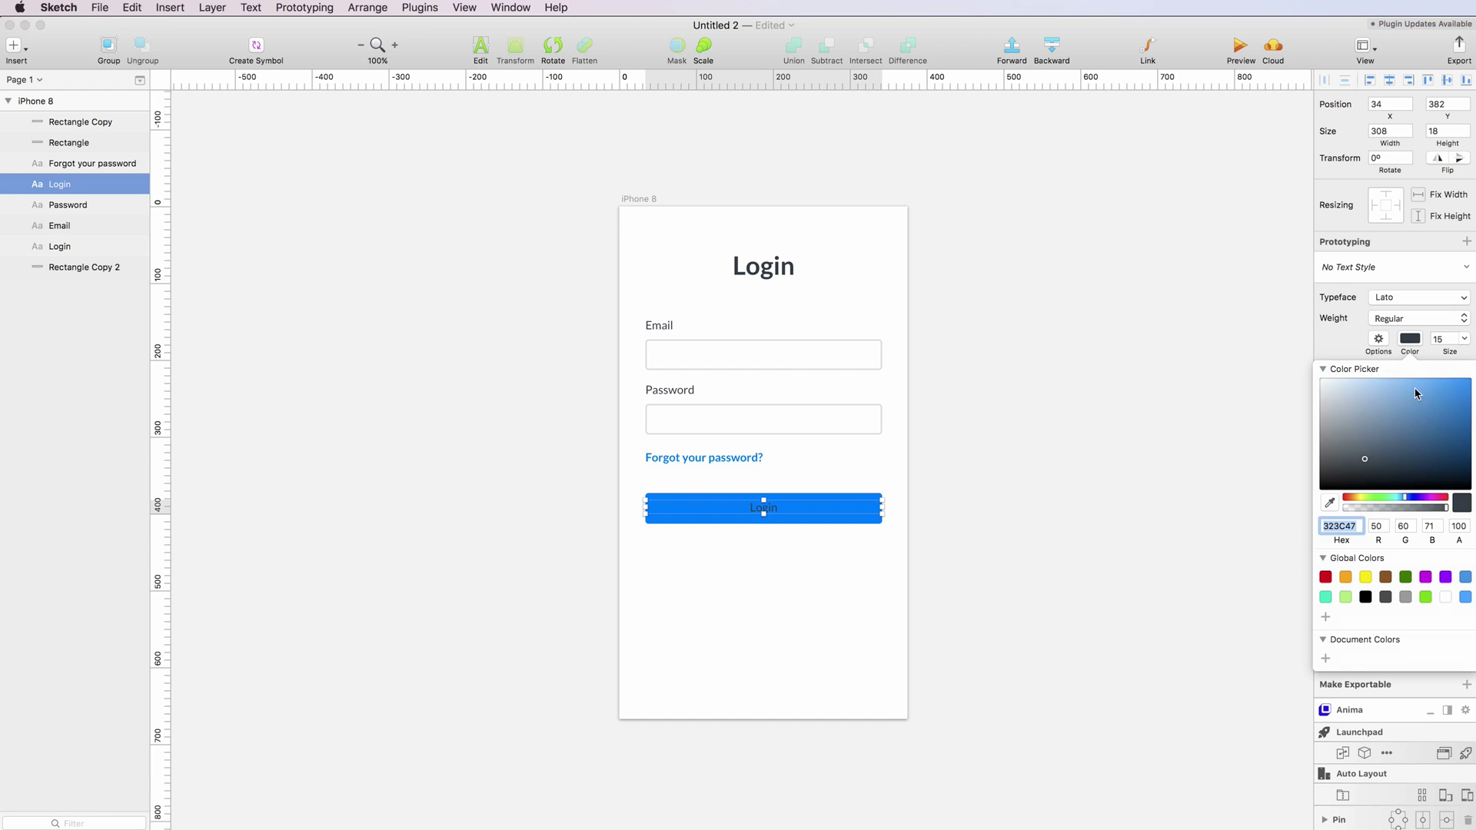
{"action": "left_click", "coordinate": [1446, 597]}
{"action": "left_click", "coordinate": [1405, 316]}
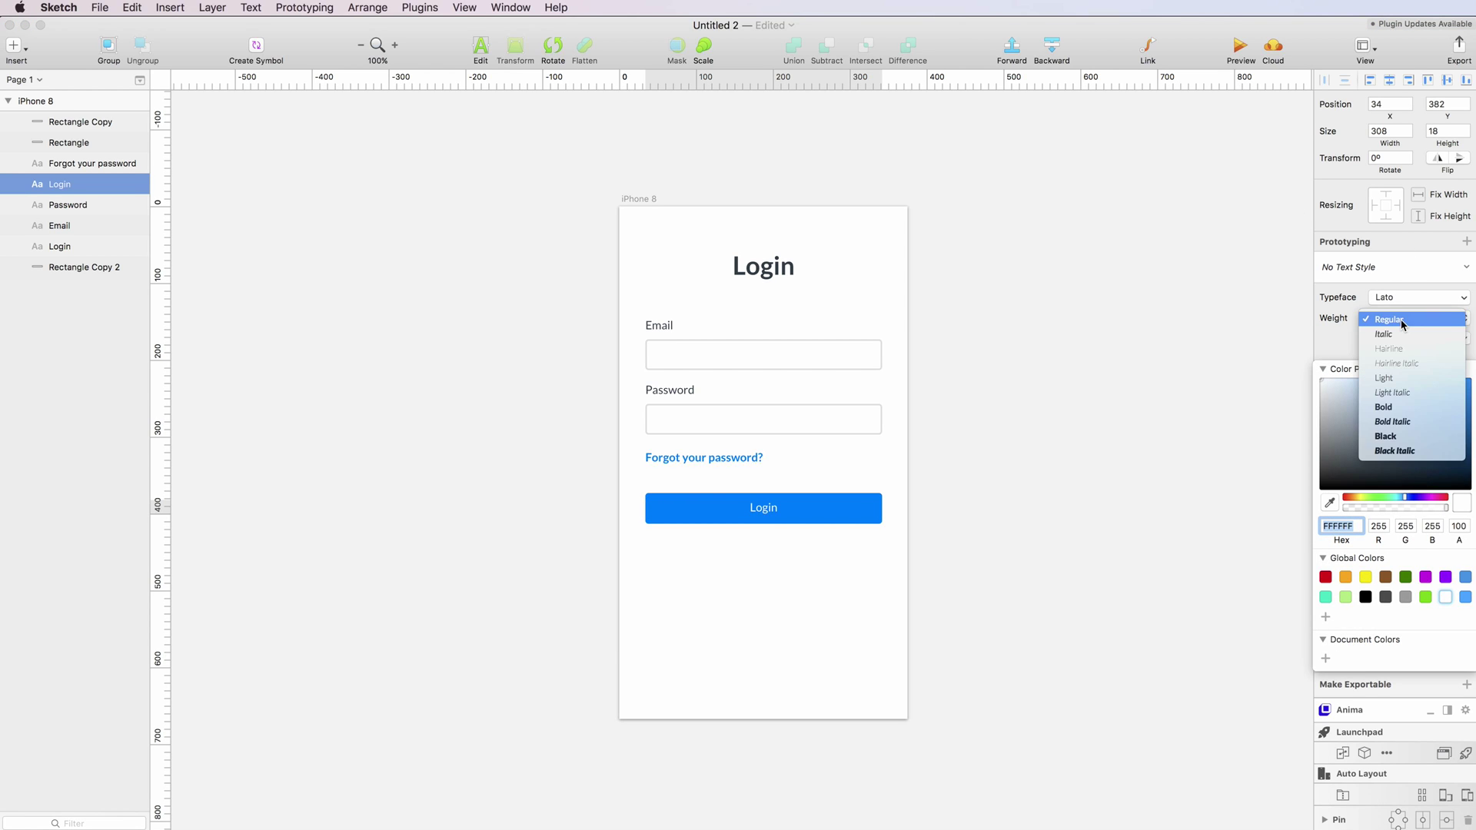
{"action": "left_click", "coordinate": [1392, 408]}
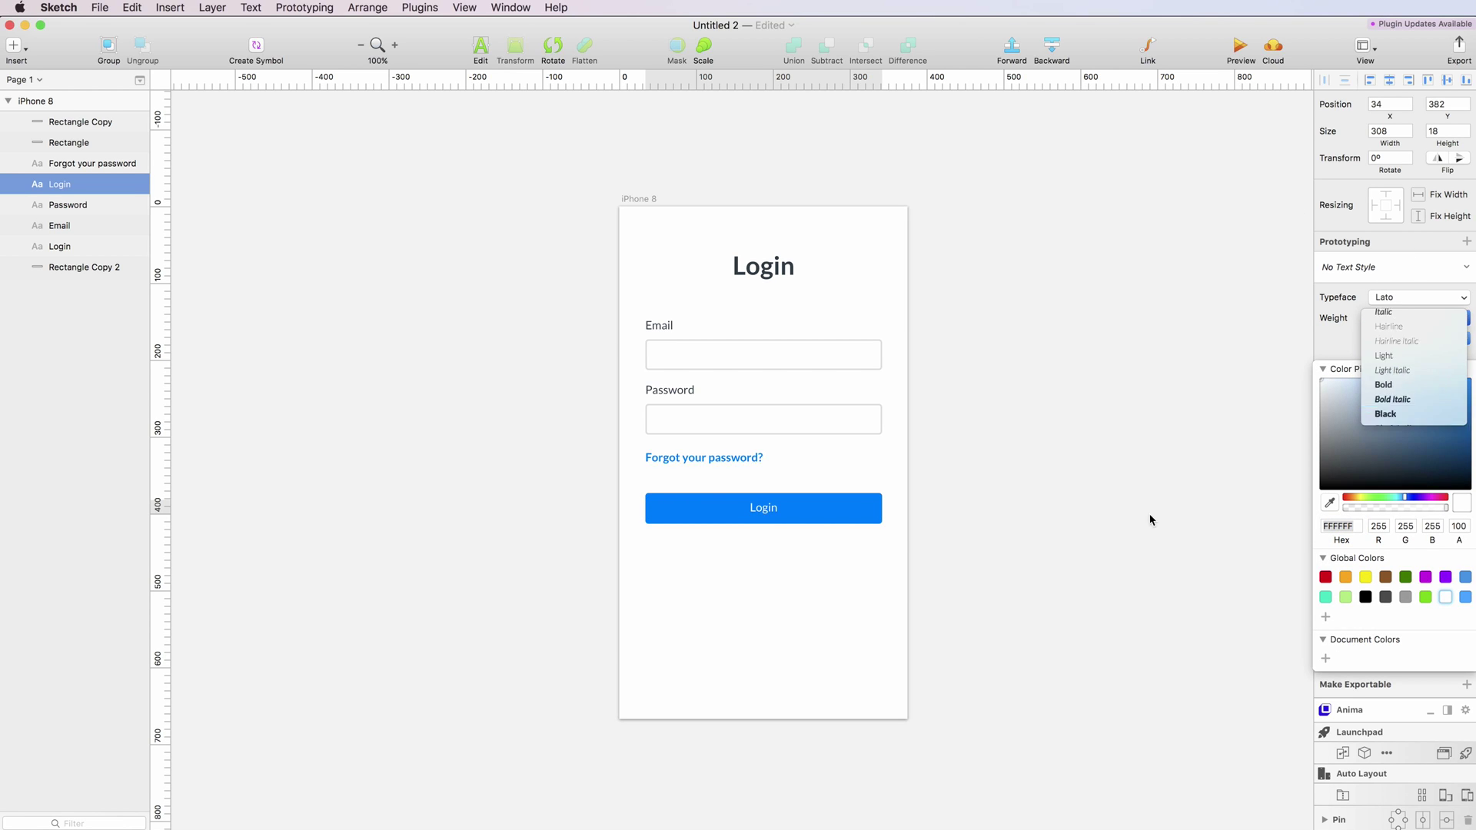
{"action": "left_click", "coordinate": [1150, 517]}
{"action": "left_click", "coordinate": [773, 513]}
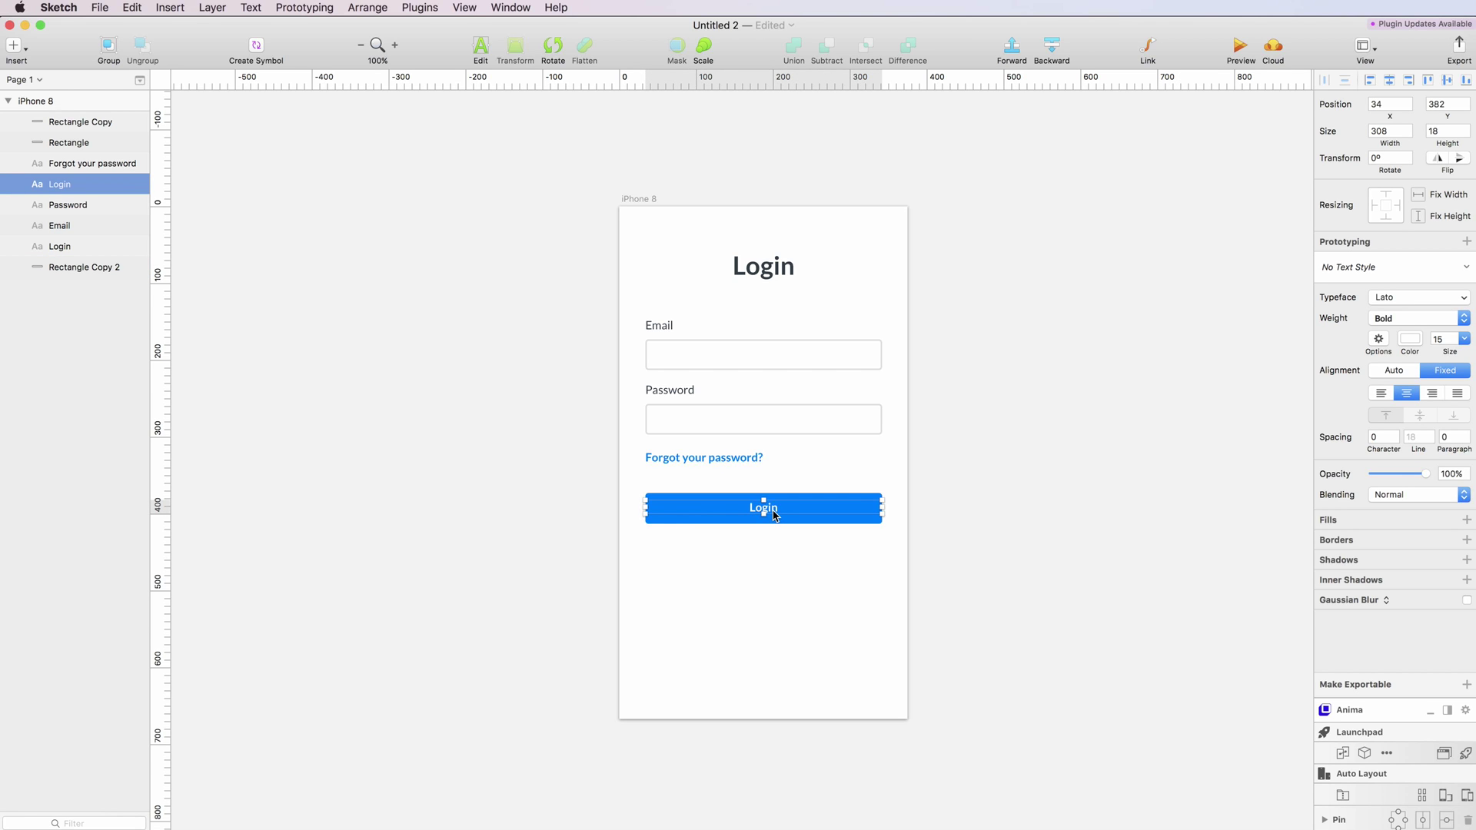
{"action": "left_click_drag", "start_coordinate": [775, 515], "coordinate": [775, 516]}
{"action": "left_click", "coordinate": [765, 665]}
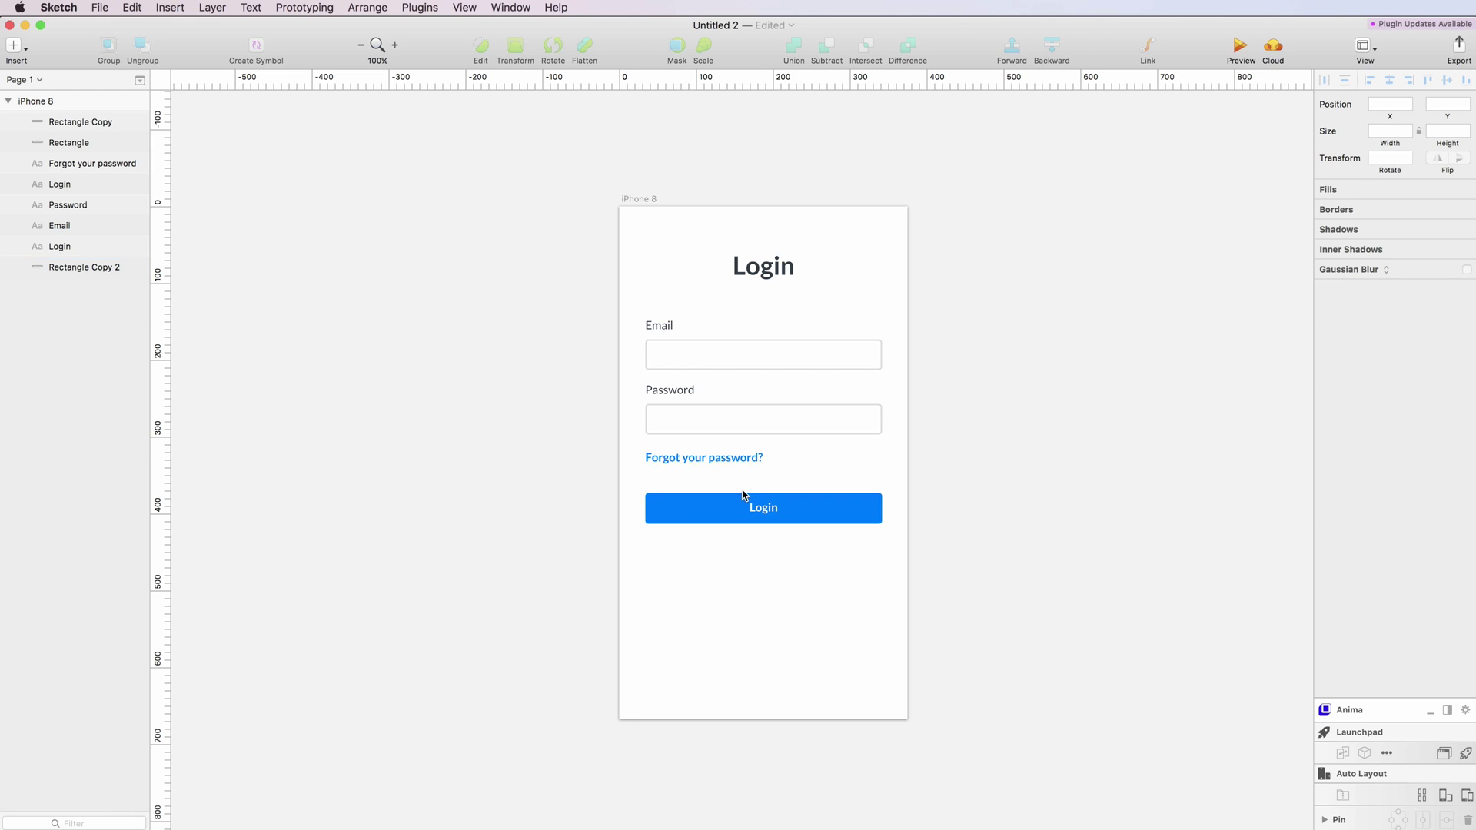
{"action": "left_click", "coordinate": [692, 454]}
Reposition the 'Forgot your password?' link, settling it at y 324
{"action": "left_click_drag", "start_coordinate": [692, 453], "coordinate": [692, 462]}
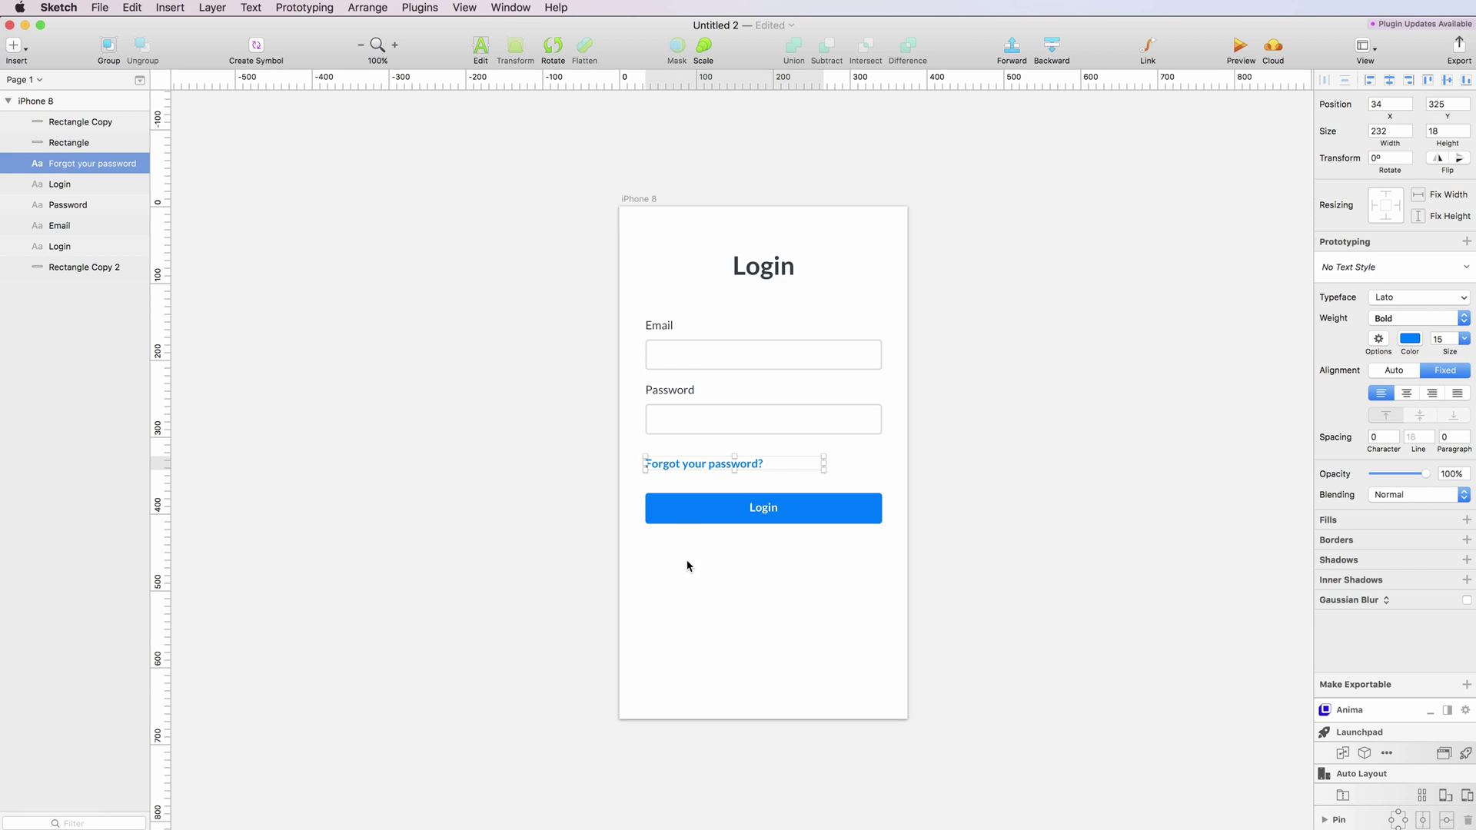
{"action": "left_click", "coordinate": [687, 564]}
{"action": "left_click", "coordinate": [705, 466]}
{"action": "key", "text": "Up"}
{"action": "scroll", "coordinate": [703, 468], "scroll_direction": "right", "scroll_amount": 1}
Nudge the Login title down to y 60
{"action": "left_click", "coordinate": [702, 287]}
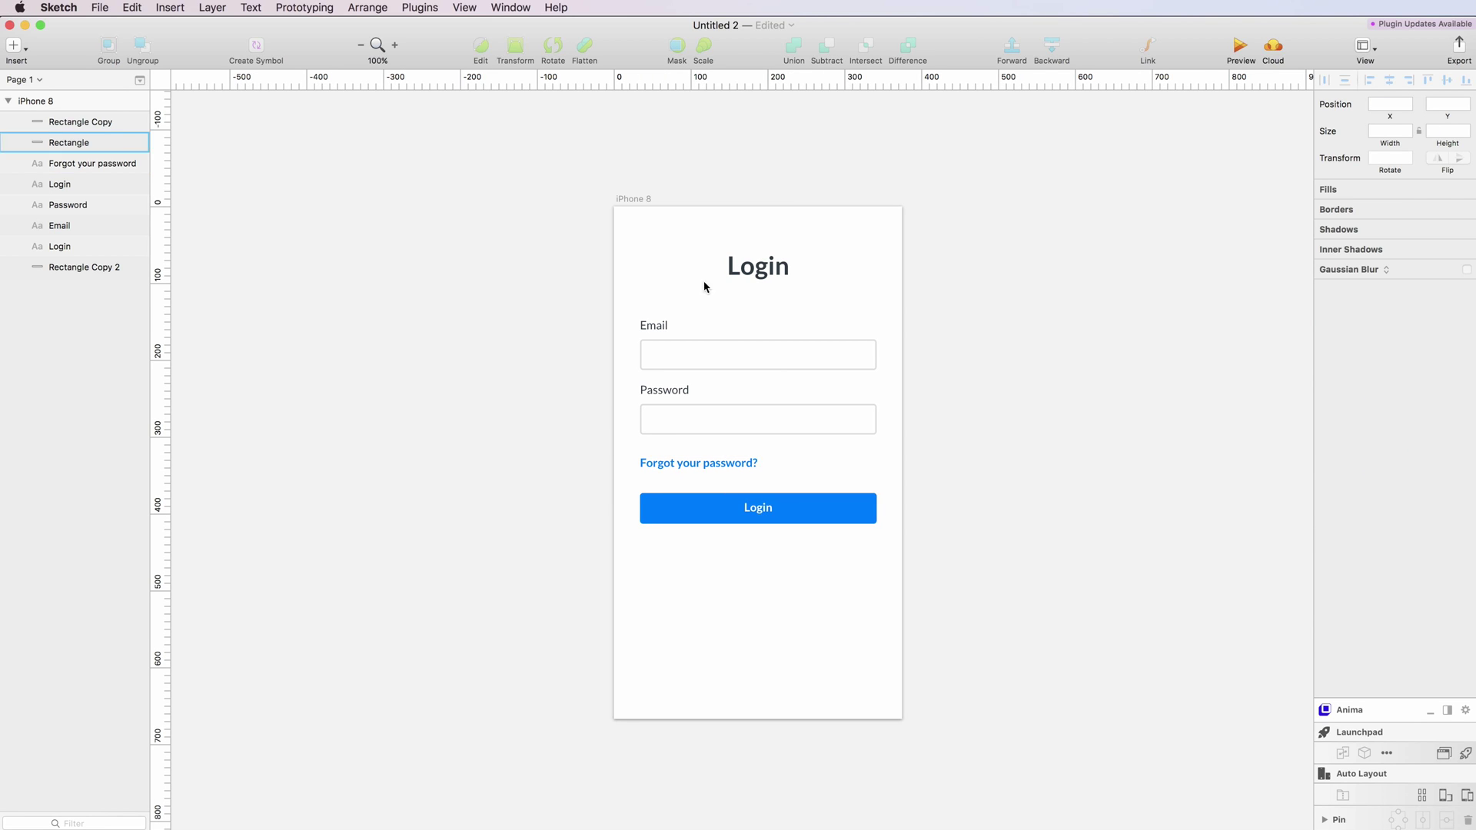
{"action": "left_click", "coordinate": [771, 268]}
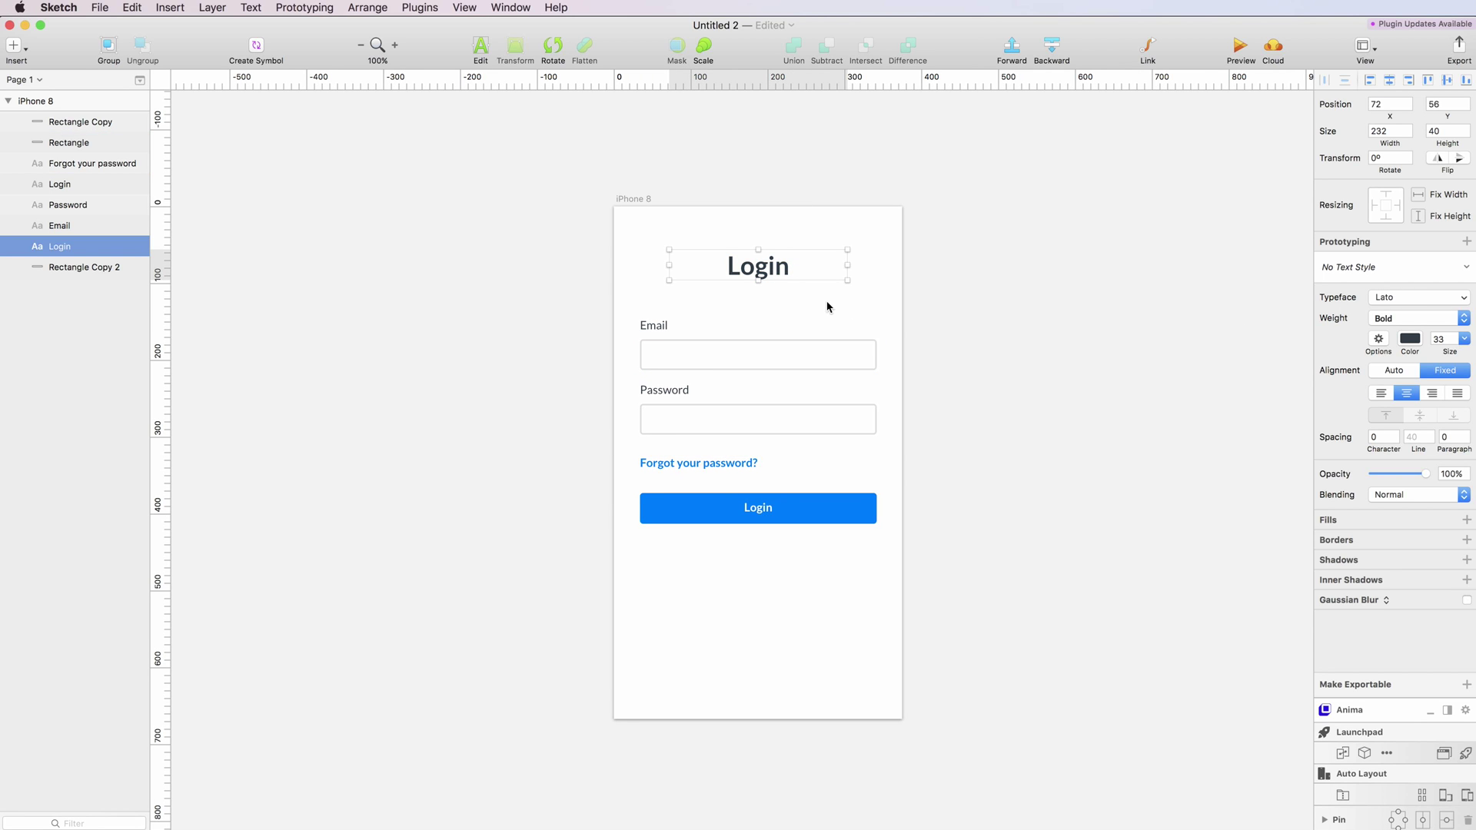
{"action": "key", "text": "Down"}
{"action": "key", "text": "Down"}
{"action": "key", "text": "Down"}
{"action": "key", "text": "Down"}
{"action": "left_click", "coordinate": [987, 371]}
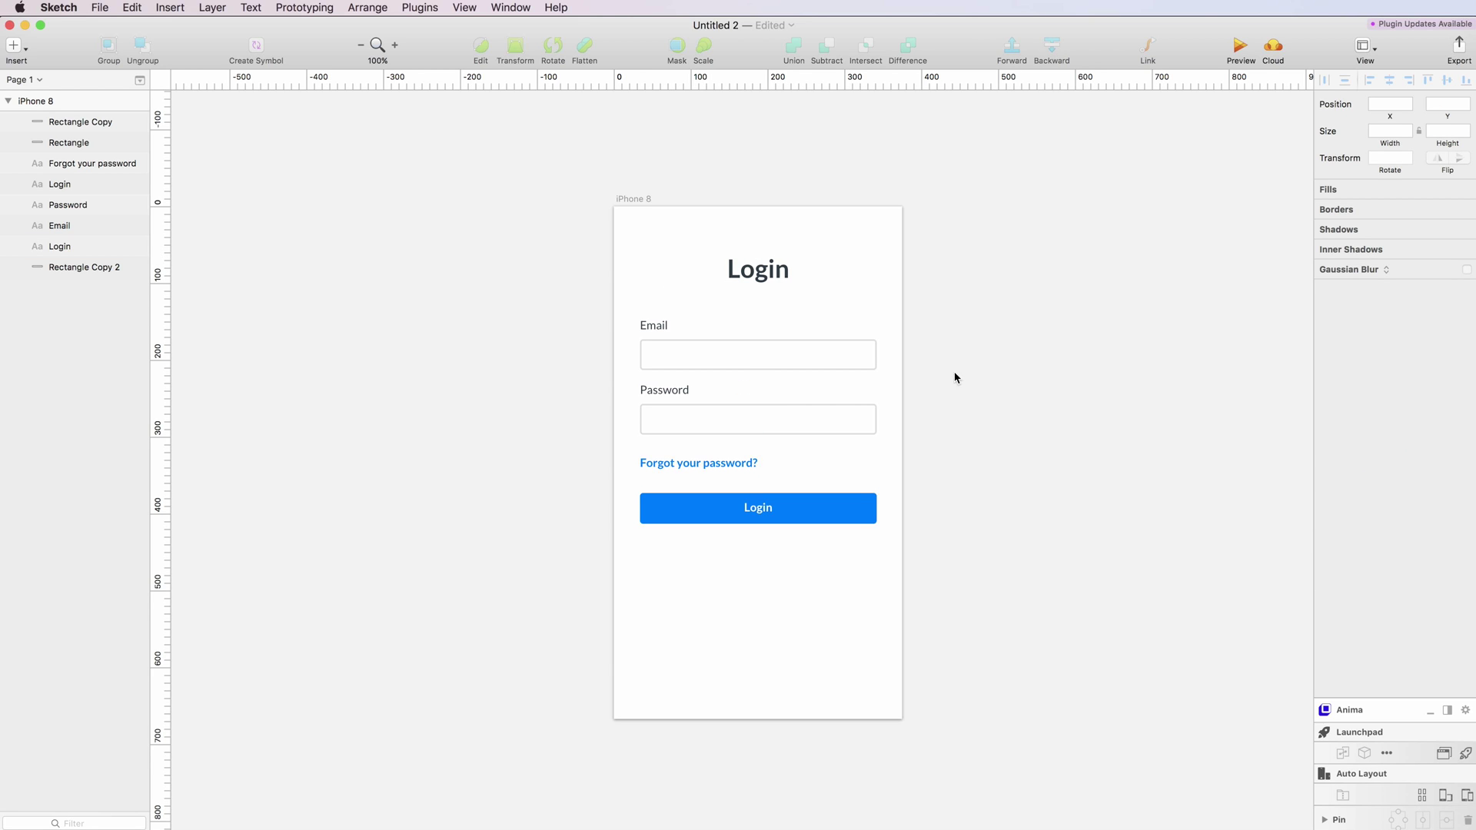
Duplicate the Email label near the artboard bottom and widen the copy to 321 px
{"action": "left_click", "coordinate": [15, 46]}
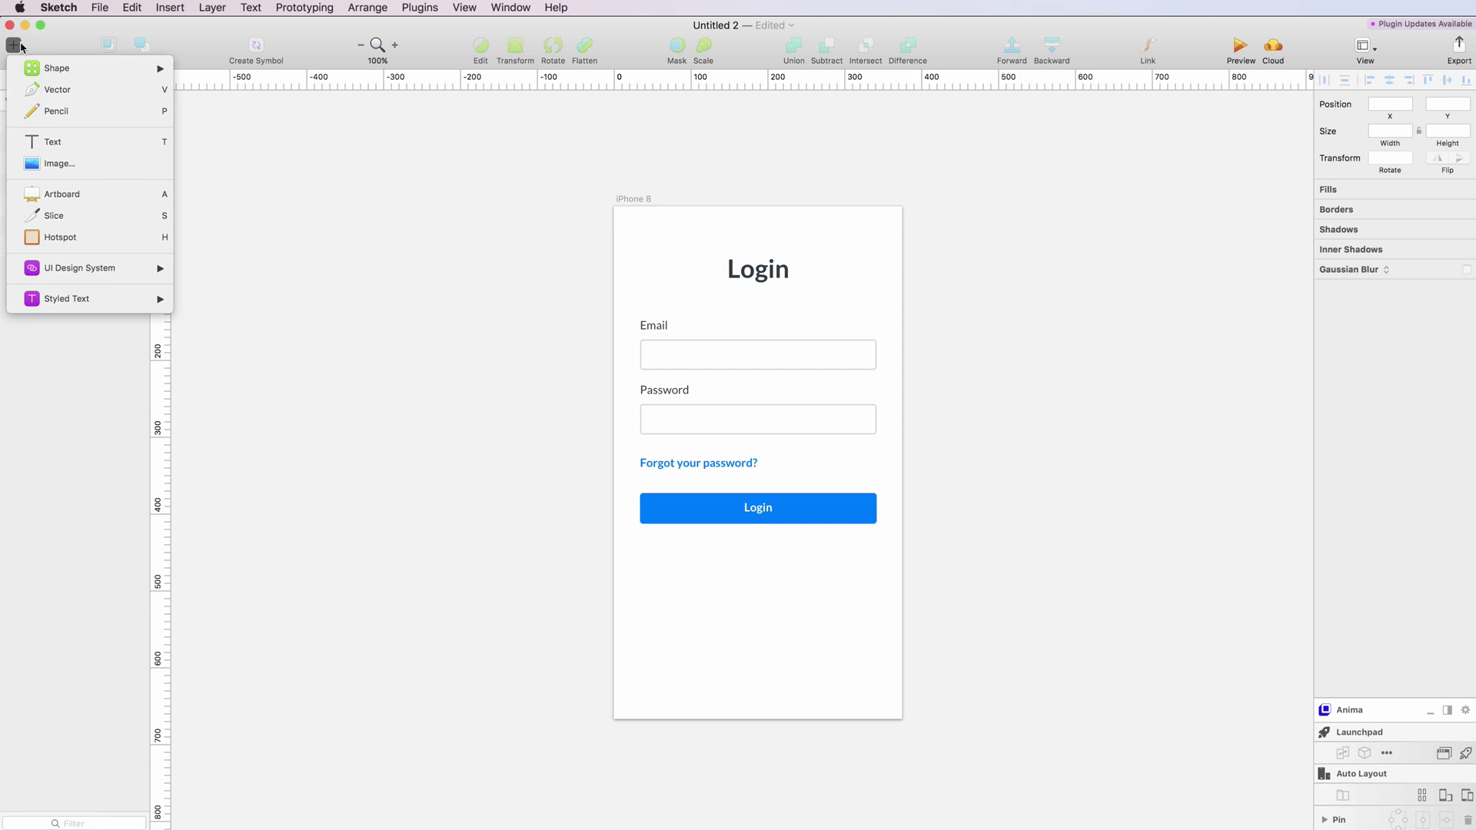
{"action": "left_click", "coordinate": [665, 326]}
{"action": "left_click", "coordinate": [655, 326]}
{"action": "left_click_drag", "start_coordinate": [655, 326], "coordinate": [638, 681]}
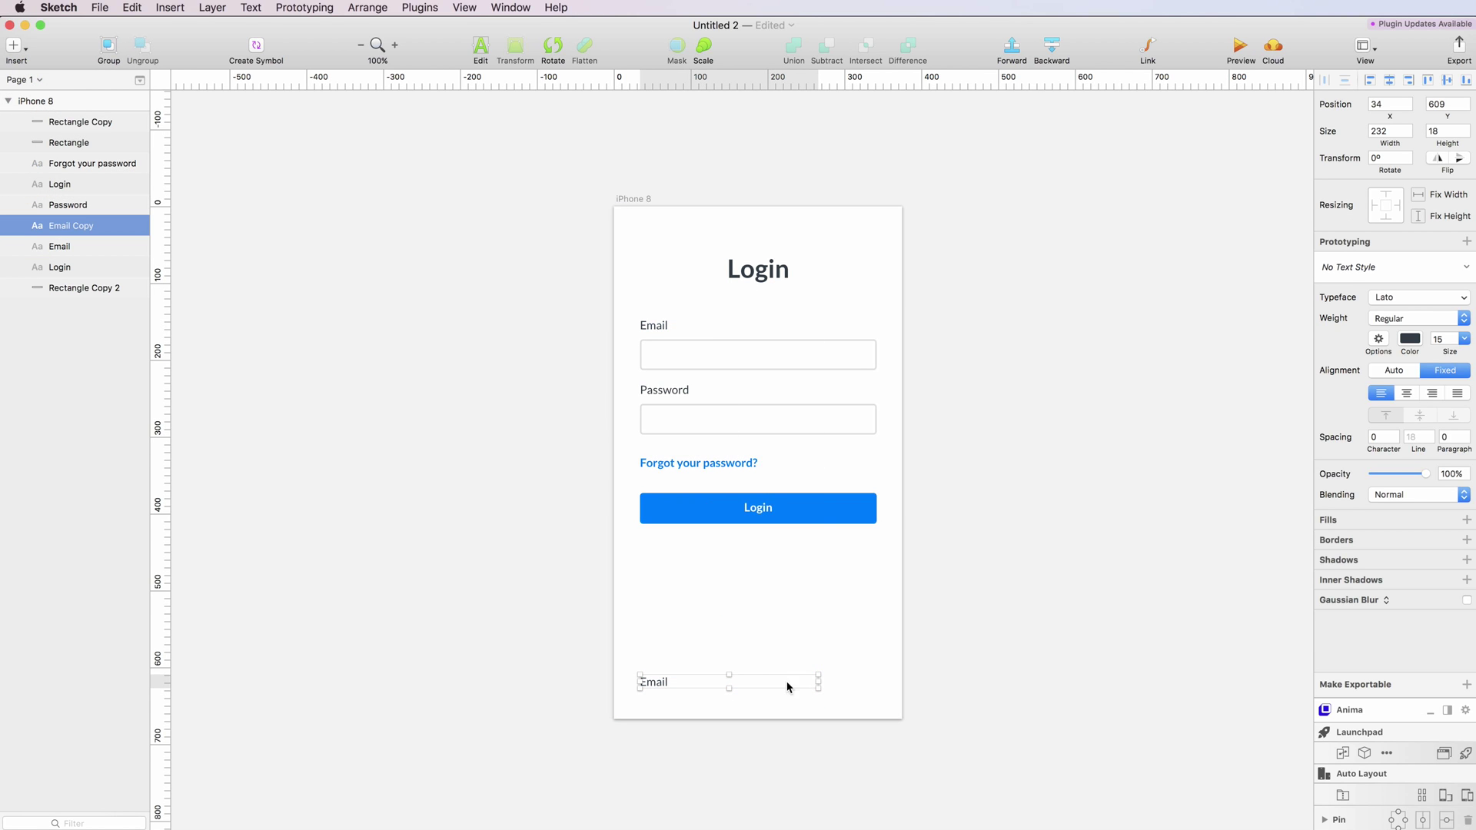
{"action": "left_click_drag", "start_coordinate": [818, 682], "coordinate": [879, 683]}
Change the copied label's text to 'A very small text at the bottom of this page'
{"action": "double_click", "coordinate": [879, 683]}
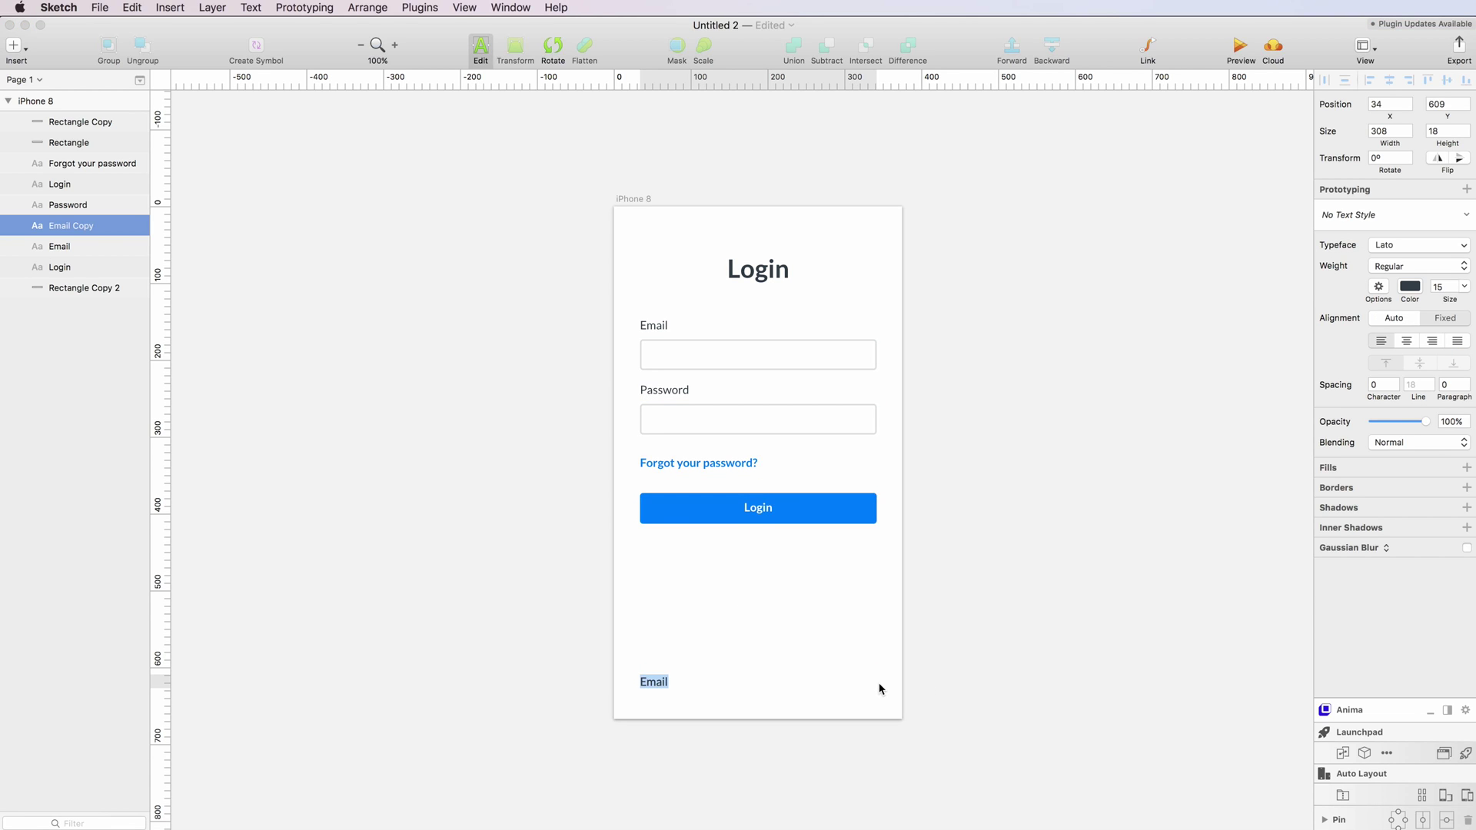
{"action": "type", "text": "A ver small text at the bottom of this page"}
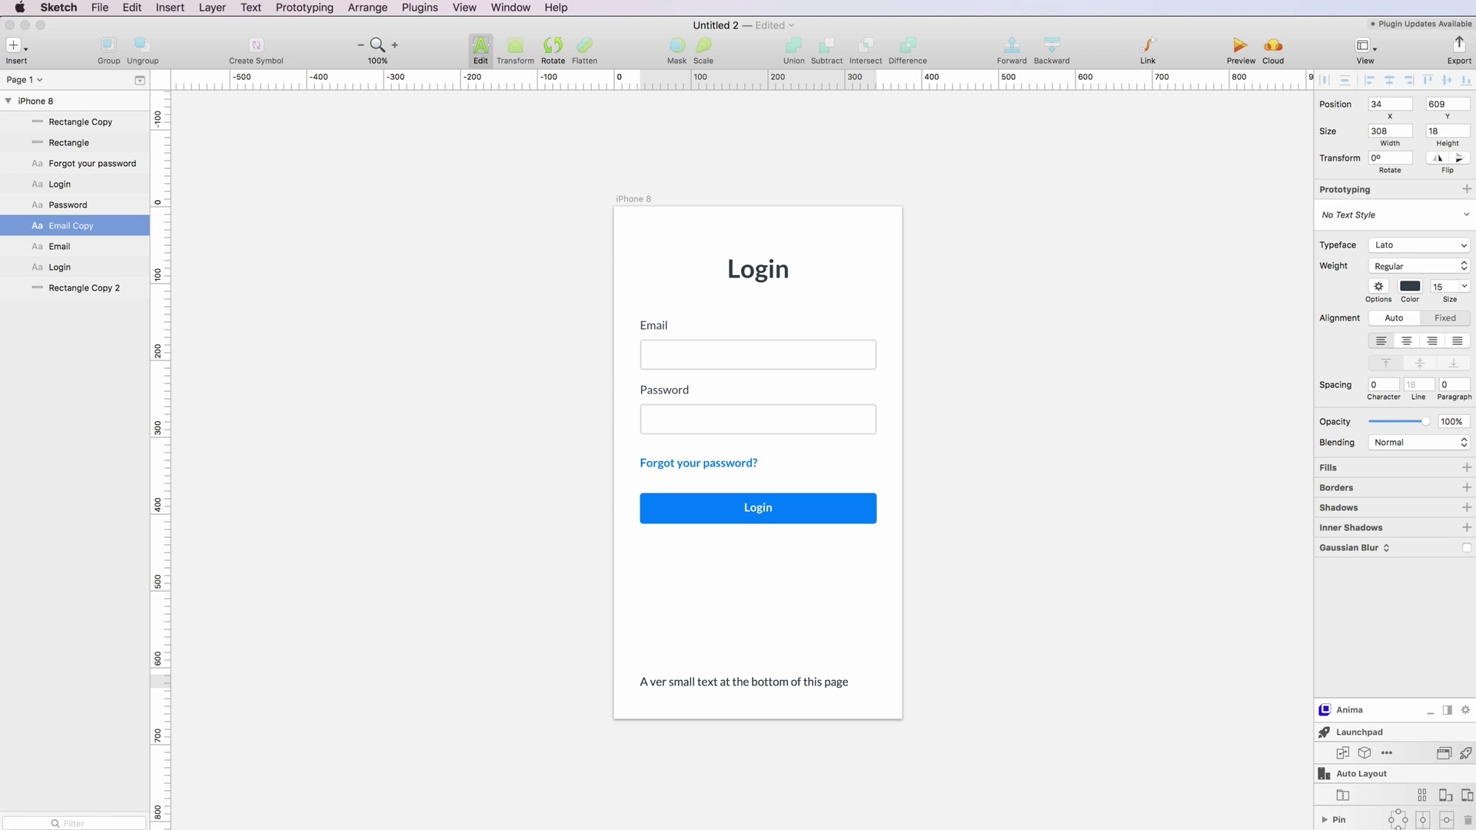
{"action": "key", "text": "super+a"}
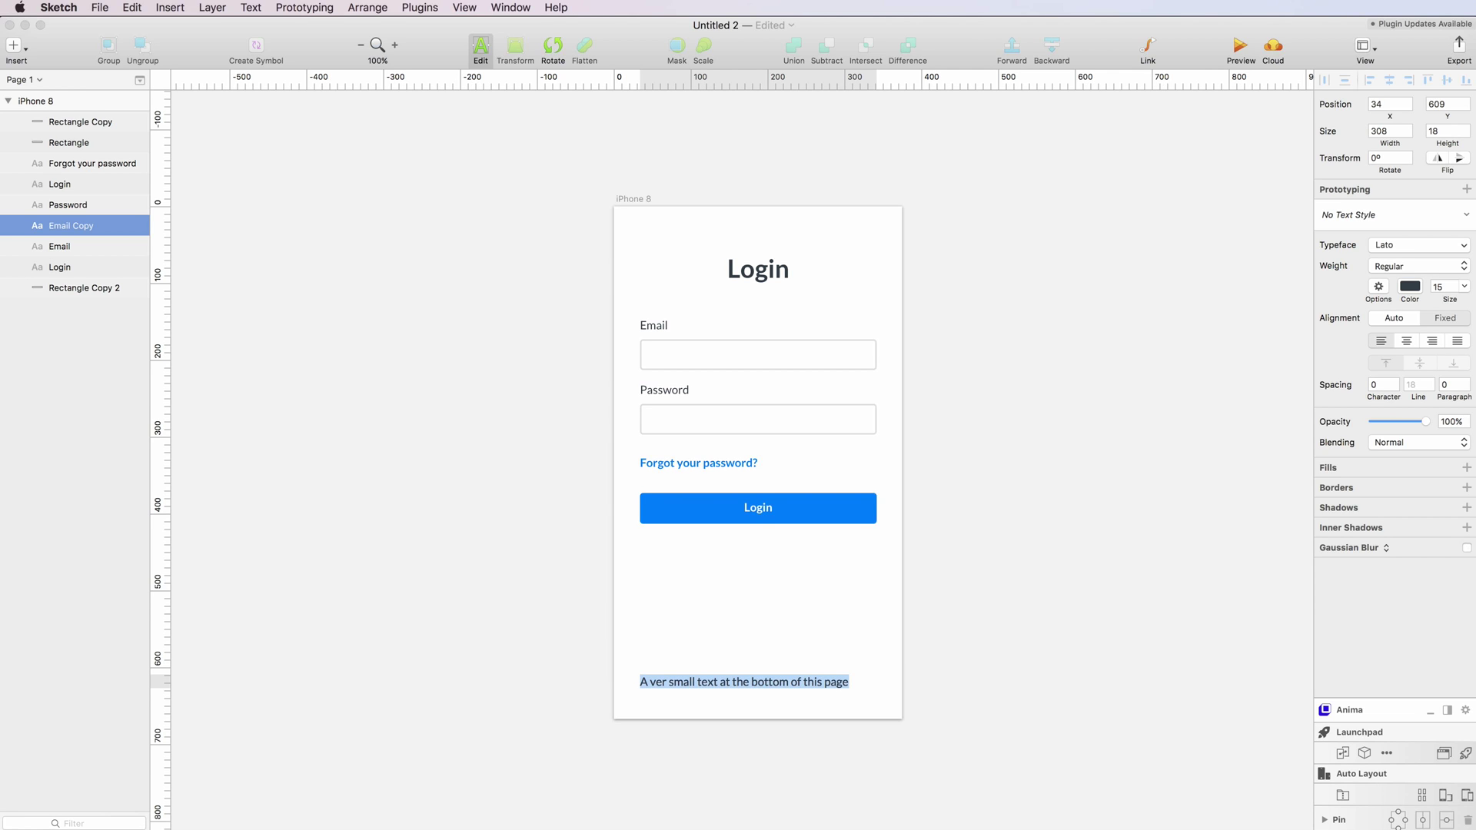
{"action": "key", "text": "Left"}
{"action": "type", "text": "y"}
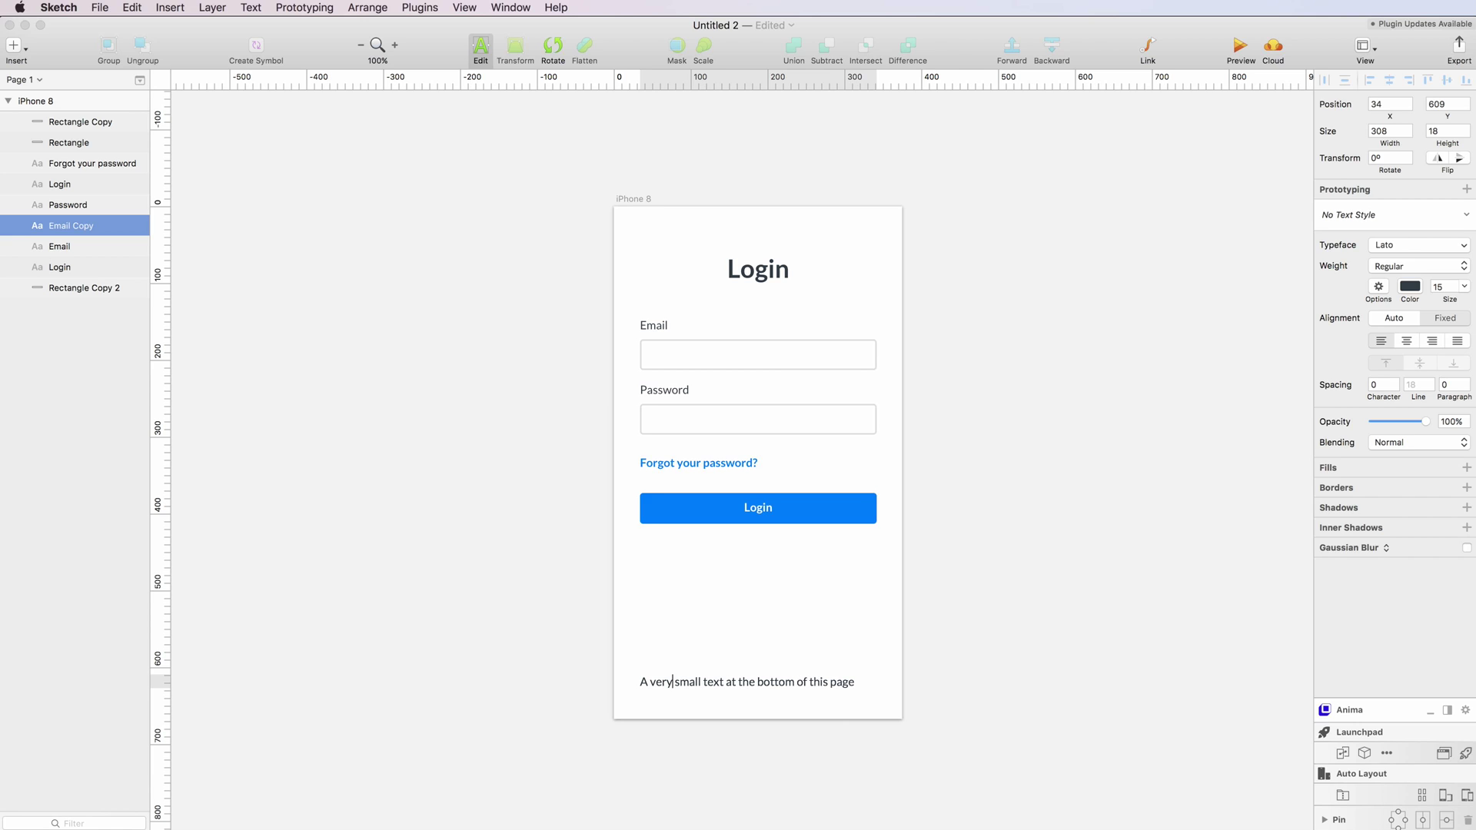
{"action": "key", "text": "Escape"}
Make the footer text size 12, center-aligned, in light grey 8F97A0
{"action": "left_click", "coordinate": [1441, 336]}
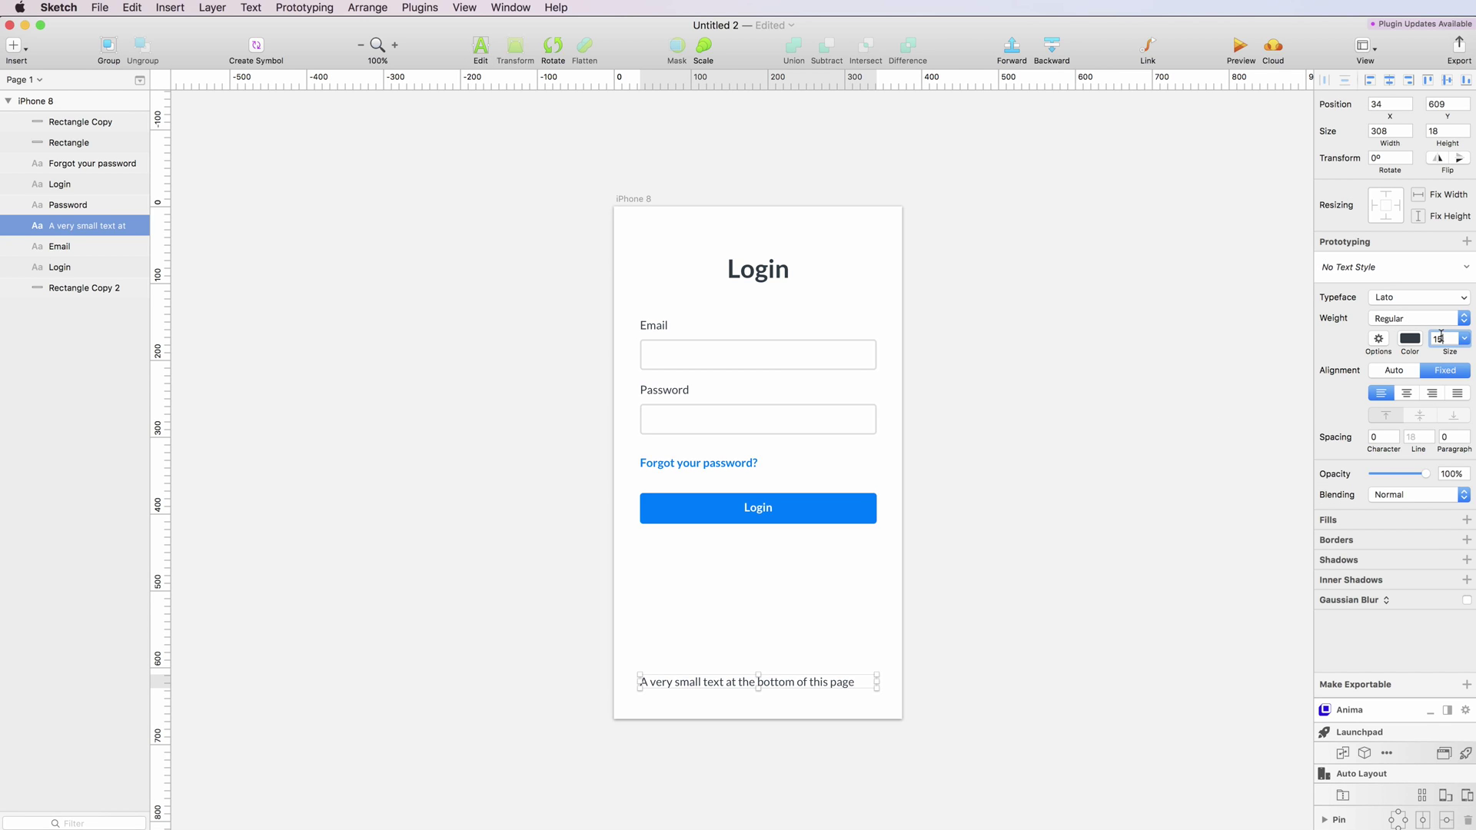
{"action": "key", "text": "Down"}
{"action": "key", "text": "Down"}
{"action": "key", "text": "Down"}
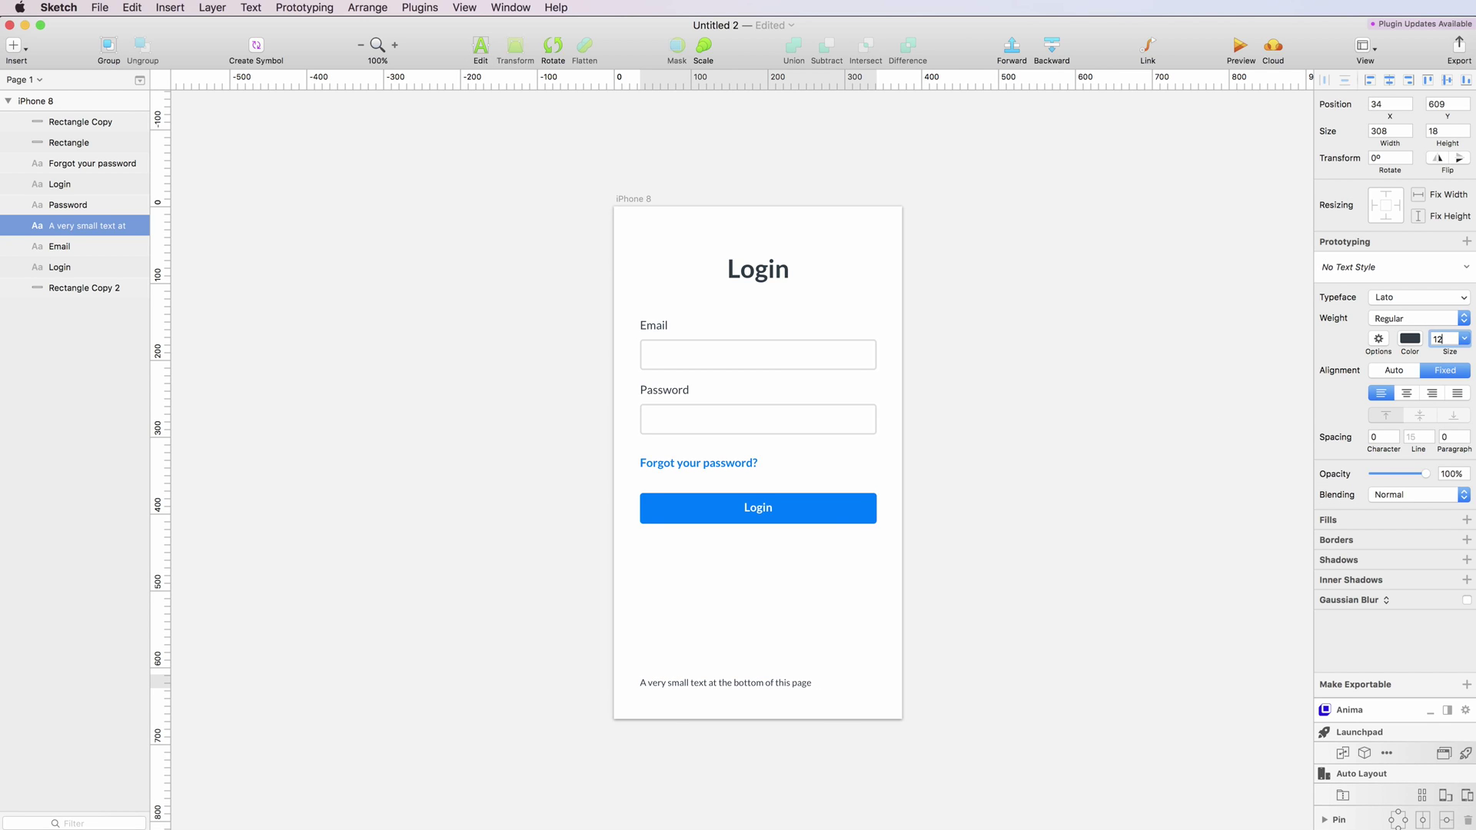
{"action": "left_click", "coordinate": [1407, 394]}
{"action": "left_click", "coordinate": [1414, 343]}
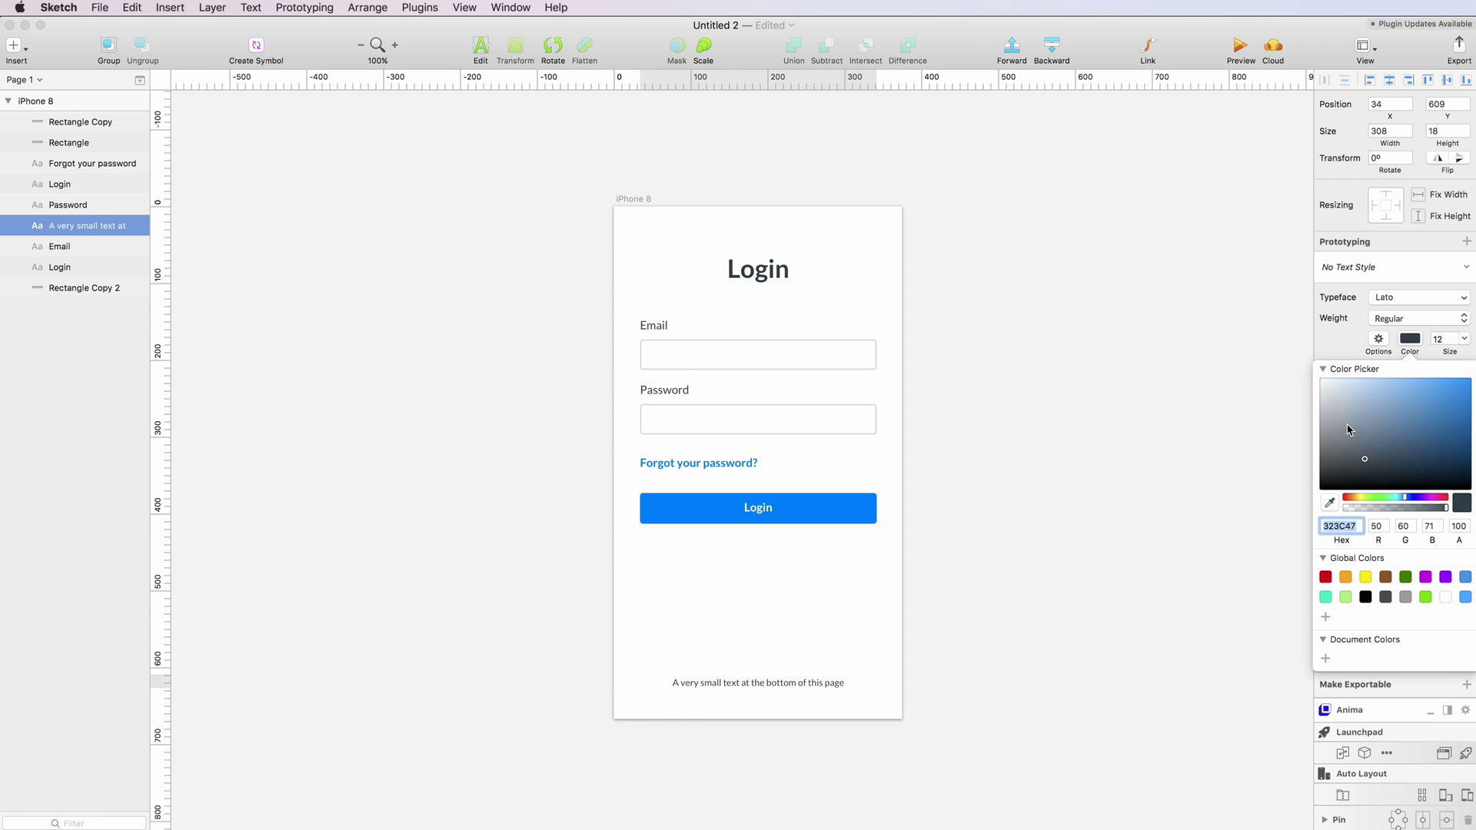
{"action": "left_click_drag", "start_coordinate": [1348, 429], "coordinate": [1337, 424]}
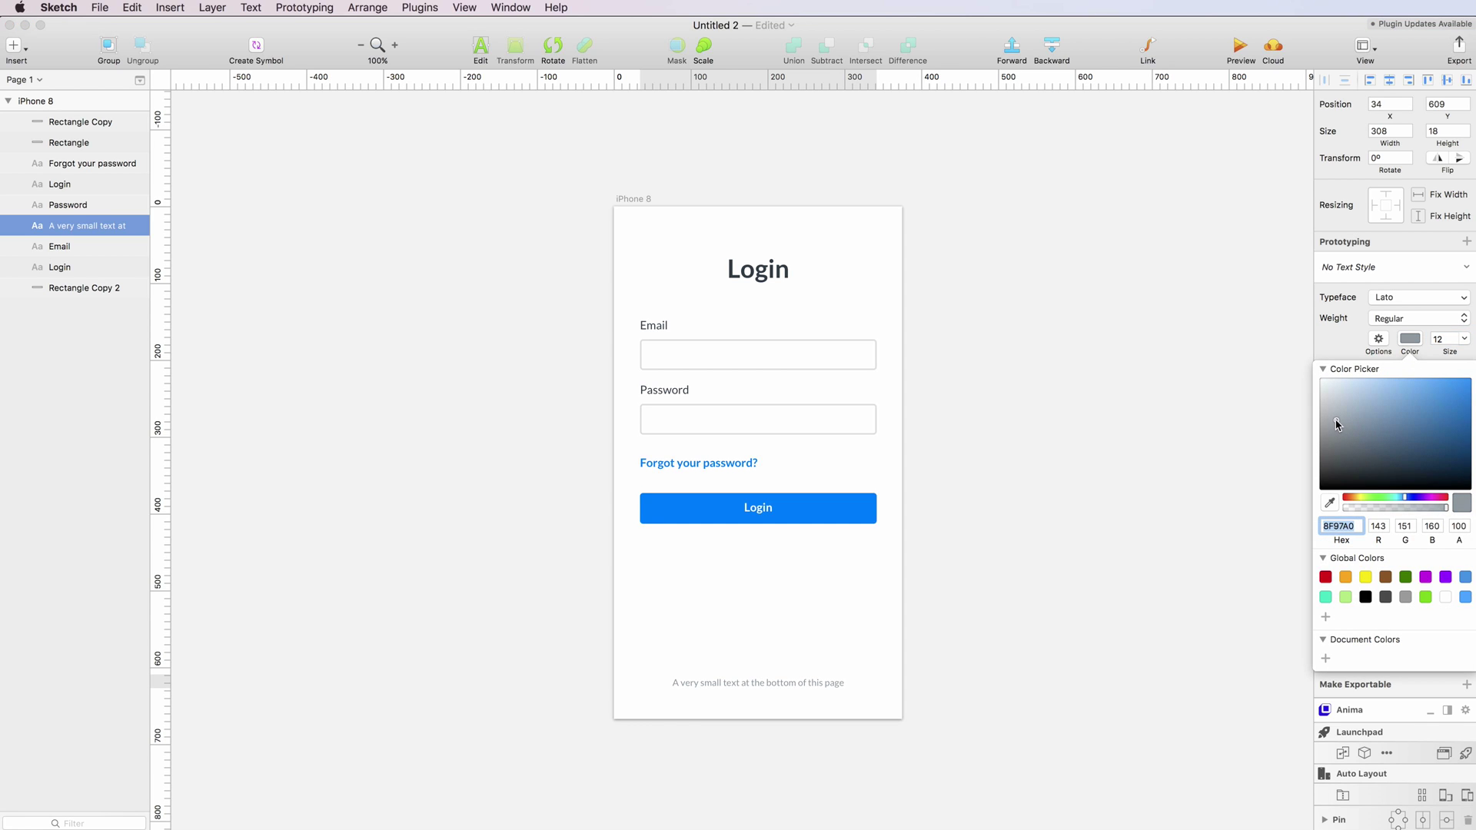
{"action": "left_click", "coordinate": [1038, 608]}
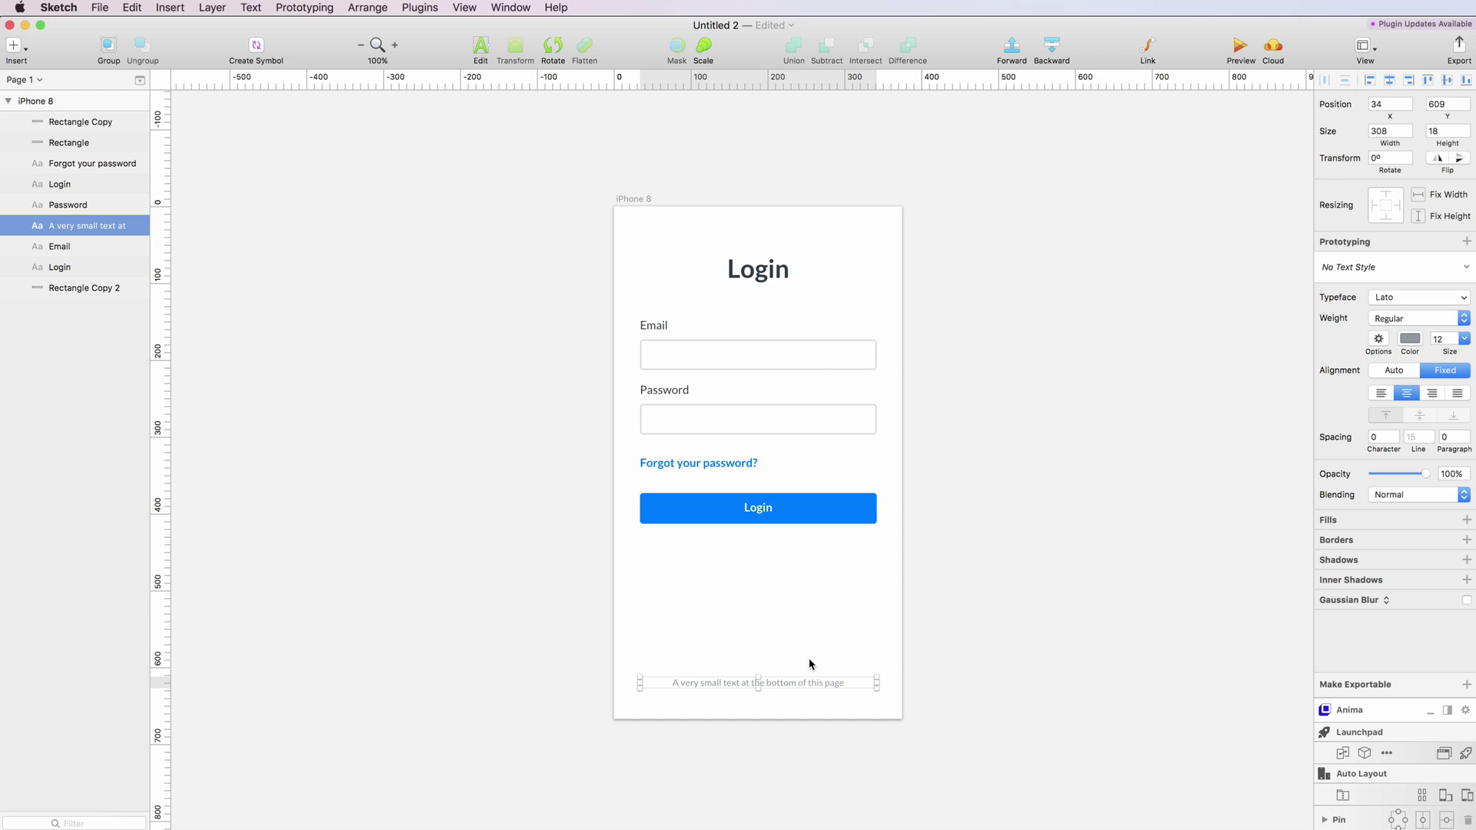
{"action": "left_click", "coordinate": [781, 625]}
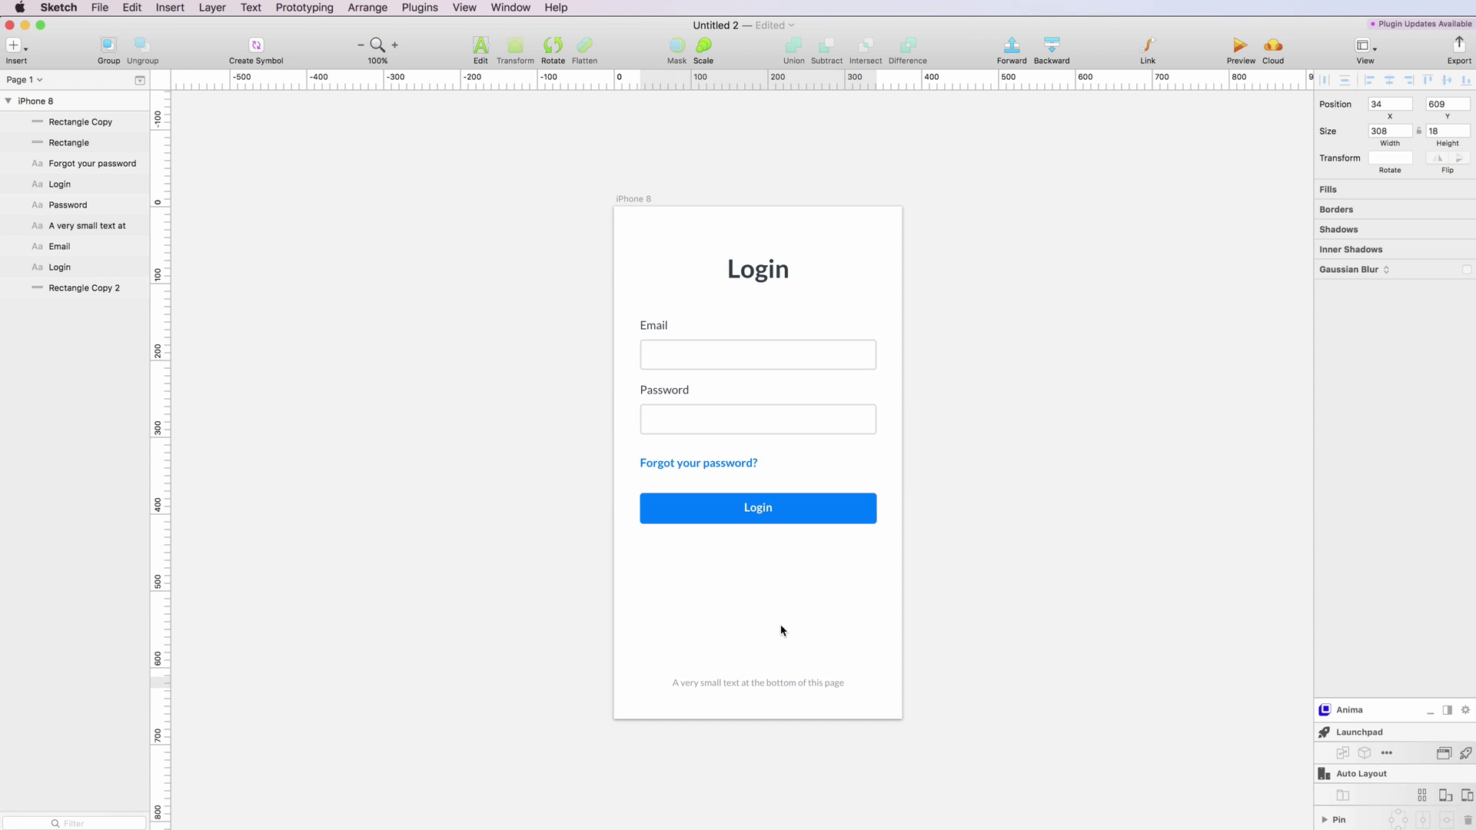
Move the form labels, fields, link and button down about 50 px
{"action": "scroll", "coordinate": [777, 685], "scroll_direction": "up", "scroll_amount": 3}
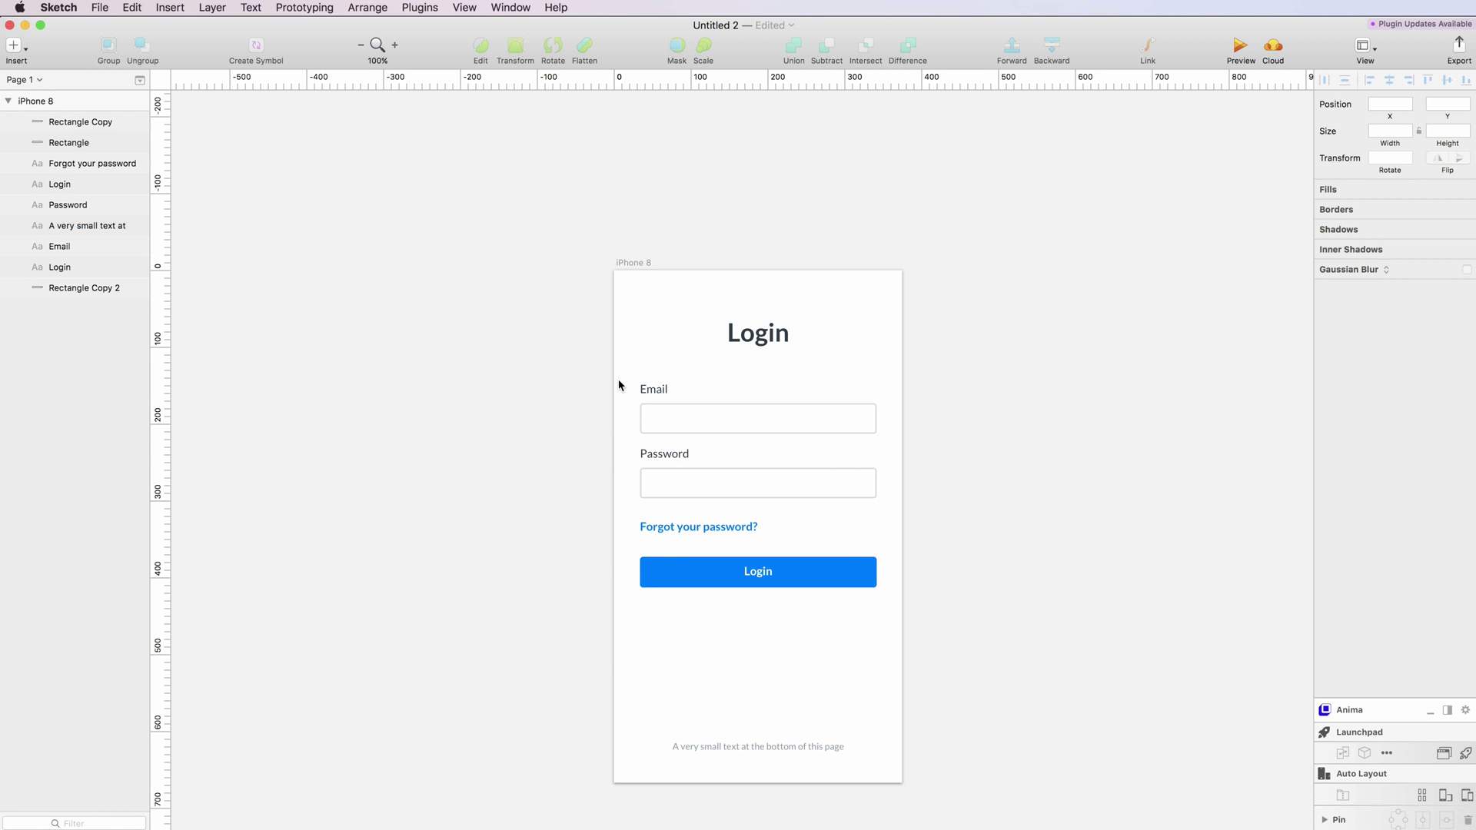
{"action": "left_click_drag", "start_coordinate": [619, 385], "coordinate": [887, 680]}
{"action": "key", "text": "shift+Down"}
{"action": "key", "text": "shift+Down"}
{"action": "key", "text": "shift+Down"}
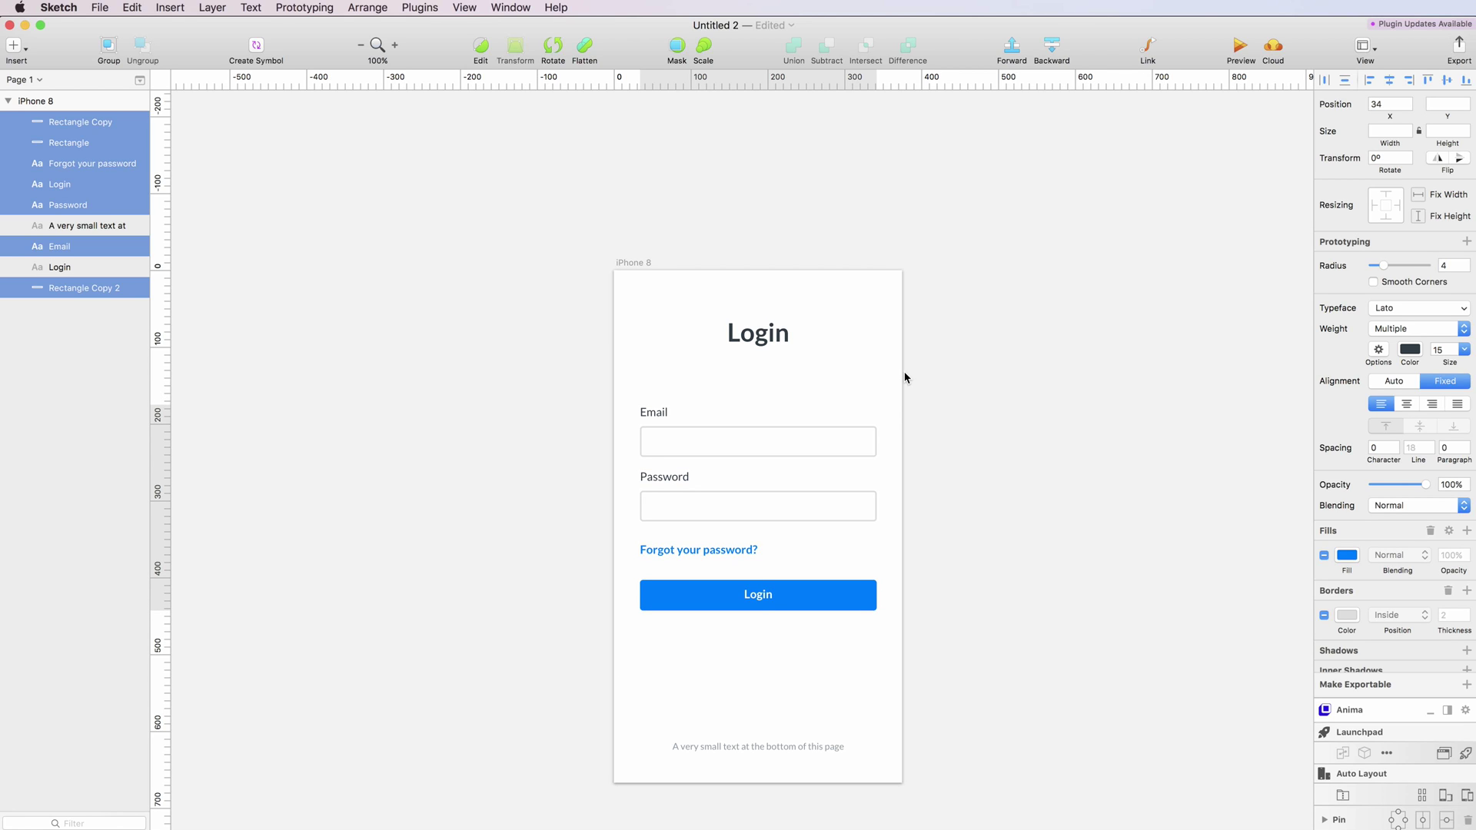
{"action": "key", "text": "shift+Down"}
{"action": "key", "text": "shift+Down"}
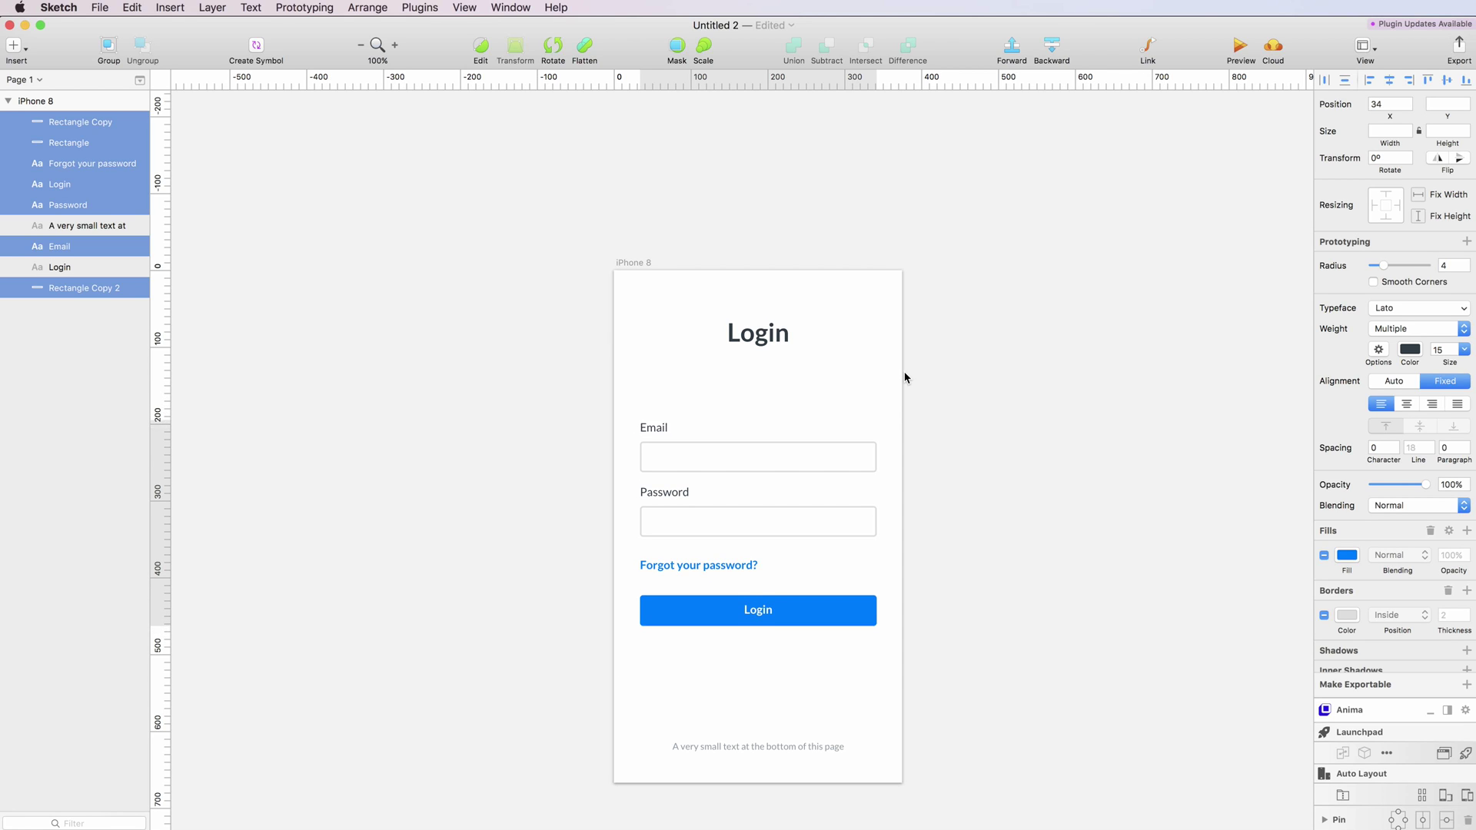
Nudge the Login title further down the artboard
{"action": "left_click", "coordinate": [906, 377]}
{"action": "left_click", "coordinate": [757, 335]}
{"action": "key", "text": "shift+Down"}
{"action": "key", "text": "shift+Down"}
{"action": "key", "text": "shift+Down"}
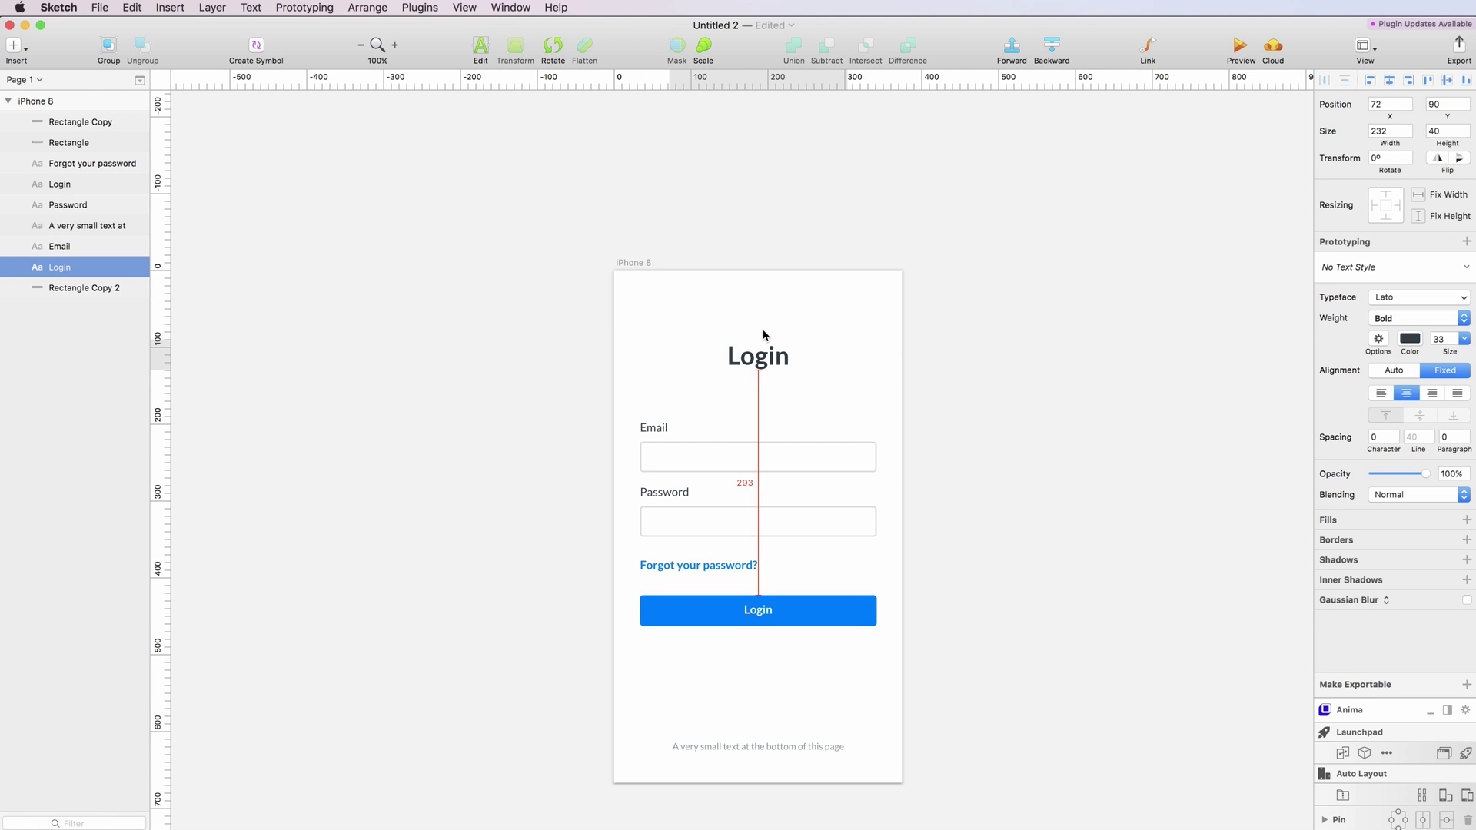
{"action": "key", "text": "shift+Down"}
Shift the title and all form layers back up 10 px
{"action": "left_click_drag", "start_coordinate": [904, 346], "coordinate": [562, 668]}
{"action": "scroll", "coordinate": [562, 665], "scroll_direction": "down", "scroll_amount": 5}
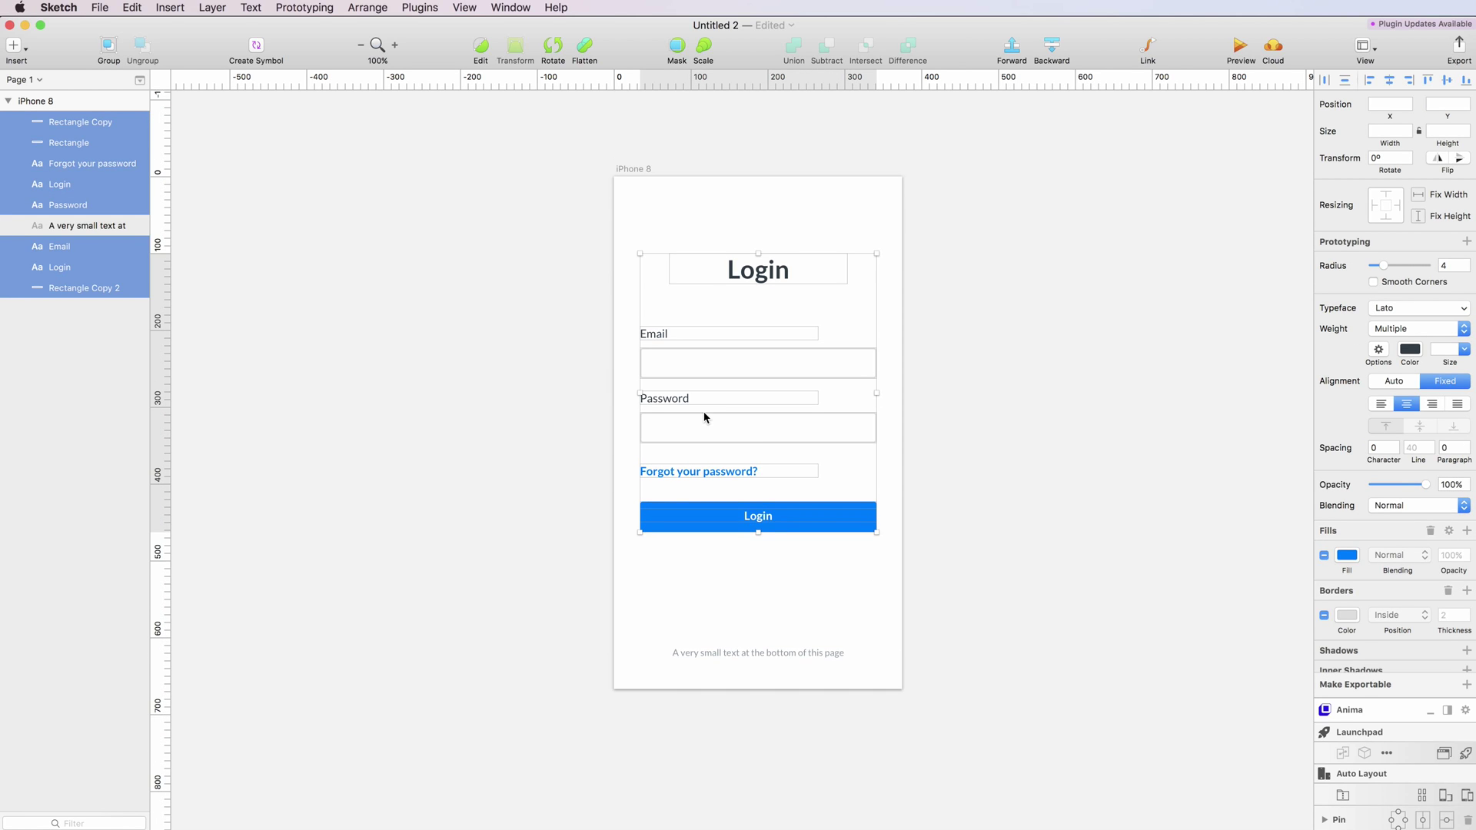
{"action": "key", "text": "shift+Up"}
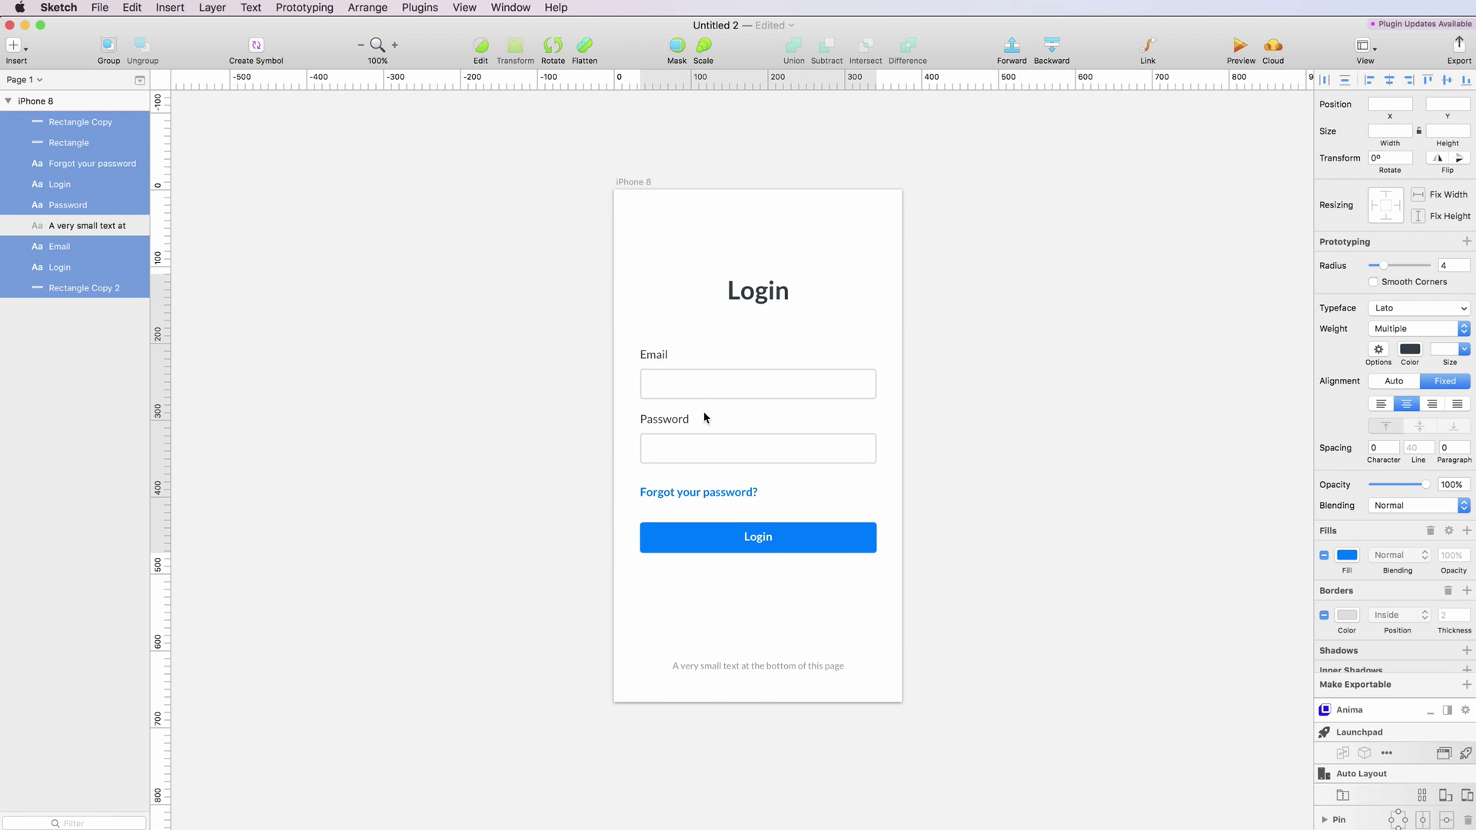
{"action": "left_click", "coordinate": [420, 457]}
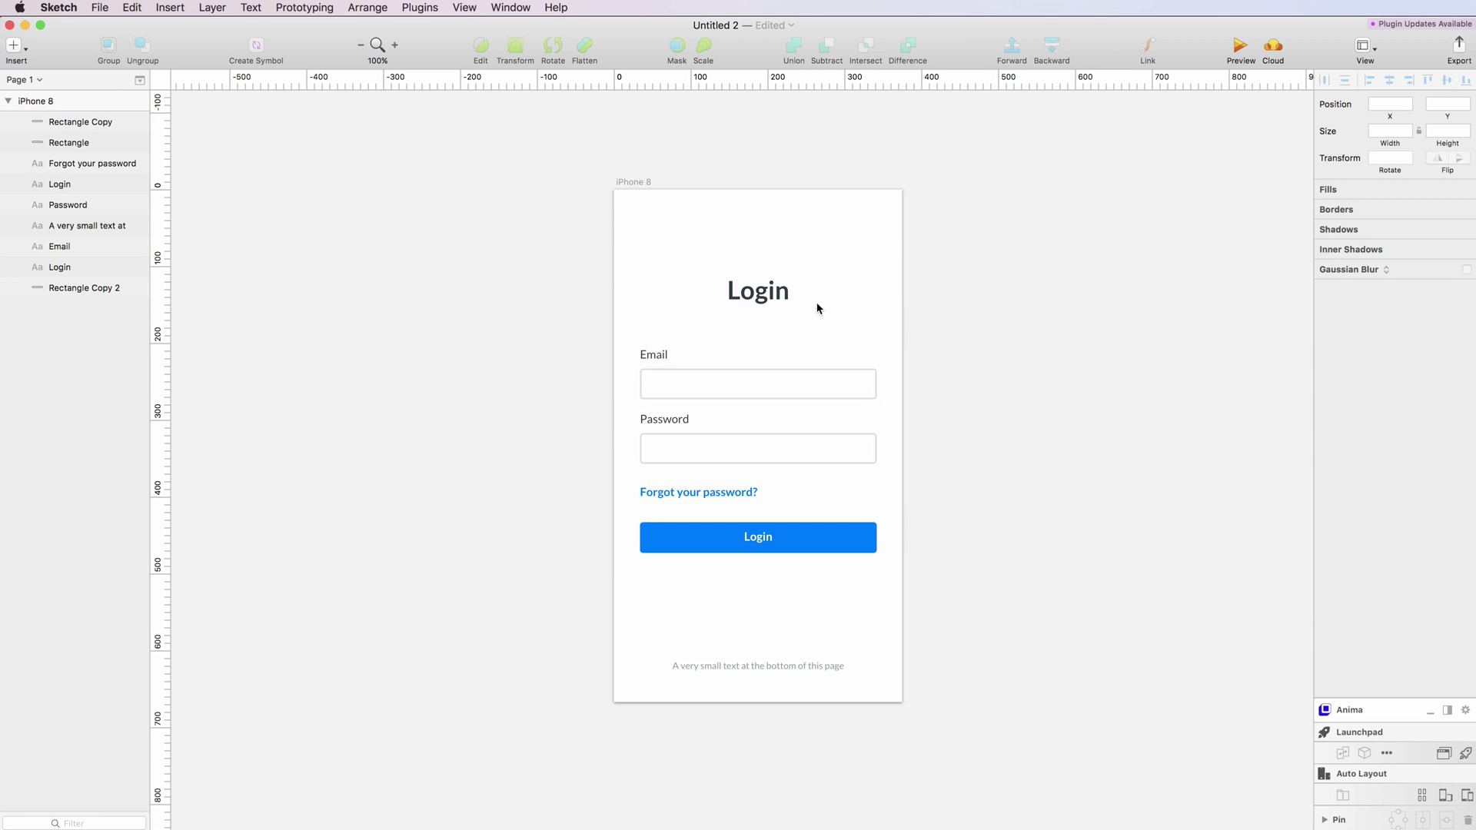